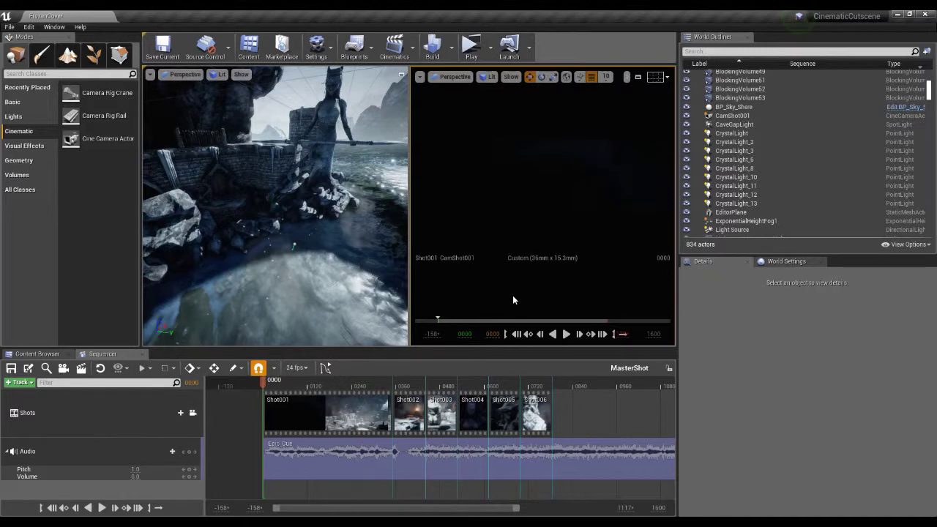
Step: View the camera viewport in immersive mode, play the MasterShot sequence through, and restore the normal editor layout
{"action": "left_click", "coordinate": [419, 78]}
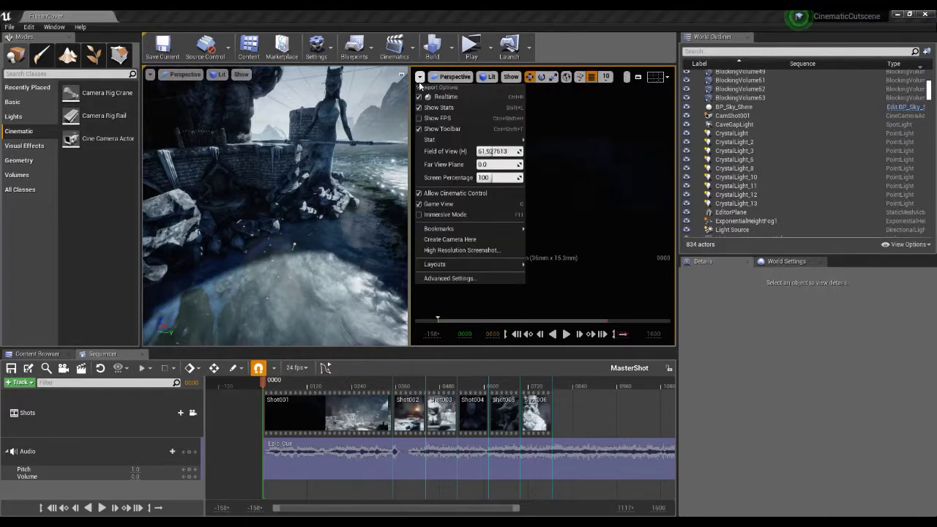
{"action": "left_click", "coordinate": [439, 215]}
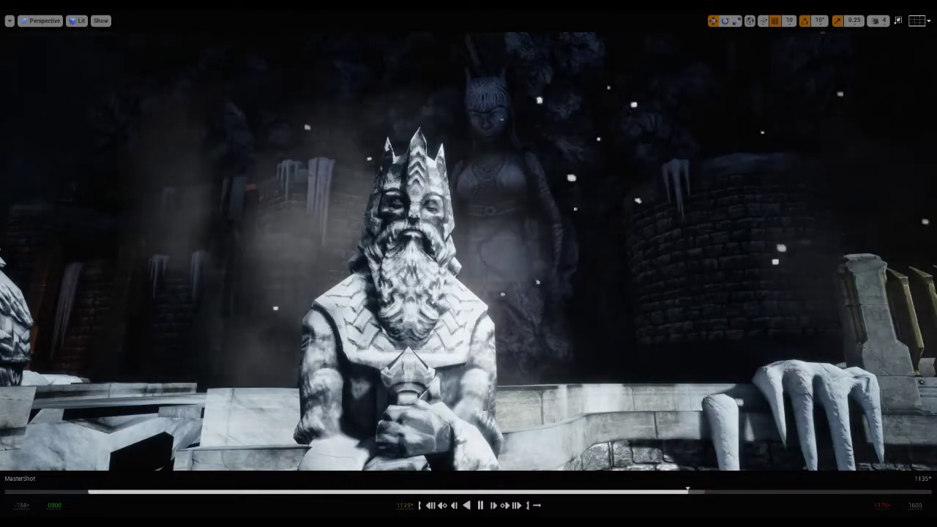
{"action": "key", "text": "space"}
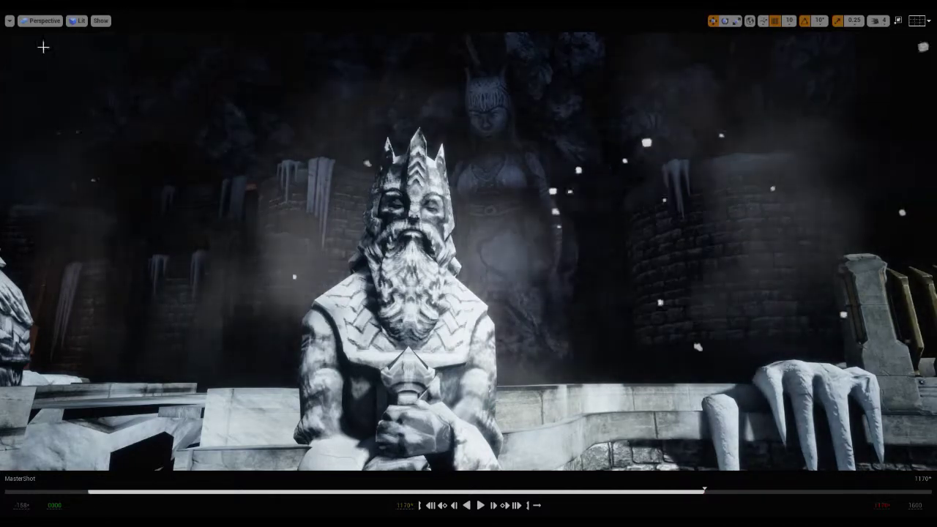
{"action": "left_click", "coordinate": [9, 21]}
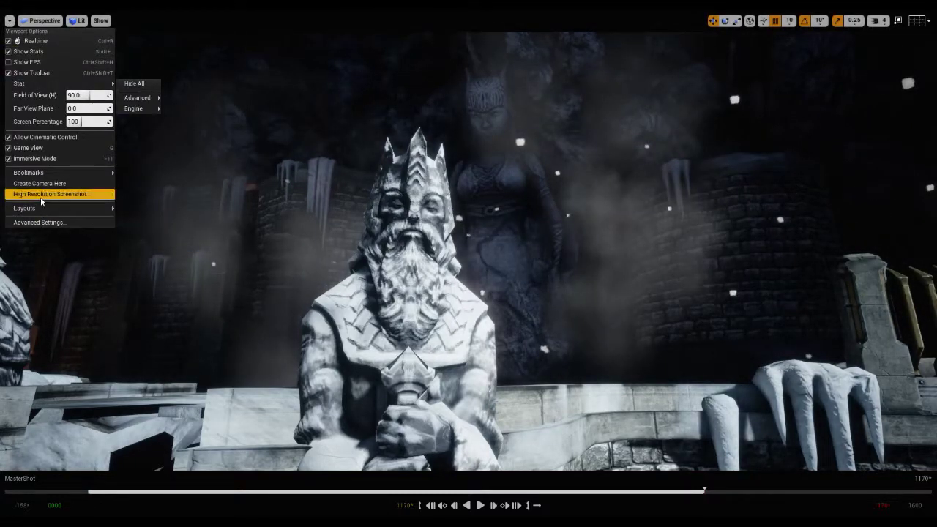
{"action": "left_click", "coordinate": [29, 159]}
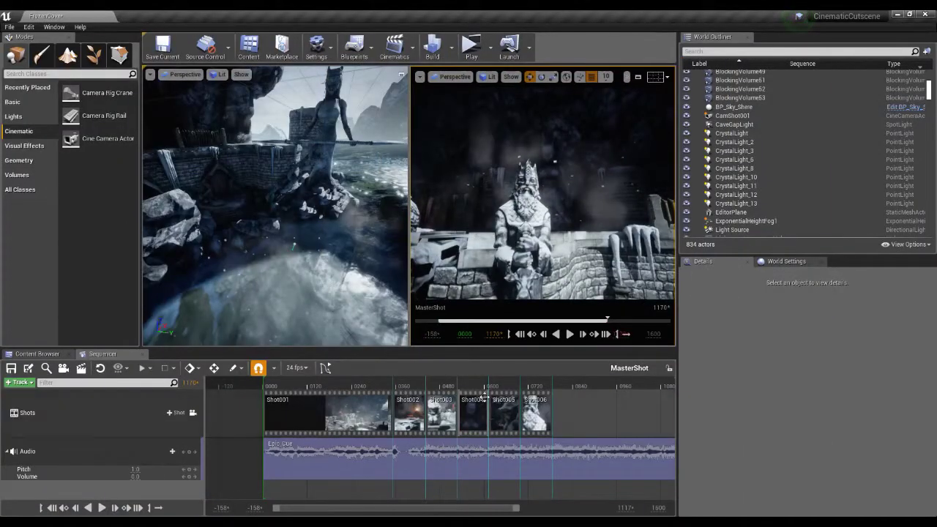
Step: Place the playhead at frame 0786, at the end of Shot006 in the master sequence
{"action": "left_click_drag", "start_coordinate": [516, 383], "coordinate": [554, 385]}
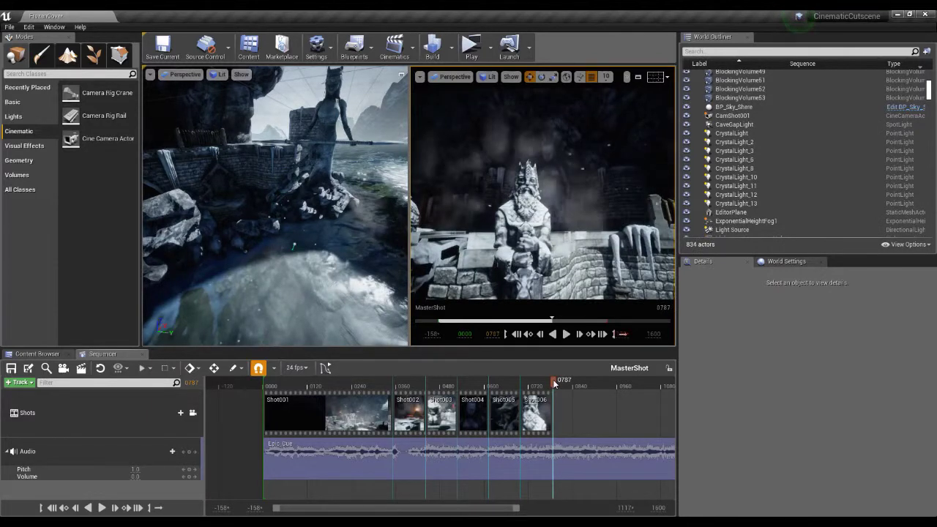
{"action": "left_click_drag", "start_coordinate": [554, 384], "coordinate": [560, 384]}
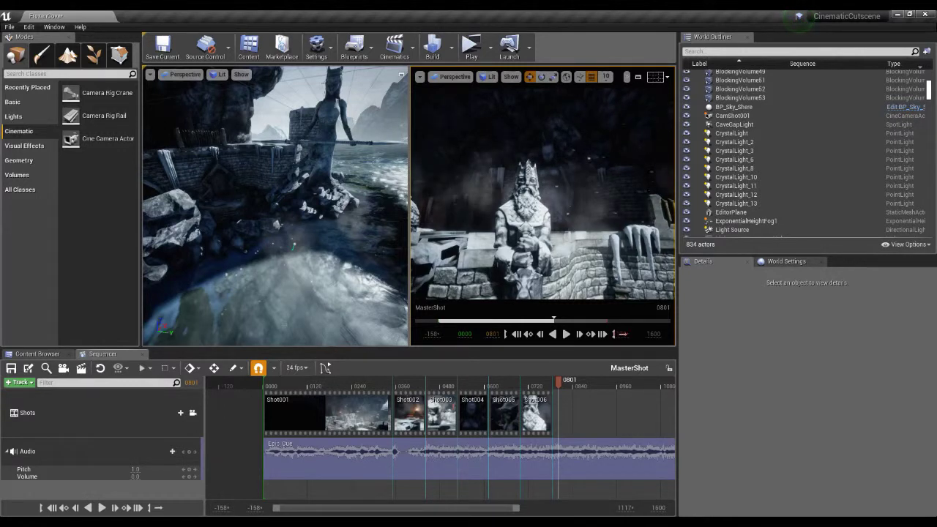
{"action": "key", "text": "Left"}
{"action": "key", "text": "Left"}
{"action": "key", "text": "Left"}
{"action": "key", "text": "Left"}
{"action": "key", "text": "Left"}
{"action": "key", "text": "Left"}
{"action": "key", "text": "Left"}
{"action": "key", "text": "Left"}
{"action": "key", "text": "Left"}
{"action": "key", "text": "Left"}
{"action": "key", "text": "Left"}
{"action": "key", "text": "Left"}
{"action": "key", "text": "Left"}
{"action": "key", "text": "Left"}
{"action": "key", "text": "Left"}
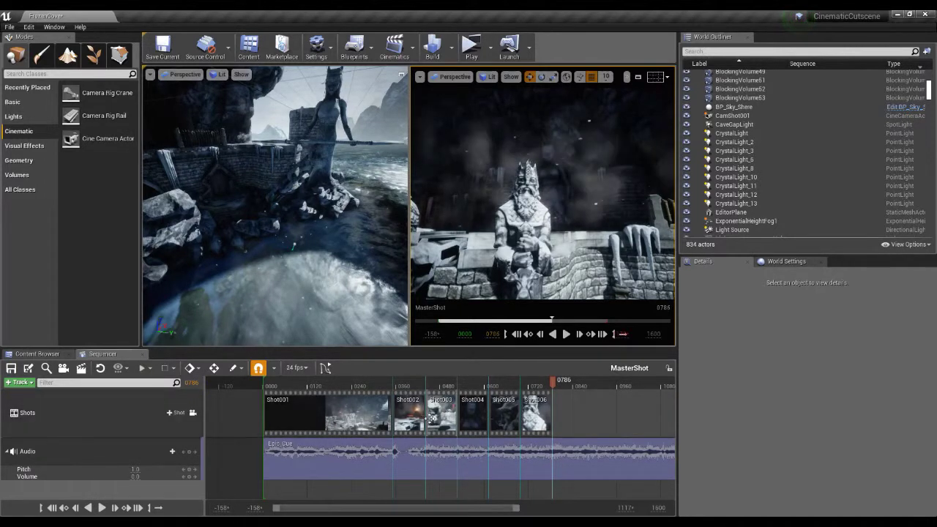
Step: Try adding a mark to the master timeline at about frame 0865
{"action": "left_click", "coordinate": [583, 386]}
{"action": "right_click", "coordinate": [584, 387]}
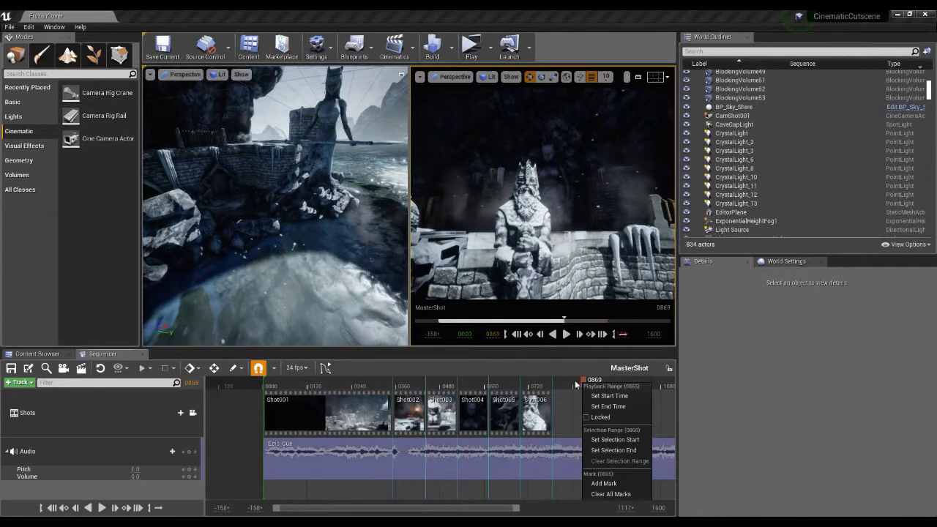
{"action": "left_click", "coordinate": [579, 384]}
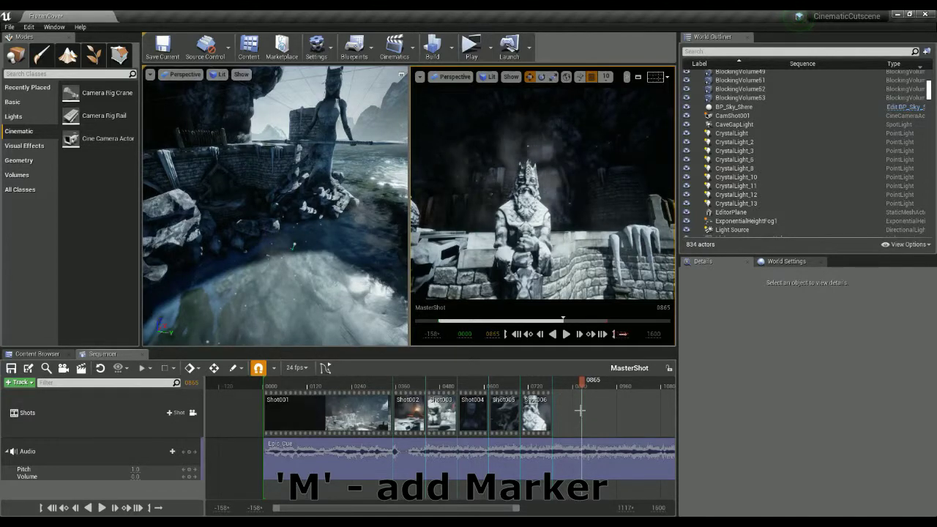
{"action": "left_click", "coordinate": [583, 386]}
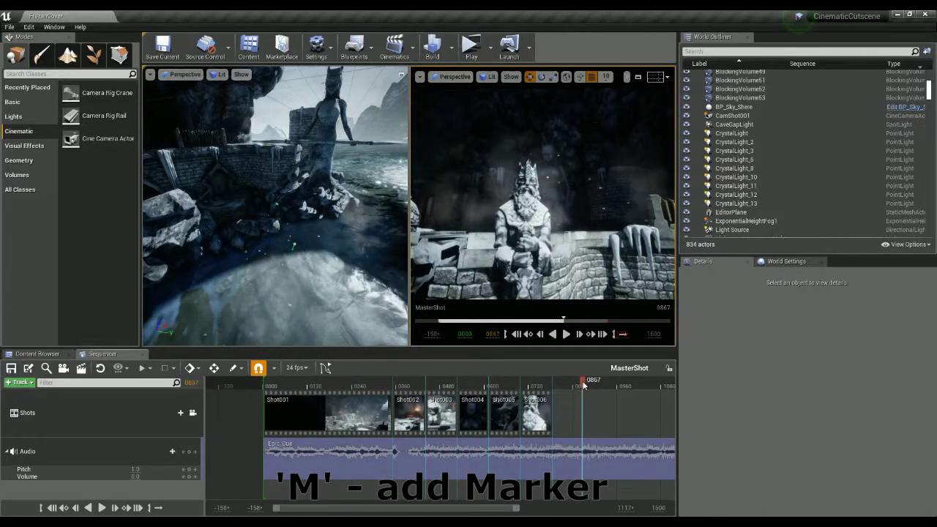
{"action": "key", "text": "Left"}
{"action": "key", "text": "Left"}
{"action": "key", "text": "Left"}
{"action": "key", "text": "Left"}
{"action": "key", "text": "Left"}
{"action": "key", "text": "Left"}
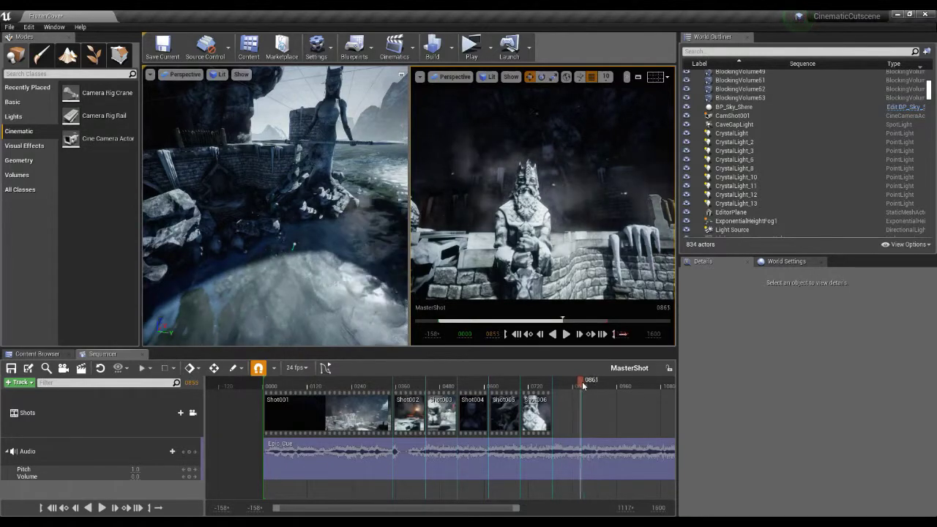
{"action": "right_click", "coordinate": [583, 385]}
{"action": "left_click", "coordinate": [612, 482]}
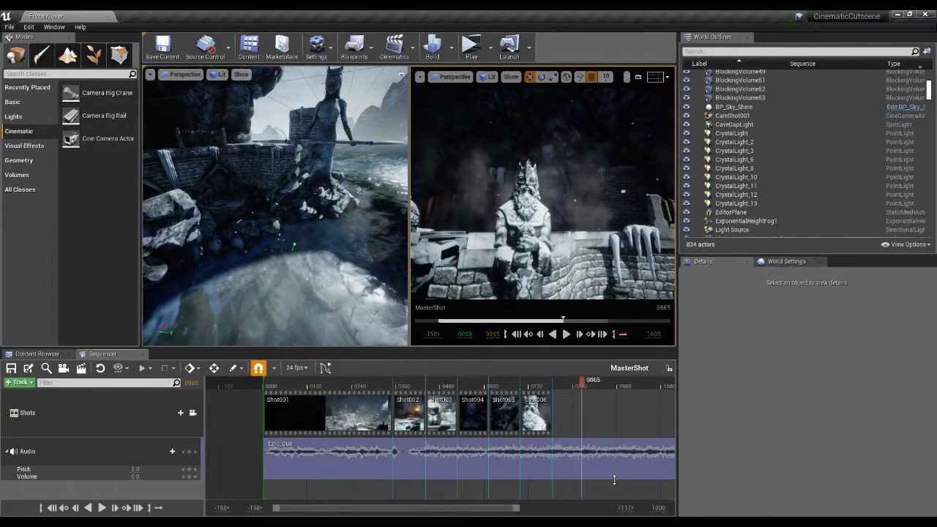
{"action": "right_click", "coordinate": [592, 386]}
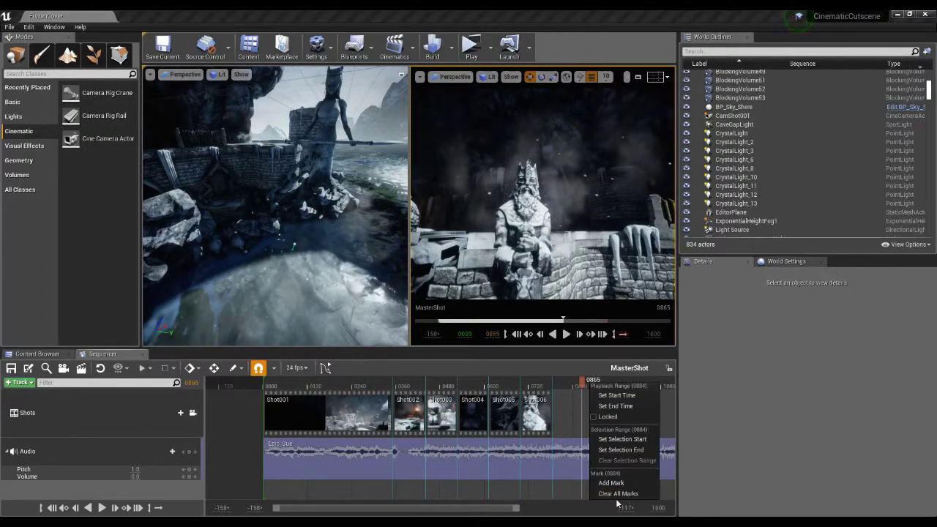
{"action": "left_click", "coordinate": [592, 377]}
Step: Go back through the timeline marks from frame 0842 to 0441, and forward again to the mark at 0786
{"action": "left_click", "coordinate": [574, 384]}
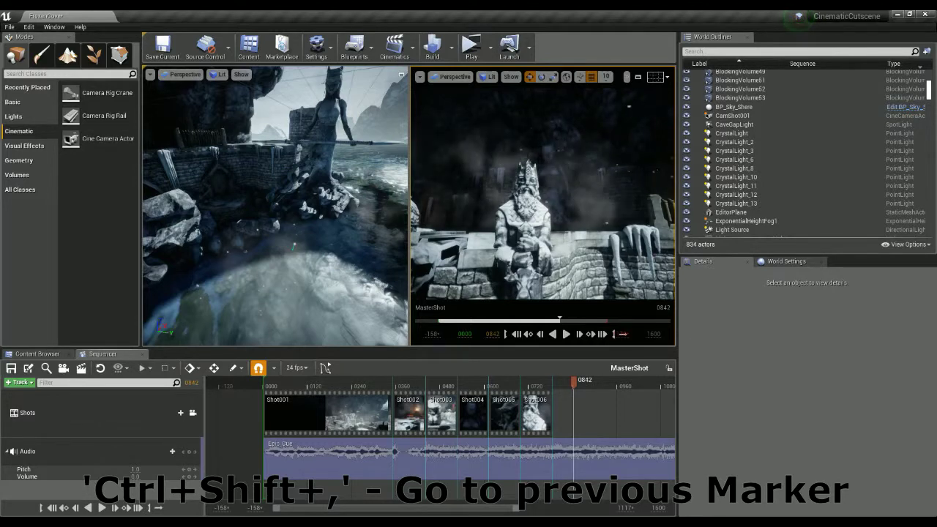
{"action": "key", "text": "ctrl+shift+comma"}
{"action": "key", "text": "ctrl+shift+comma"}
{"action": "key", "text": "ctrl+shift+comma"}
{"action": "key", "text": "ctrl+shift+comma"}
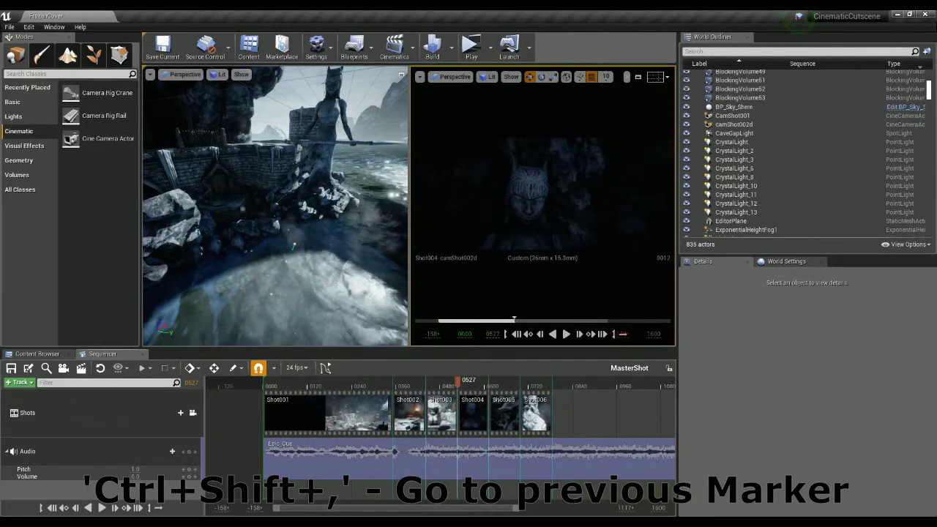
{"action": "key", "text": "ctrl+shift+comma"}
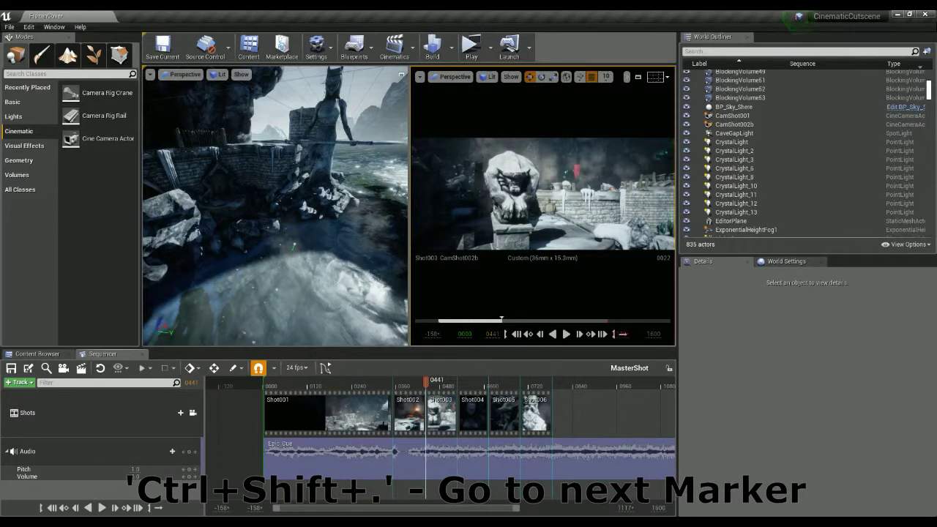
{"action": "key", "text": "ctrl+shift+period"}
{"action": "key", "text": "ctrl+shift+period"}
{"action": "key", "text": "ctrl+shift+period"}
{"action": "key", "text": "ctrl+shift+period"}
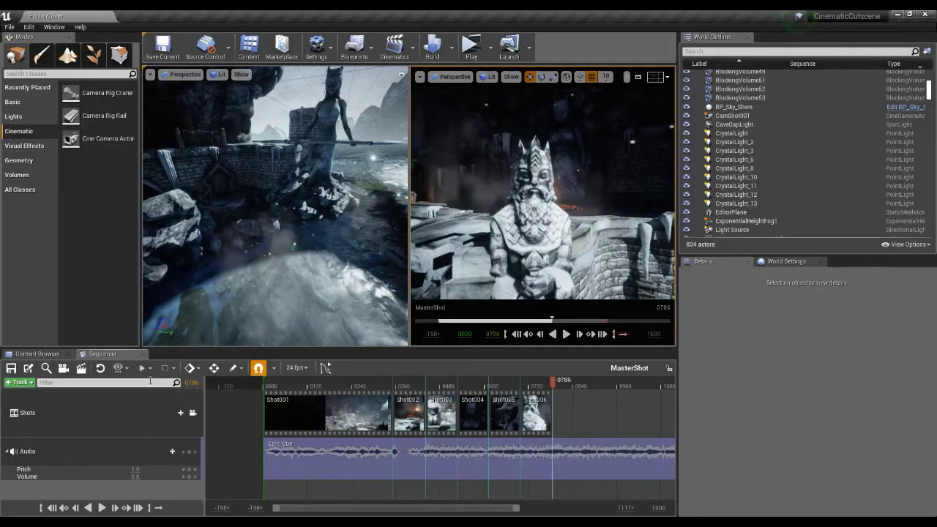
Step: Add Shot007 to the Shots track at frame 0786 and place it on its own row below the other shots
{"action": "left_click", "coordinate": [174, 414]}
{"action": "left_click", "coordinate": [238, 327]}
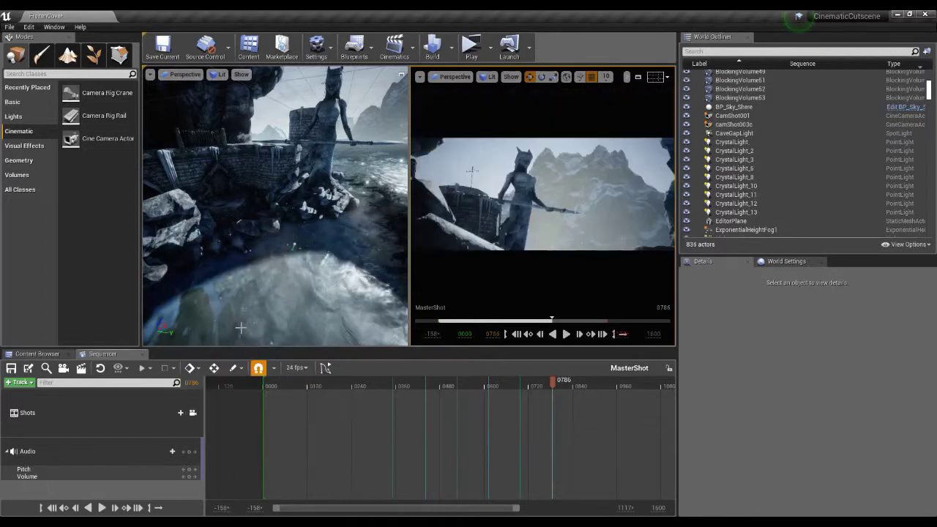
{"action": "mouse_move", "coordinate": [554, 393]}
{"action": "left_mouse_down"}
{"action": "mouse_move", "coordinate": [546, 387]}
{"action": "mouse_move", "coordinate": [570, 387]}
{"action": "mouse_move", "coordinate": [544, 386]}
{"action": "mouse_move", "coordinate": [558, 386]}
{"action": "left_mouse_up"}
{"action": "left_click_drag", "start_coordinate": [572, 433], "coordinate": [574, 472]}
Step: Play the cut from Shot006 to Shot007, starting at frame 0761
{"action": "left_click_drag", "start_coordinate": [551, 386], "coordinate": [544, 386]}
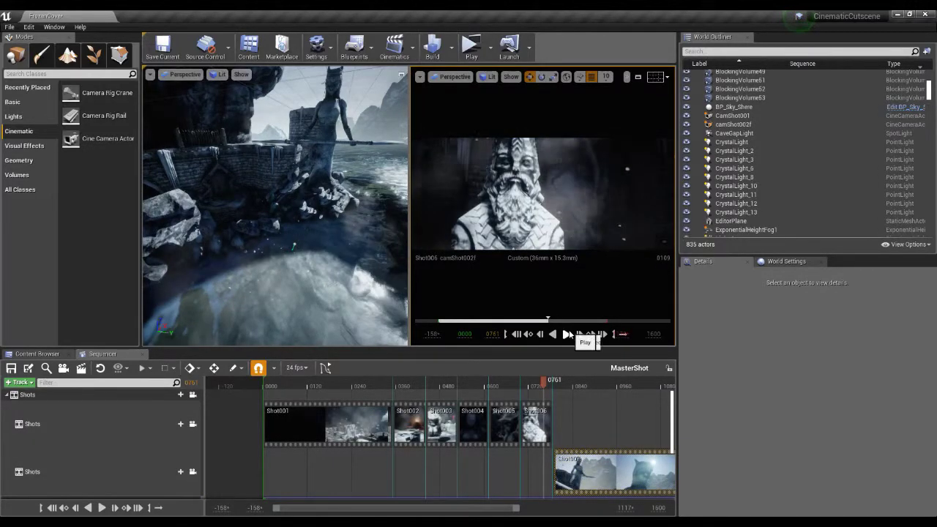
{"action": "left_click", "coordinate": [569, 335]}
{"action": "left_click", "coordinate": [569, 334]}
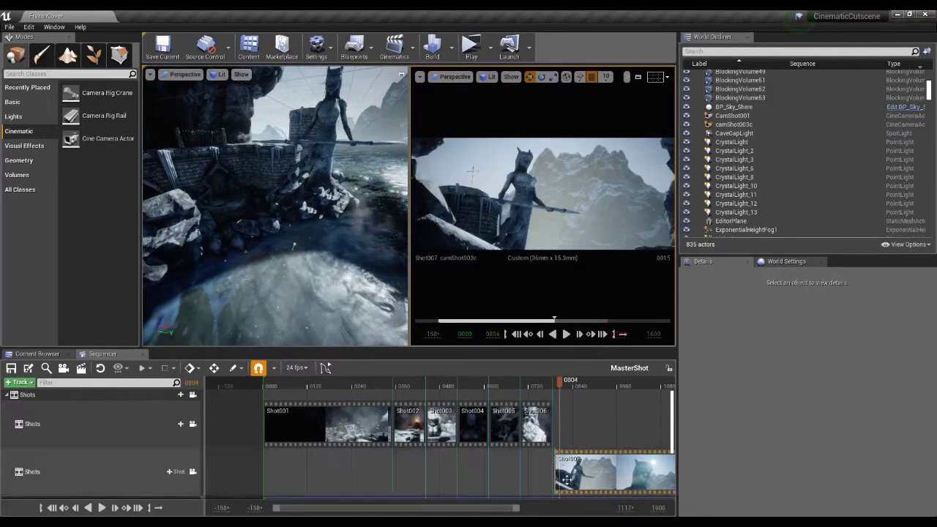
Step: Move Shot007 slightly earlier to overlap the end of Shot006, and play the transition from frame 0744
{"action": "left_click_drag", "start_coordinate": [574, 489], "coordinate": [569, 489]}
{"action": "left_click", "coordinate": [540, 386]}
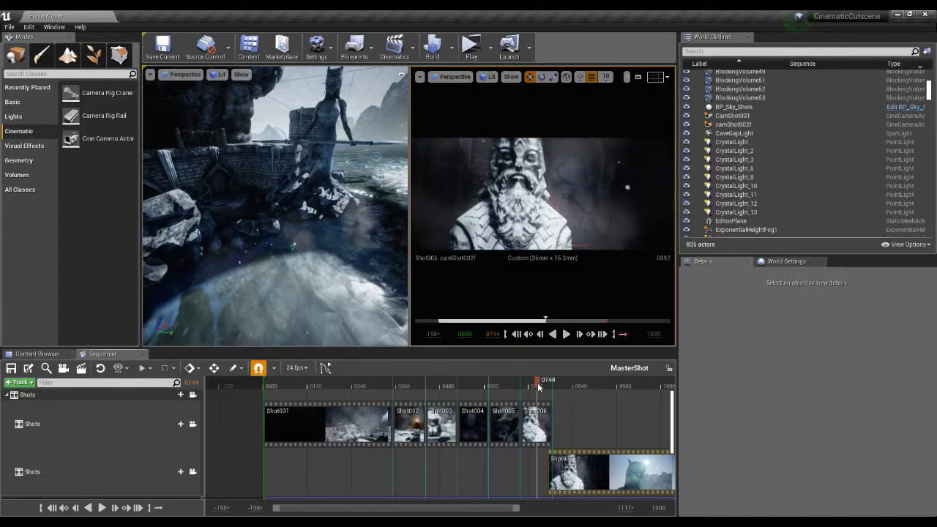
{"action": "left_click", "coordinate": [568, 334]}
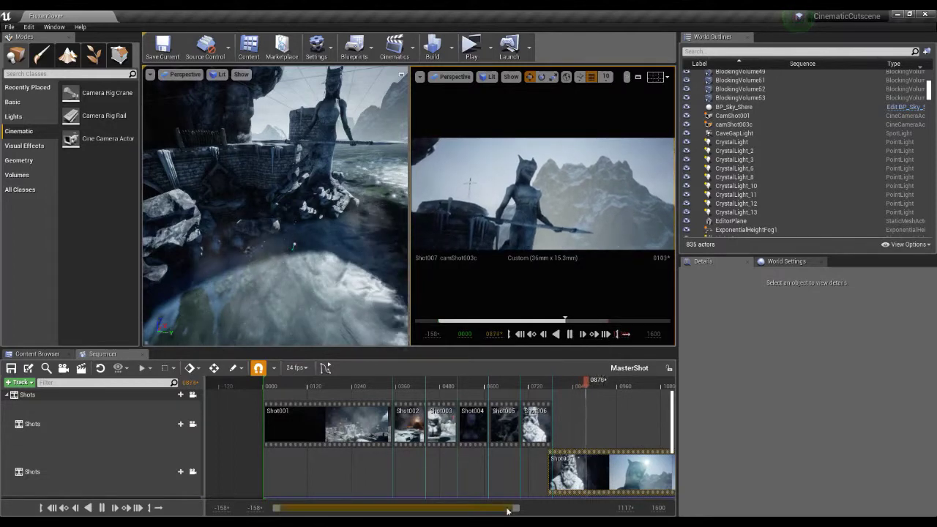
{"action": "left_click_drag", "start_coordinate": [505, 508], "coordinate": [578, 508]}
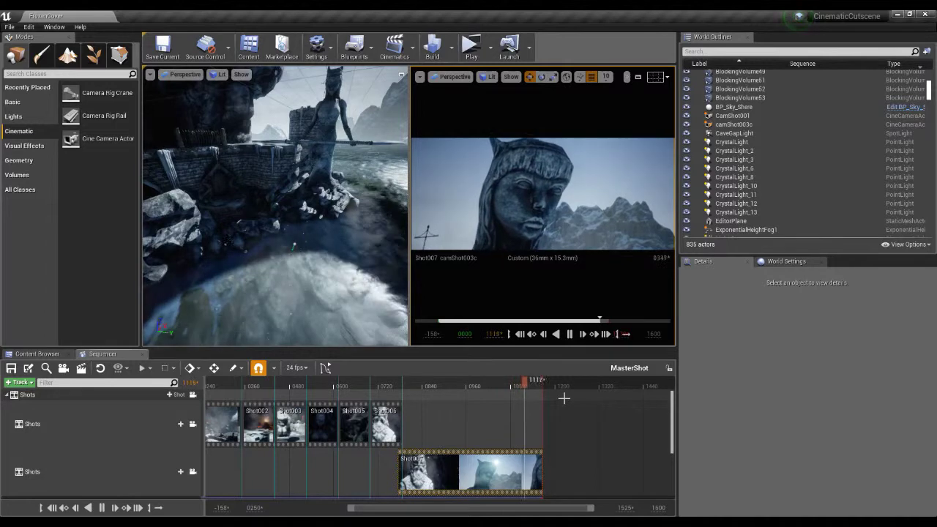
{"action": "left_click", "coordinate": [569, 334]}
Step: Trim the left side of Shot007 at frame 0786, where Shot006 ends
{"action": "left_click", "coordinate": [396, 382]}
{"action": "left_click_drag", "start_coordinate": [395, 382], "coordinate": [402, 382]}
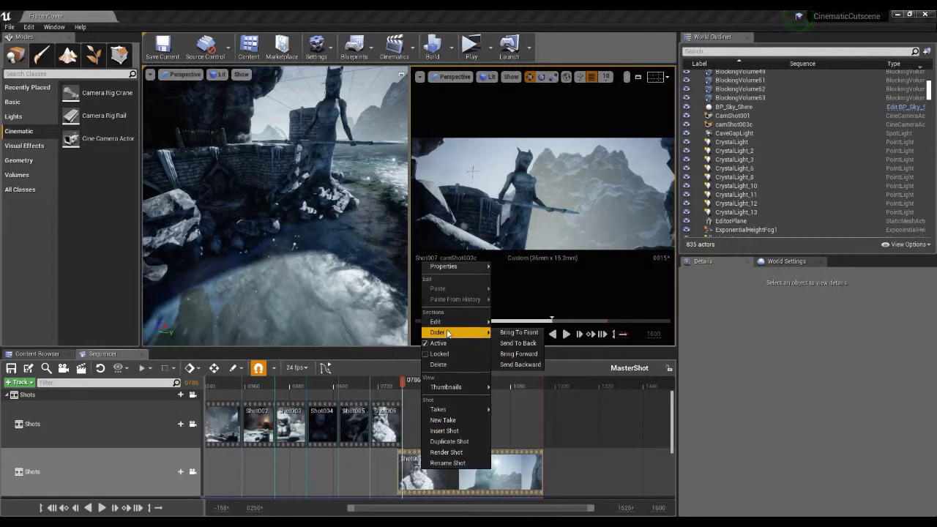
{"action": "mouse_move", "coordinate": [439, 321]}
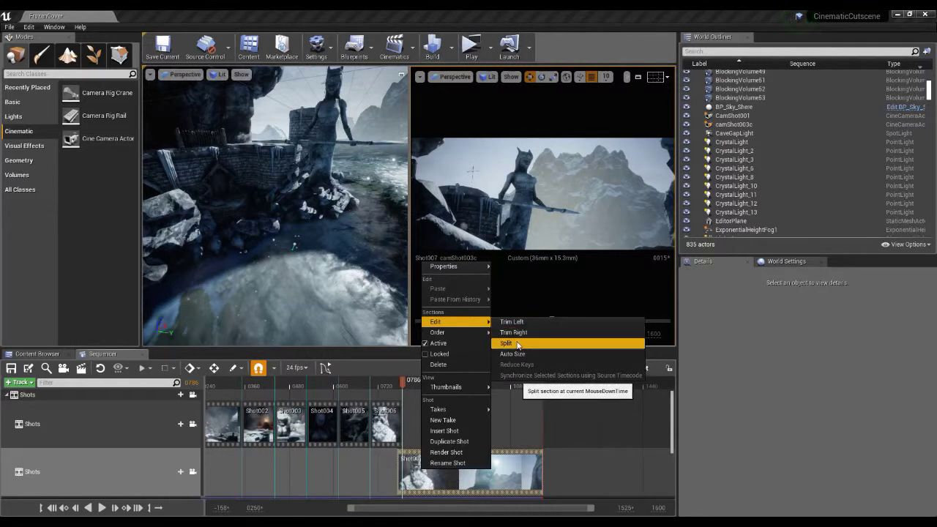
{"action": "left_click", "coordinate": [407, 477]}
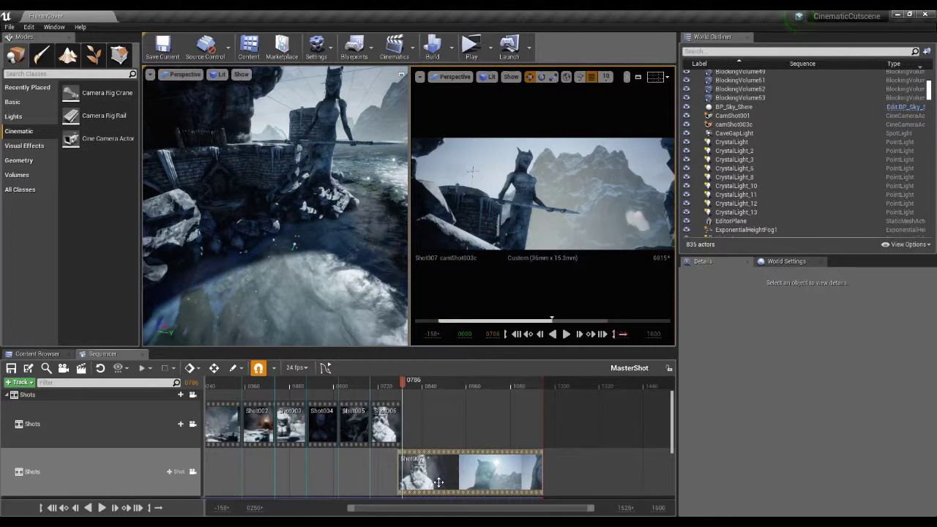
{"action": "key", "text": "ctrl+comma"}
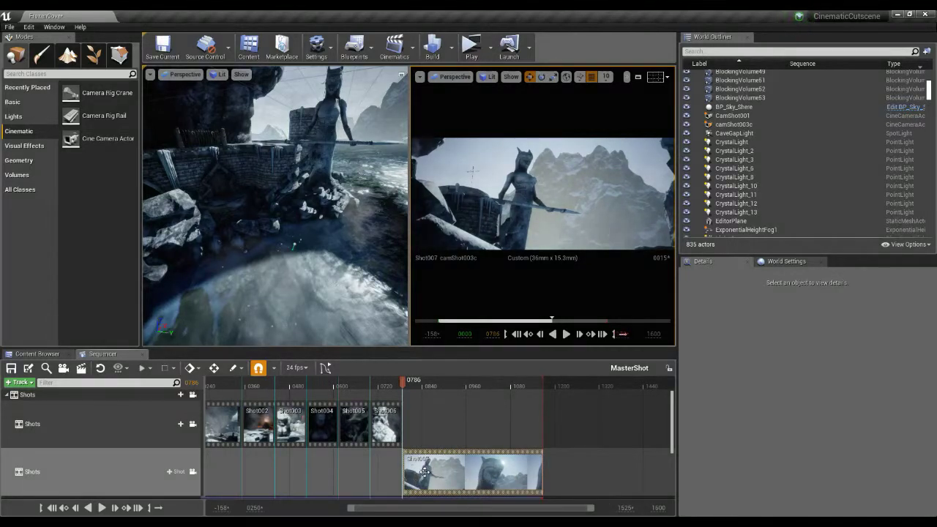
{"action": "key", "text": "ctrl+period"}
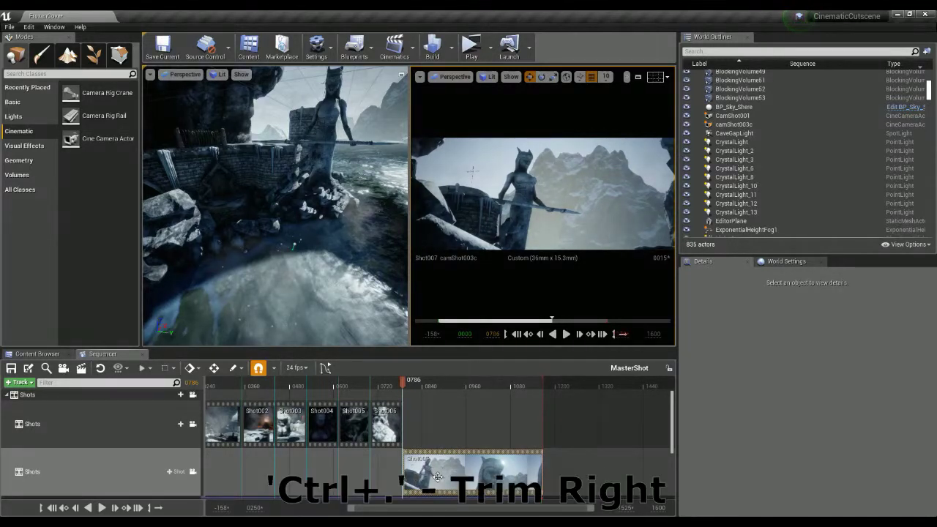
Step: Try trimming the right side of Shot007 at frame 0936
{"action": "left_click", "coordinate": [458, 384]}
{"action": "key", "text": "Right"}
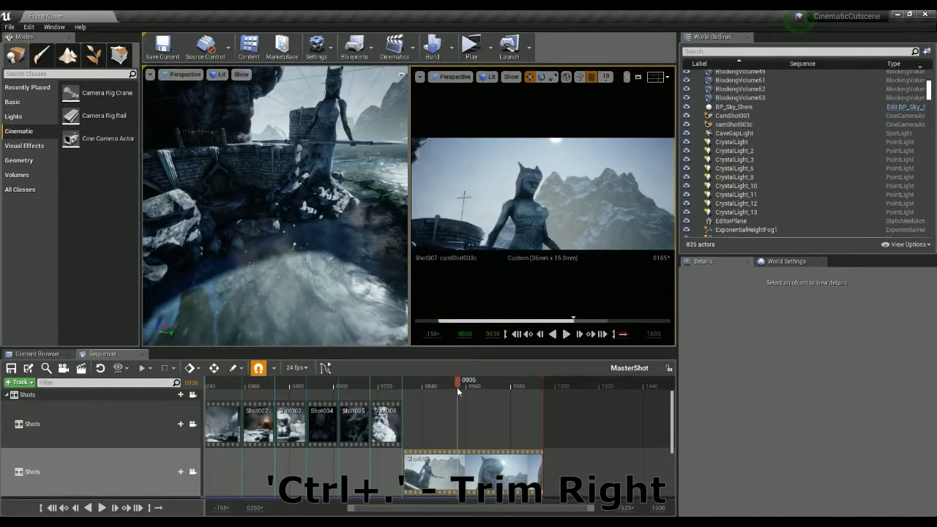
{"action": "key", "text": "ctrl+period"}
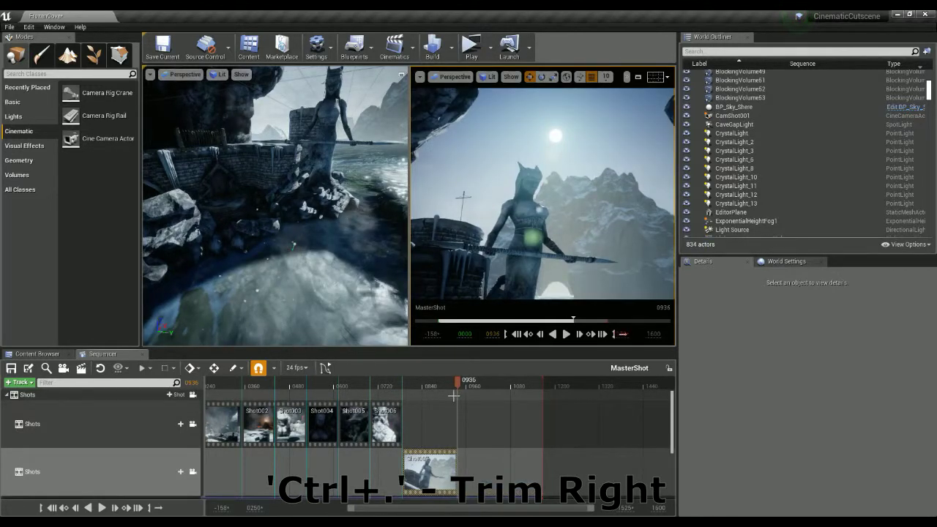
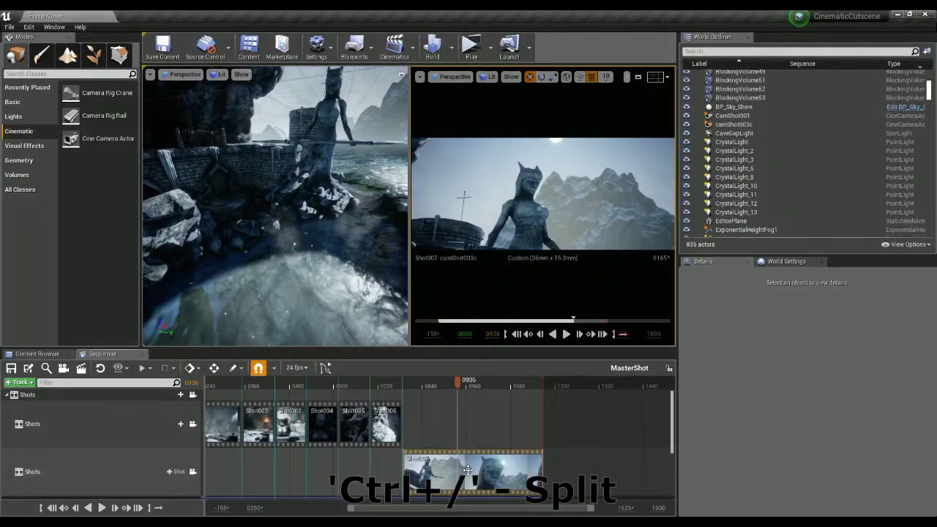
Step: Try splitting Shot007 at frame 0936 and undo the split
{"action": "key", "text": "ctrl+slash"}
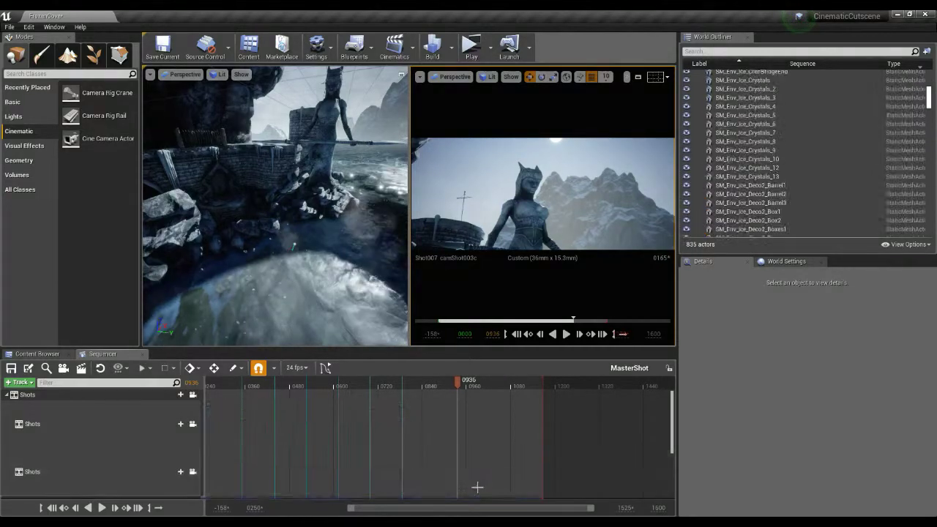
{"action": "key", "text": "ctrl+z"}
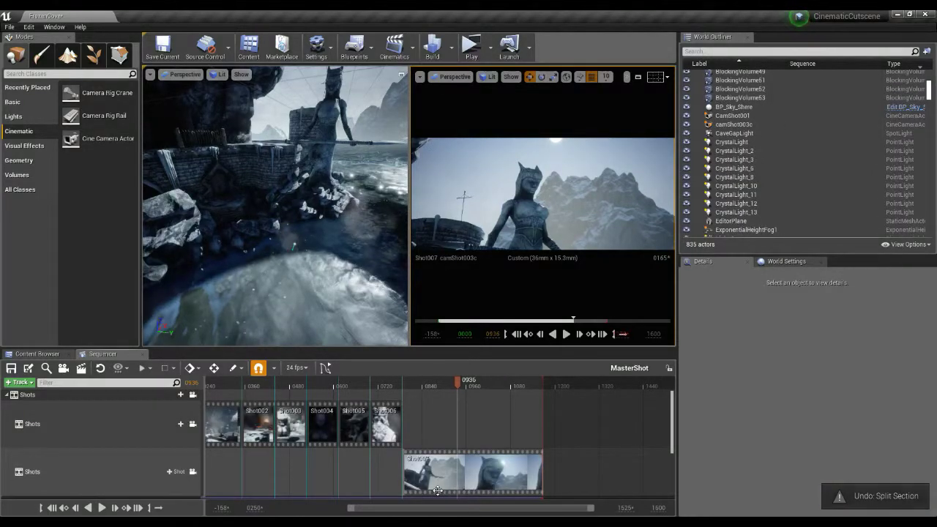
{"action": "key", "text": "ctrl+z"}
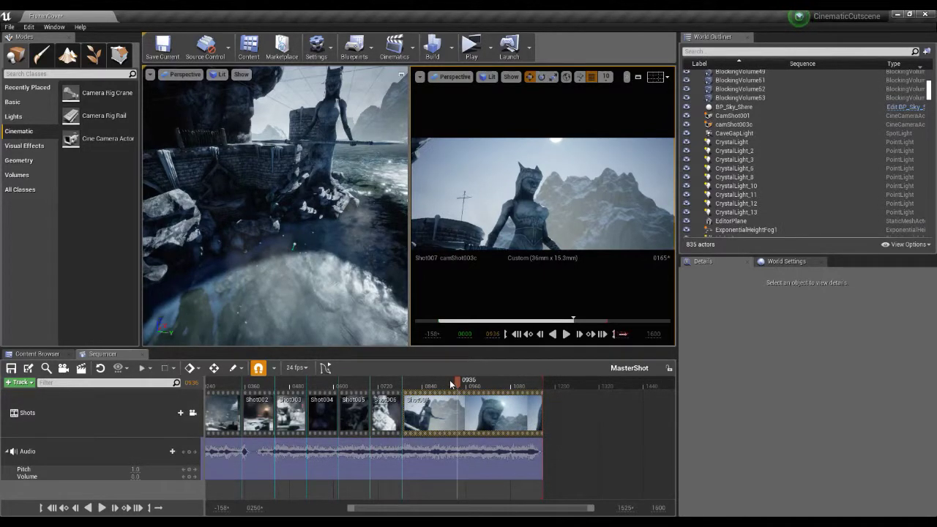
Step: Play Shot007 to review its opening and scrub back to frame 0824
{"action": "left_click", "coordinate": [567, 335]}
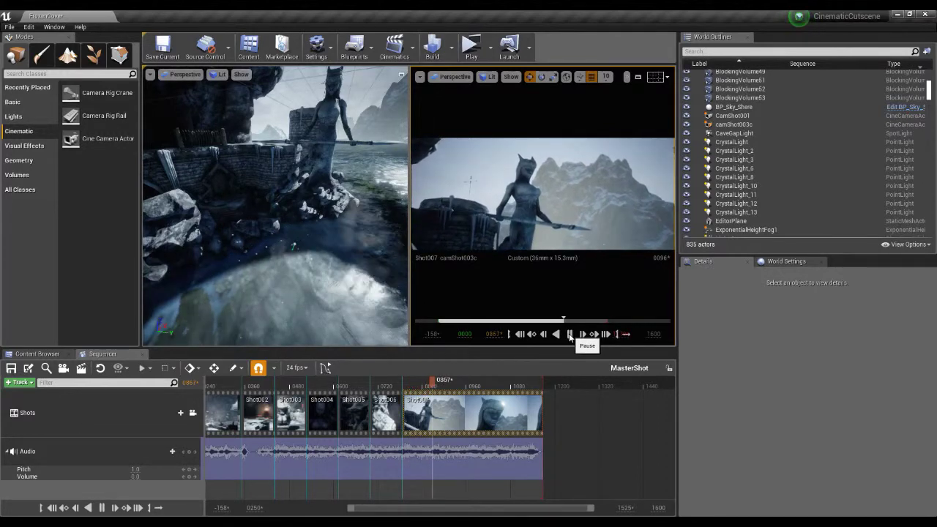
{"action": "left_click", "coordinate": [569, 334]}
{"action": "mouse_move", "coordinate": [428, 382]}
{"action": "left_mouse_down"}
{"action": "mouse_move", "coordinate": [399, 382]}
{"action": "mouse_move", "coordinate": [462, 387]}
{"action": "mouse_move", "coordinate": [409, 395]}
{"action": "mouse_move", "coordinate": [417, 395]}
{"action": "left_mouse_up"}
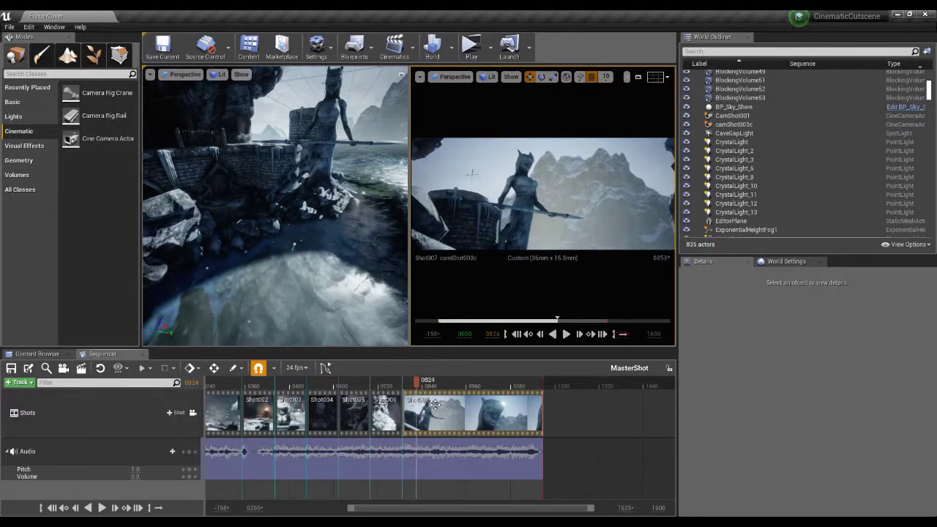
Step: Jump to Shot007's start at frame 0786 and create a new take of it named Shot007_01 in /Game/Cinematic
{"action": "key", "text": "comma"}
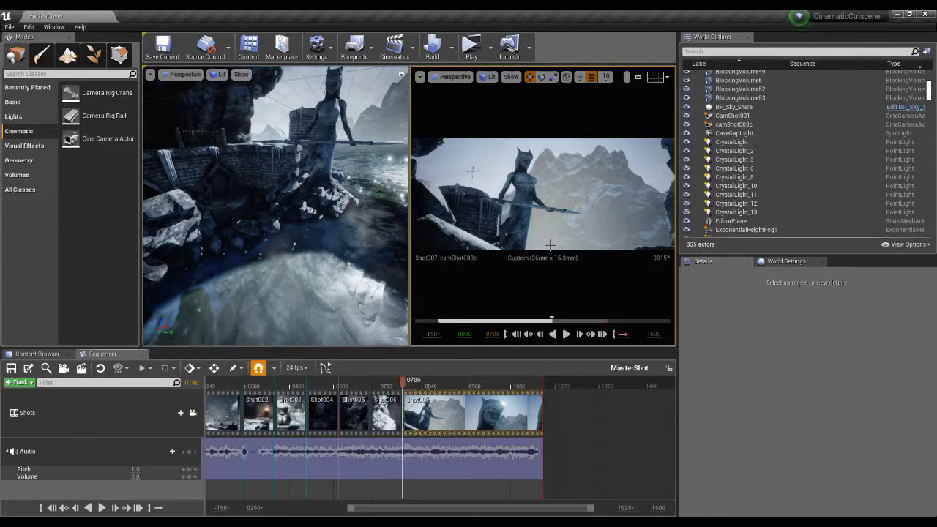
{"action": "right_click", "coordinate": [419, 427]}
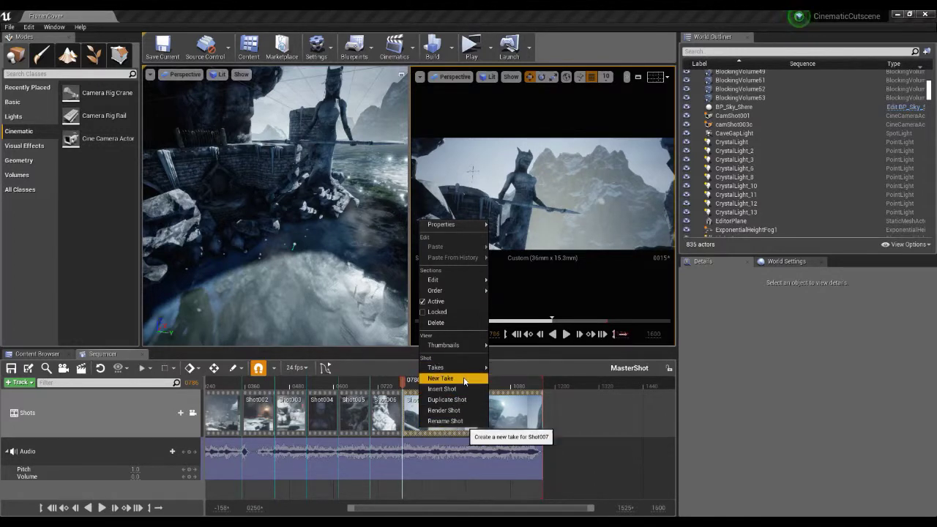
{"action": "left_click", "coordinate": [469, 380]}
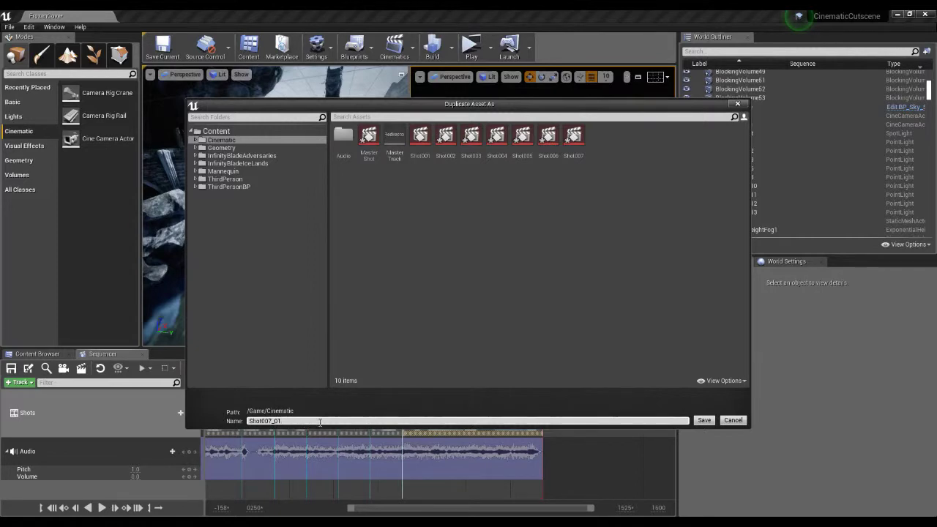
{"action": "left_click", "coordinate": [705, 421]}
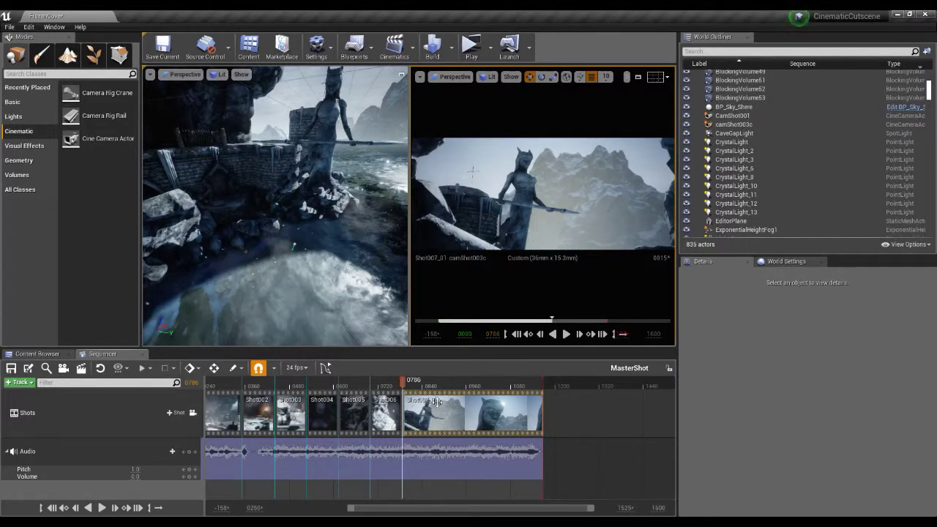
Step: Open the Shot007_01 take, scrub to frame 0360 near its end, and return to MasterShot
{"action": "double_click", "coordinate": [431, 427]}
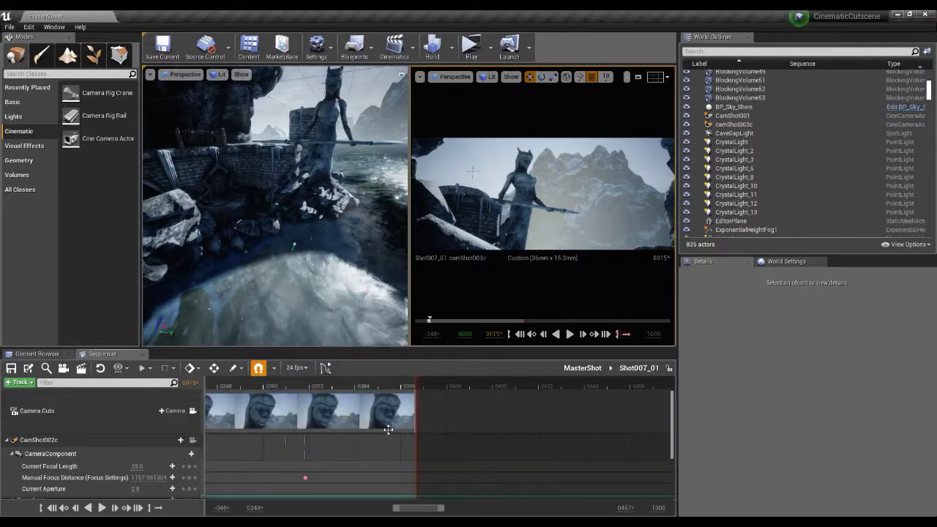
{"action": "left_click_drag", "start_coordinate": [364, 385], "coordinate": [264, 387]}
{"action": "left_click", "coordinate": [581, 370]}
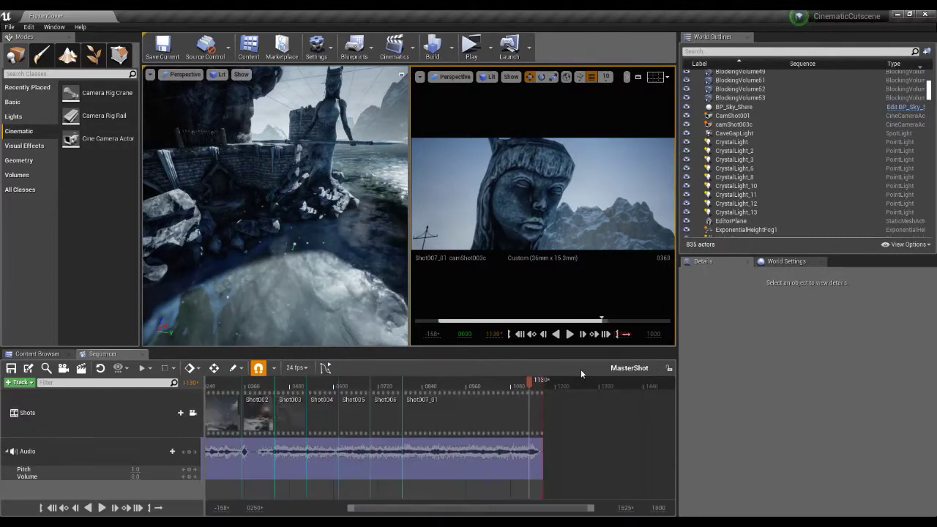
Step: Switch Shot007_01 back to the original Shot007 take, open it for a check, and return to MasterShot
{"action": "right_click", "coordinate": [417, 426]}
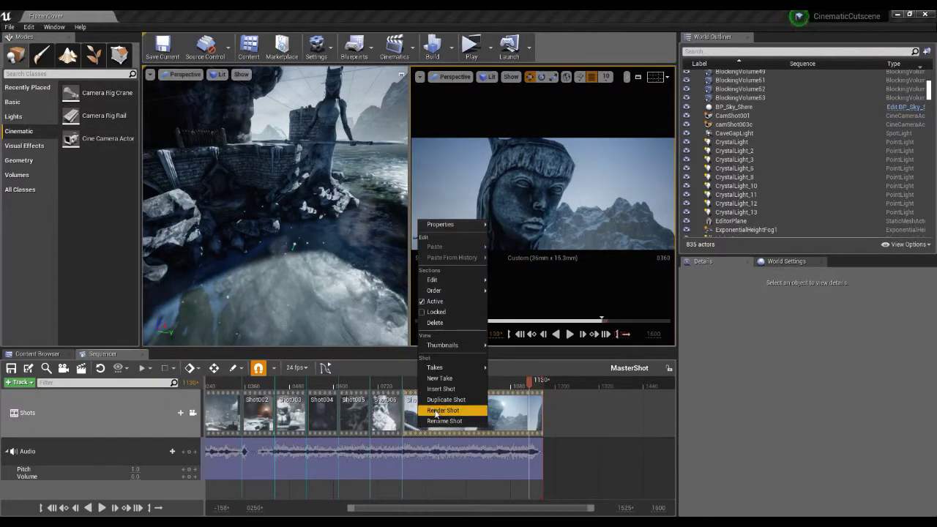
{"action": "mouse_move", "coordinate": [456, 370]}
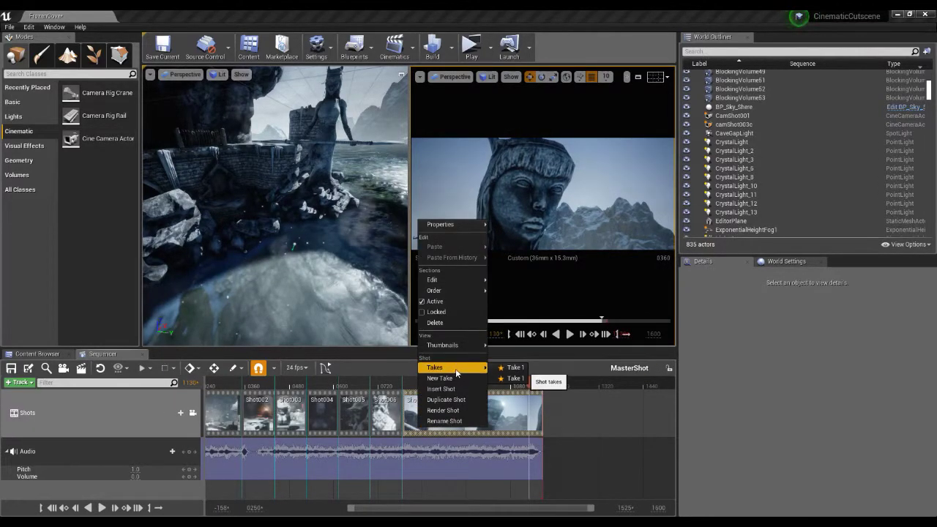
{"action": "left_click", "coordinate": [514, 369]}
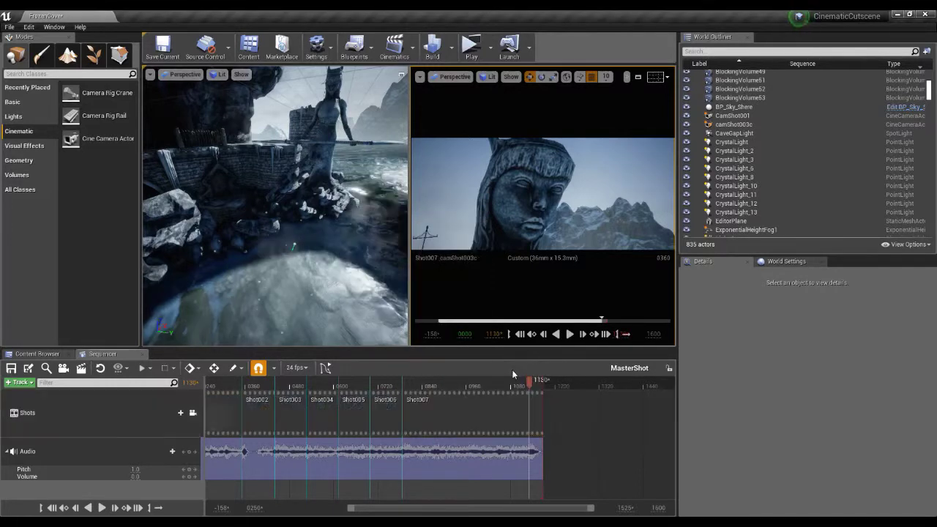
{"action": "double_click", "coordinate": [441, 424]}
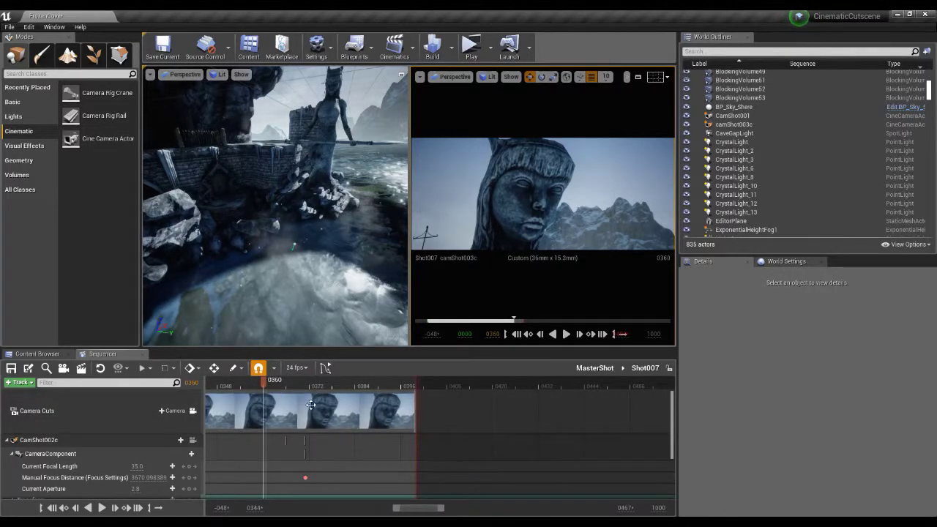
{"action": "left_click", "coordinate": [595, 368]}
Step: Try switching Shot007 to its other Take 1, and repeat the attempt with the playhead at frame 0861
{"action": "right_click", "coordinate": [477, 432]}
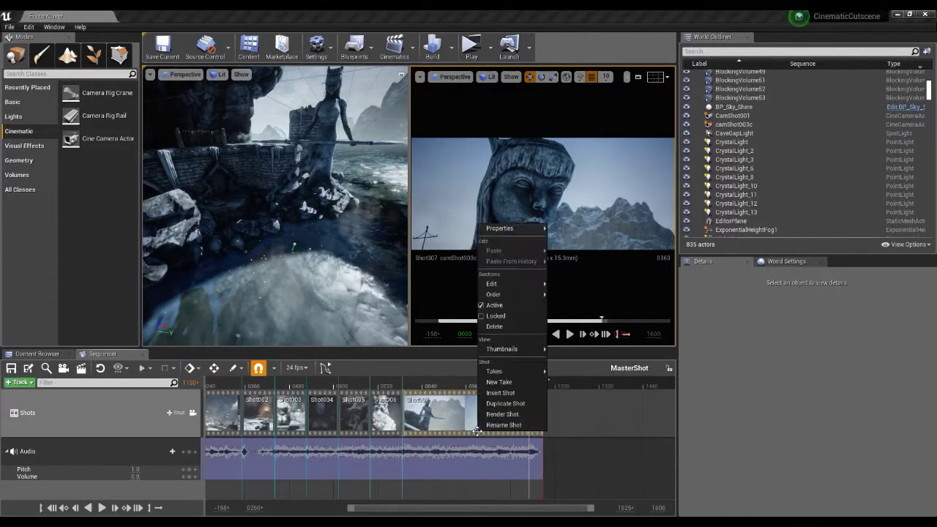
{"action": "mouse_move", "coordinate": [527, 371]}
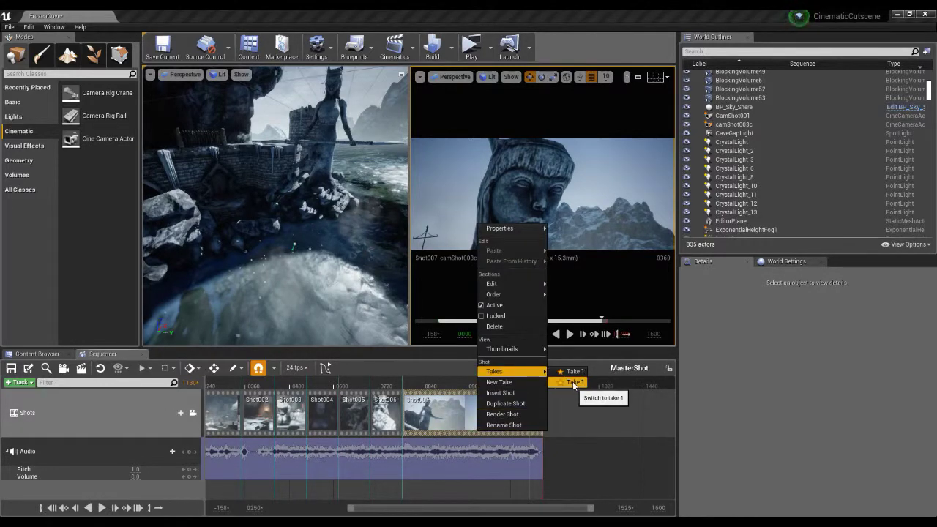
{"action": "left_click", "coordinate": [574, 383]}
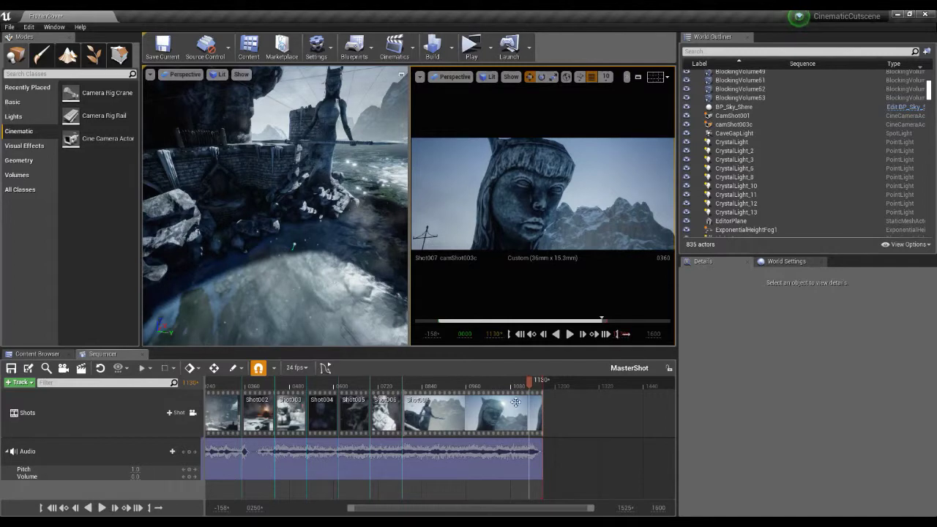
{"action": "left_click_drag", "start_coordinate": [522, 386], "coordinate": [491, 386]}
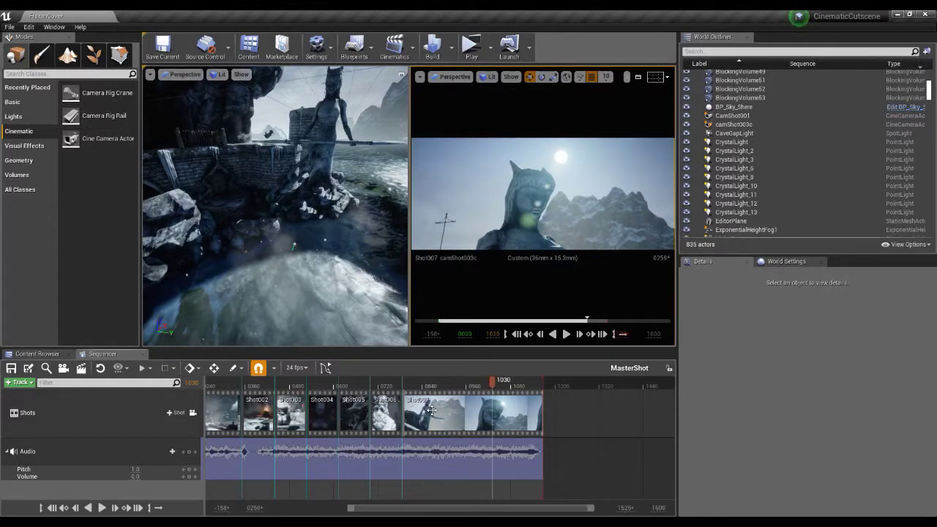
{"action": "left_click", "coordinate": [428, 406]}
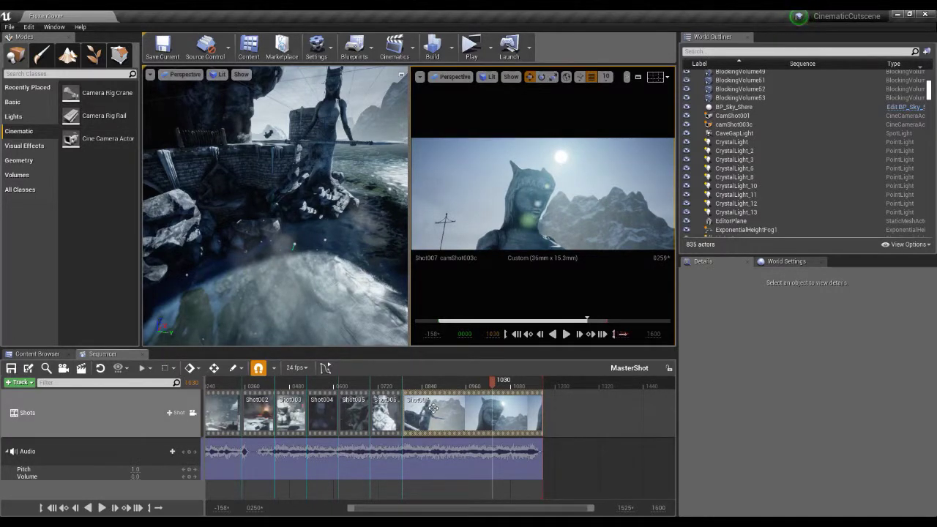
{"action": "left_click_drag", "start_coordinate": [492, 385], "coordinate": [432, 386]}
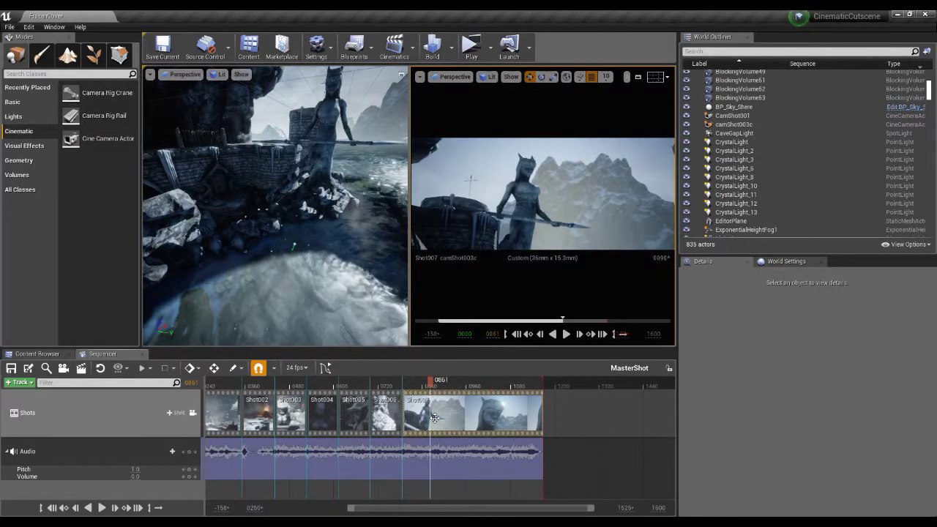
{"action": "right_click", "coordinate": [435, 417]}
{"action": "mouse_move", "coordinate": [469, 358]}
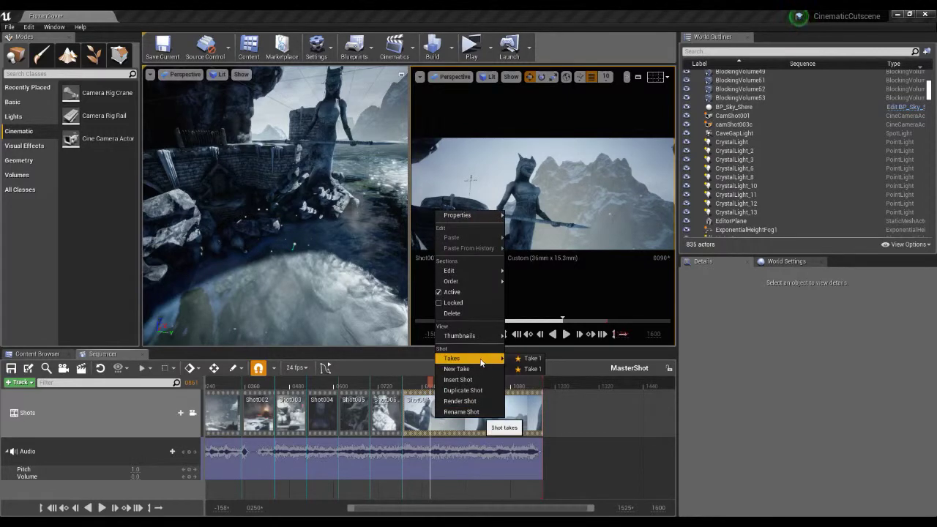
{"action": "left_click", "coordinate": [532, 369]}
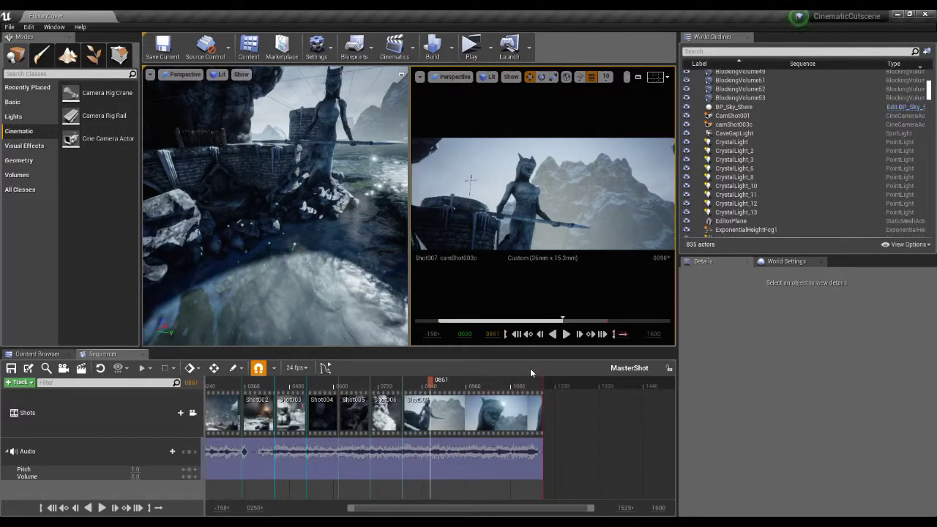
Step: Return to Shot007's start at frame 0786 and create another take of it named Shot007_002
{"action": "mouse_move", "coordinate": [430, 386]}
{"action": "left_mouse_down"}
{"action": "mouse_move", "coordinate": [403, 386]}
{"action": "mouse_move", "coordinate": [413, 386]}
{"action": "left_mouse_up"}
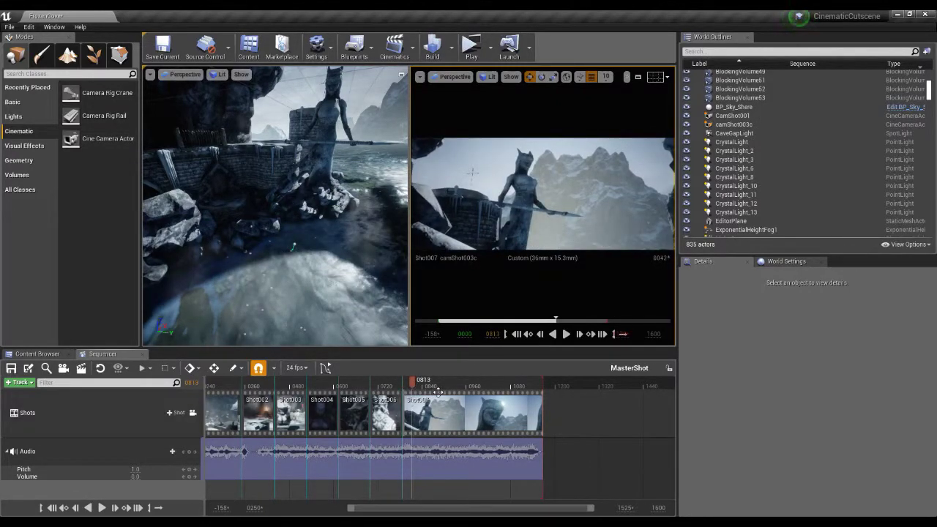
{"action": "key", "text": "comma"}
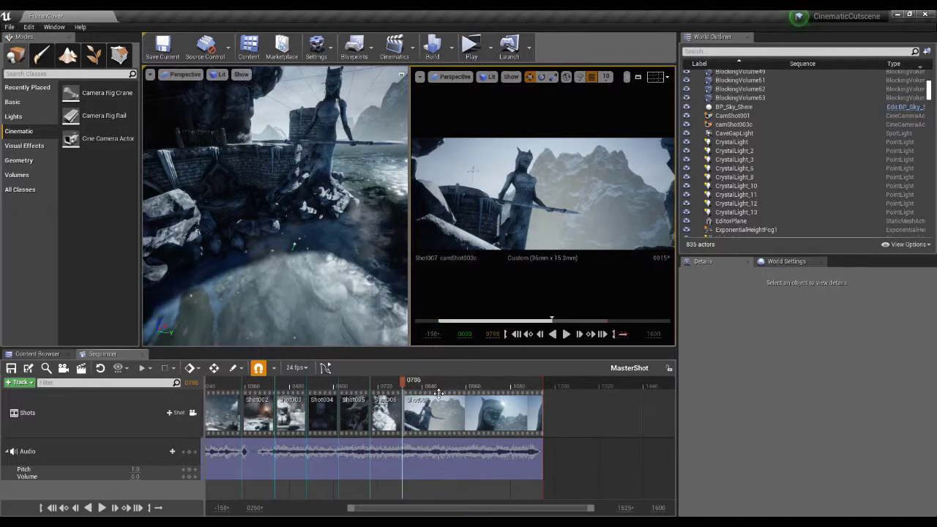
{"action": "right_click", "coordinate": [430, 424]}
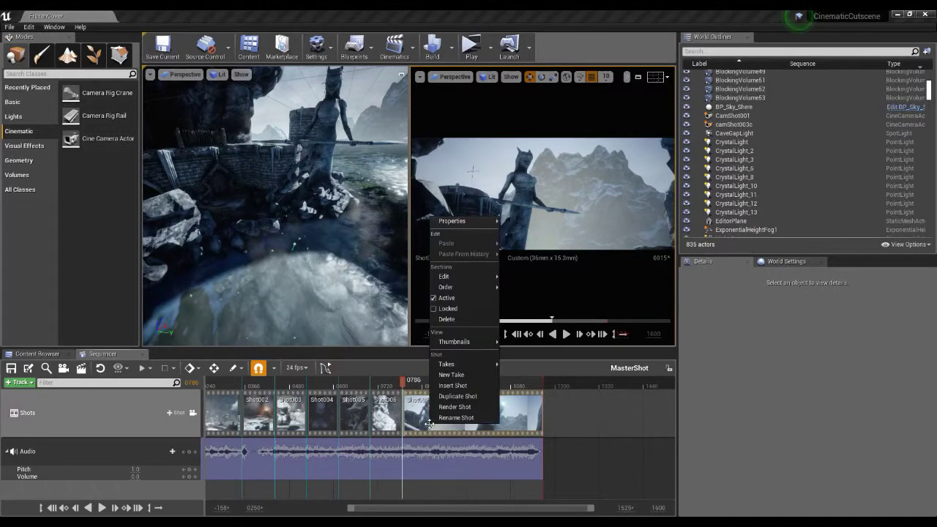
{"action": "left_click", "coordinate": [466, 374]}
{"action": "left_click", "coordinate": [272, 421]}
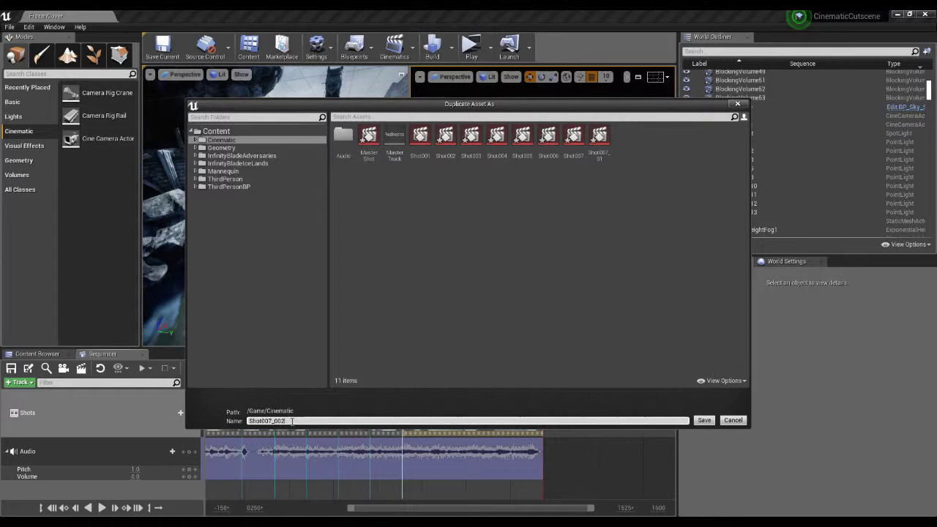
{"action": "left_click", "coordinate": [704, 421]}
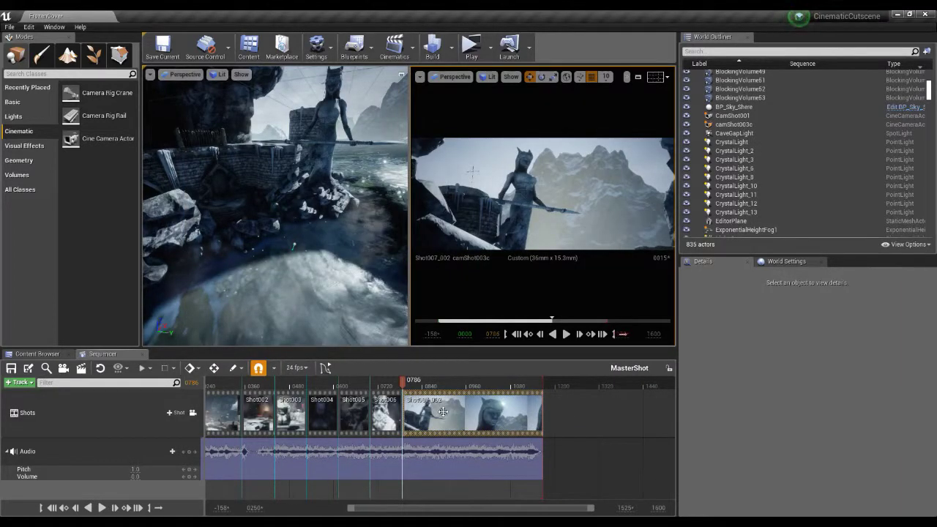
Step: Switch the Shot007_002 section to the original Shot007 take and back to Take 2
{"action": "right_click", "coordinate": [437, 424]}
{"action": "mouse_move", "coordinate": [478, 369]}
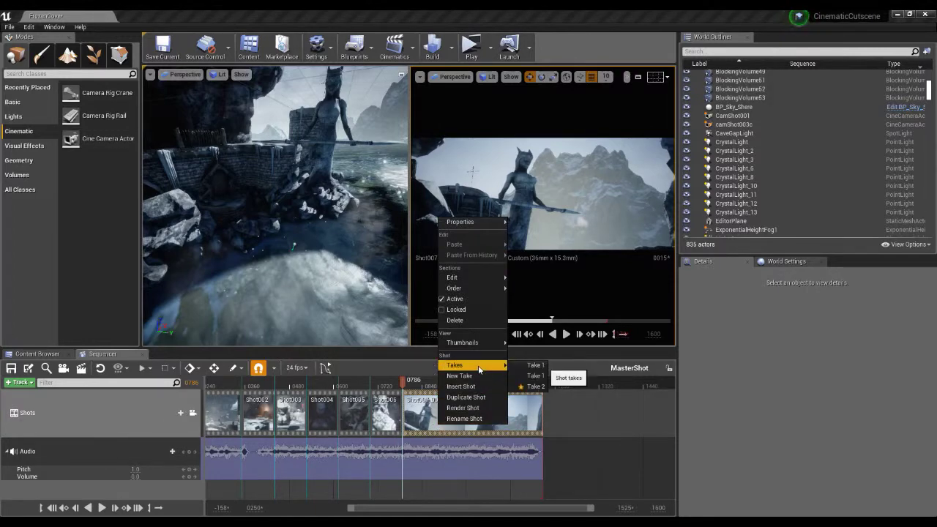
{"action": "left_click", "coordinate": [535, 386]}
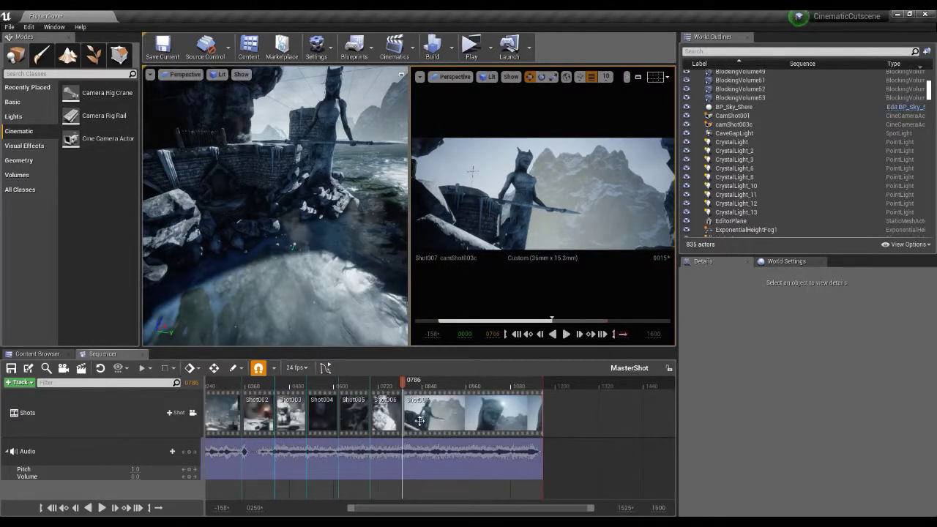
{"action": "right_click", "coordinate": [438, 421]}
{"action": "mouse_move", "coordinate": [479, 356]}
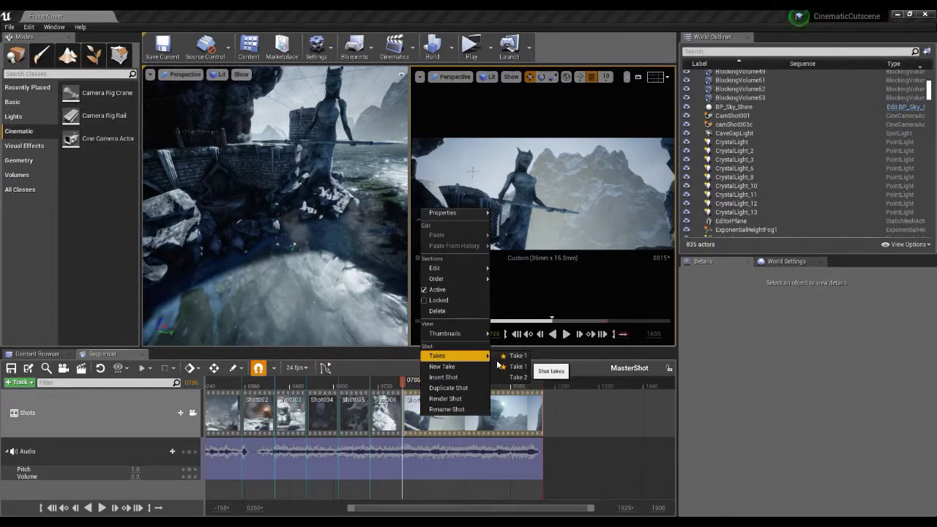
{"action": "left_click", "coordinate": [525, 374]}
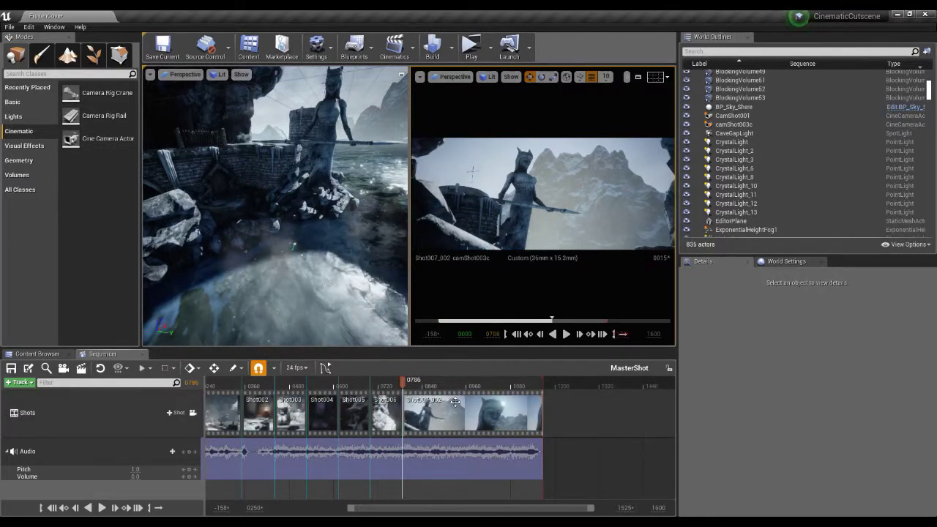
Step: Open the Shot007_002 take and scrub through its opening from frame 0000 to about frame 0029
{"action": "double_click", "coordinate": [510, 414]}
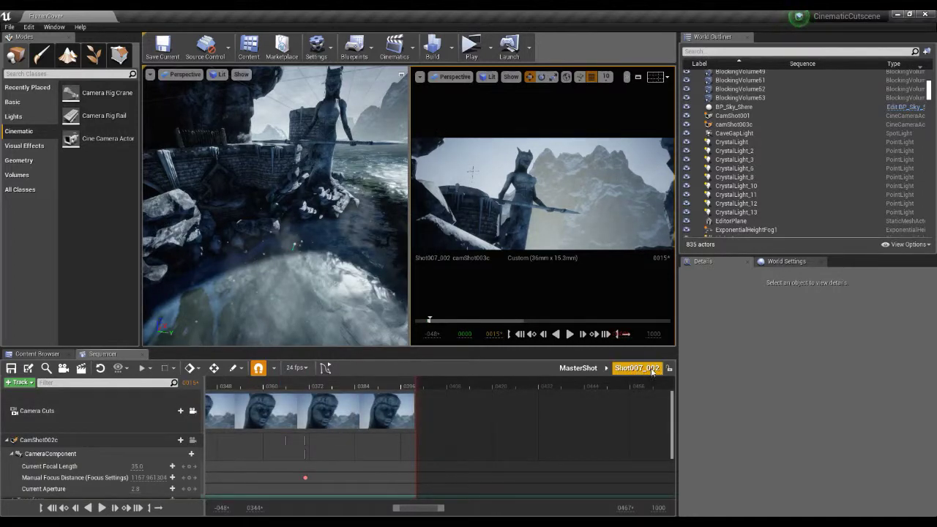
{"action": "left_click_drag", "start_coordinate": [424, 508], "coordinate": [312, 509]}
{"action": "scroll", "coordinate": [319, 486], "scroll_direction": "down", "scroll_amount": 2, "text": "ctrl"}
{"action": "scroll", "coordinate": [318, 485], "scroll_direction": "up", "scroll_amount": 2, "text": "ctrl"}
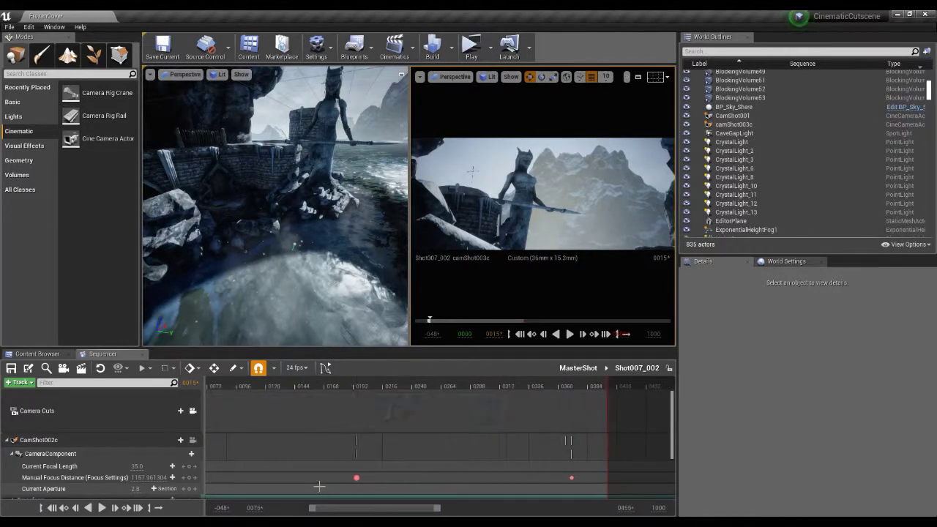
{"action": "scroll", "coordinate": [317, 485], "scroll_direction": "down", "scroll_amount": 3, "text": "ctrl"}
{"action": "left_click_drag", "start_coordinate": [325, 510], "coordinate": [293, 508]}
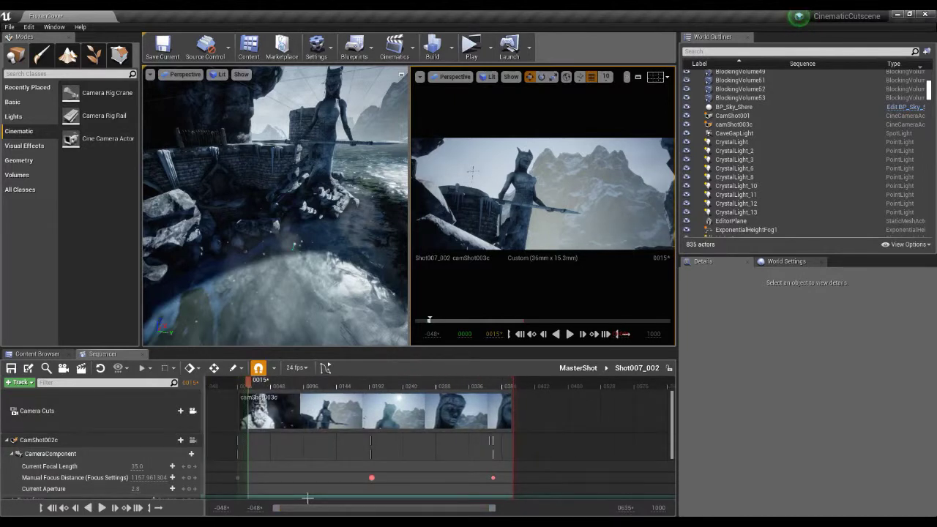
{"action": "scroll", "coordinate": [307, 498], "scroll_direction": "up", "scroll_amount": 3, "text": "ctrl"}
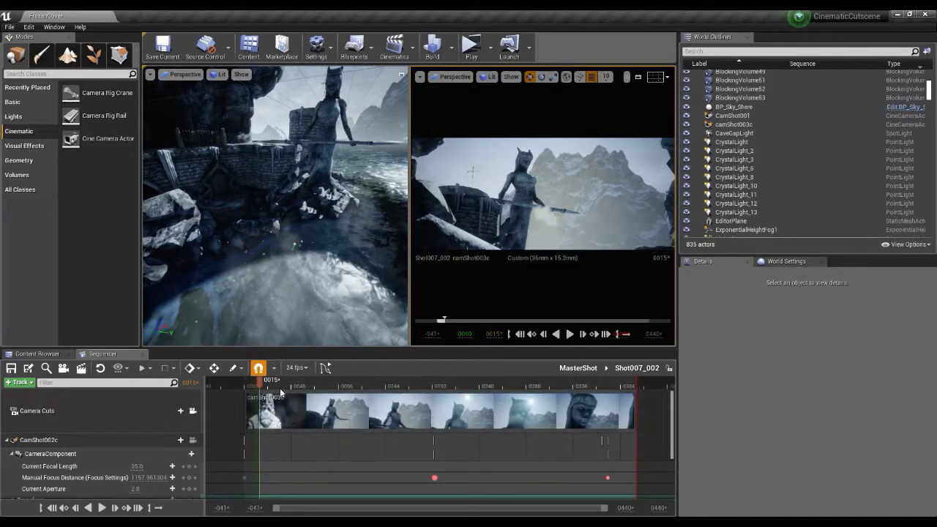
{"action": "left_click_drag", "start_coordinate": [259, 381], "coordinate": [271, 386]}
{"action": "left_click", "coordinate": [516, 334]}
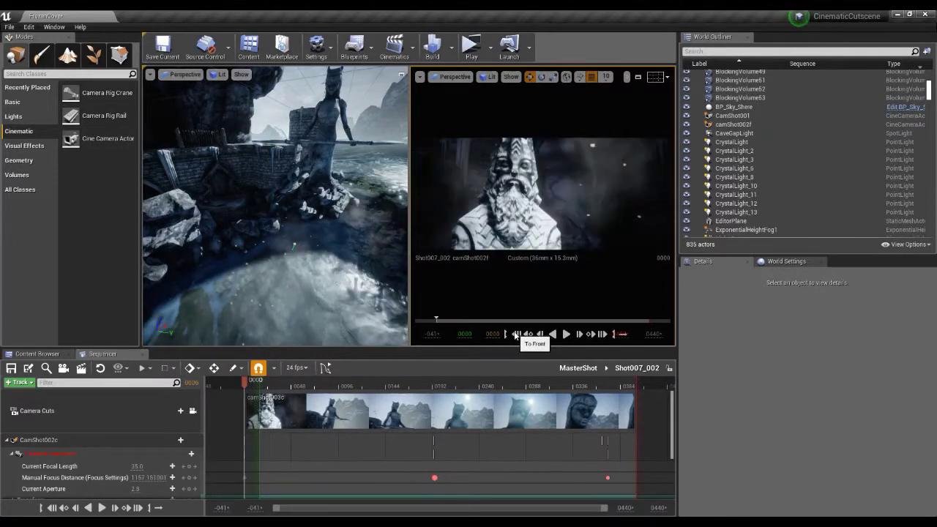
{"action": "left_click_drag", "start_coordinate": [247, 386], "coordinate": [274, 388]}
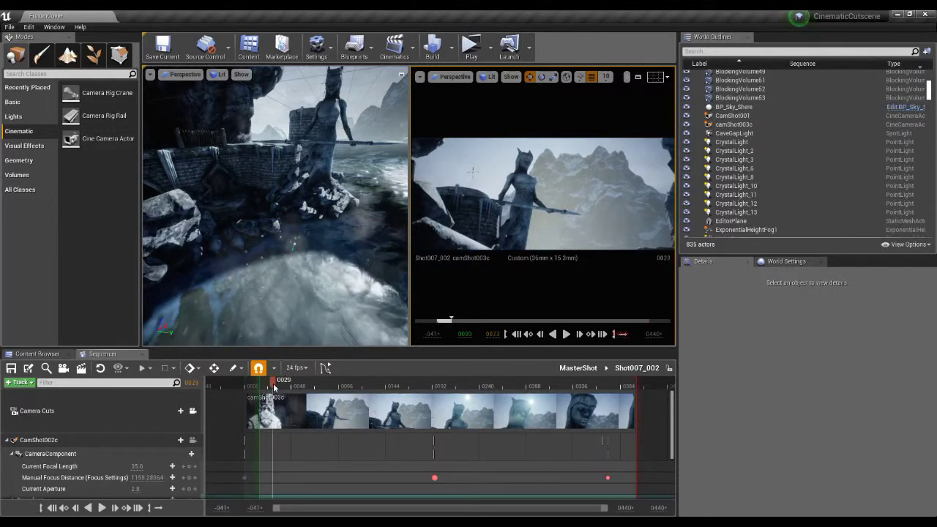
Step: Scrub Shot007_002 between its start and about frame 0058, and look over the camShot003c camera's tracks including its Transform keys
{"action": "left_click", "coordinate": [284, 419]}
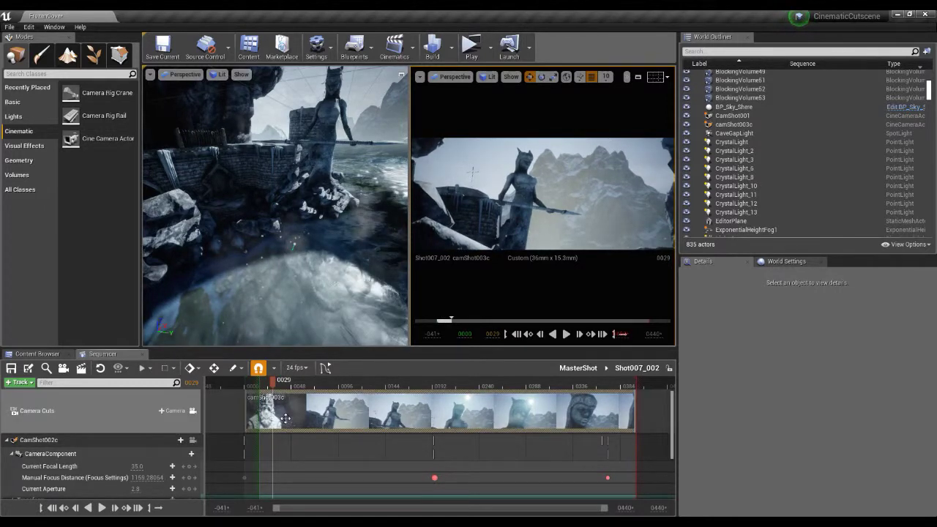
{"action": "left_click_drag", "start_coordinate": [285, 386], "coordinate": [253, 386]}
{"action": "left_click_drag", "start_coordinate": [286, 386], "coordinate": [301, 386]}
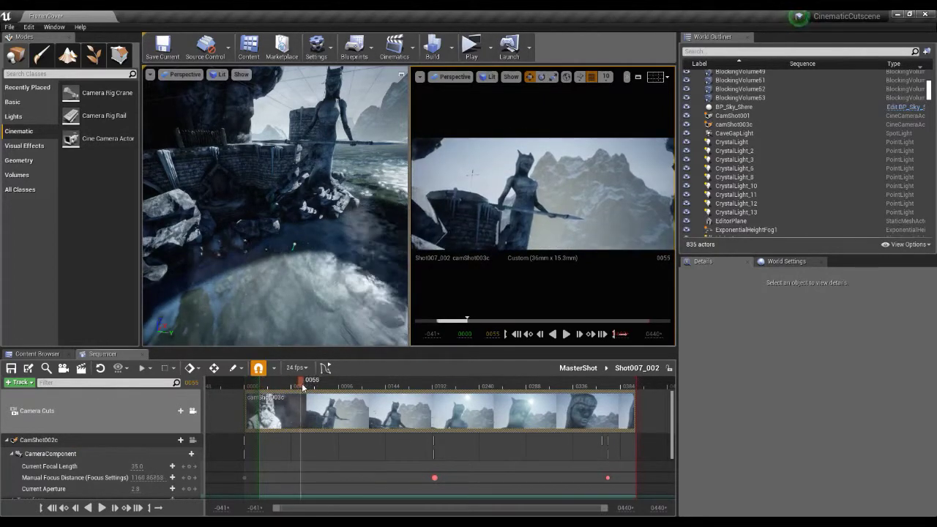
{"action": "scroll", "coordinate": [112, 458], "scroll_direction": "down", "scroll_amount": 2}
{"action": "scroll", "coordinate": [114, 457], "scroll_direction": "down", "scroll_amount": 1}
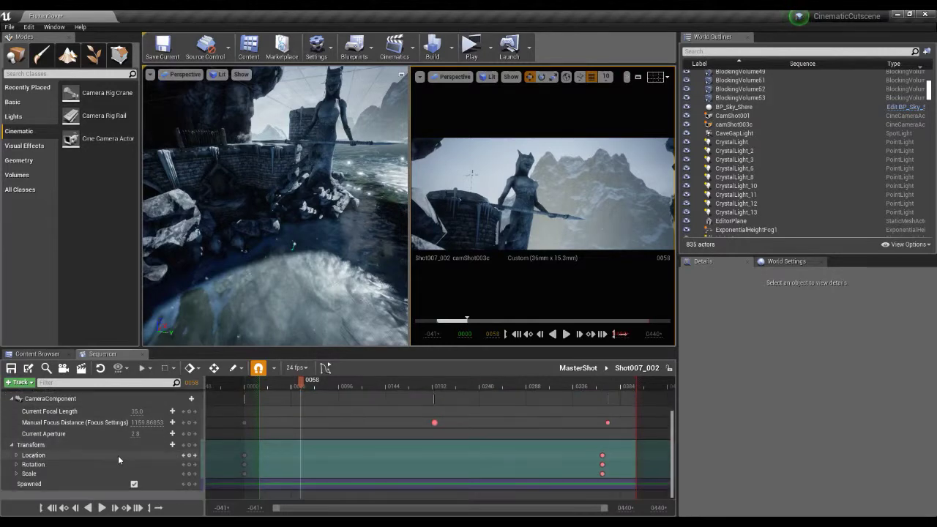
{"action": "scroll", "coordinate": [118, 454], "scroll_direction": "up", "scroll_amount": 5}
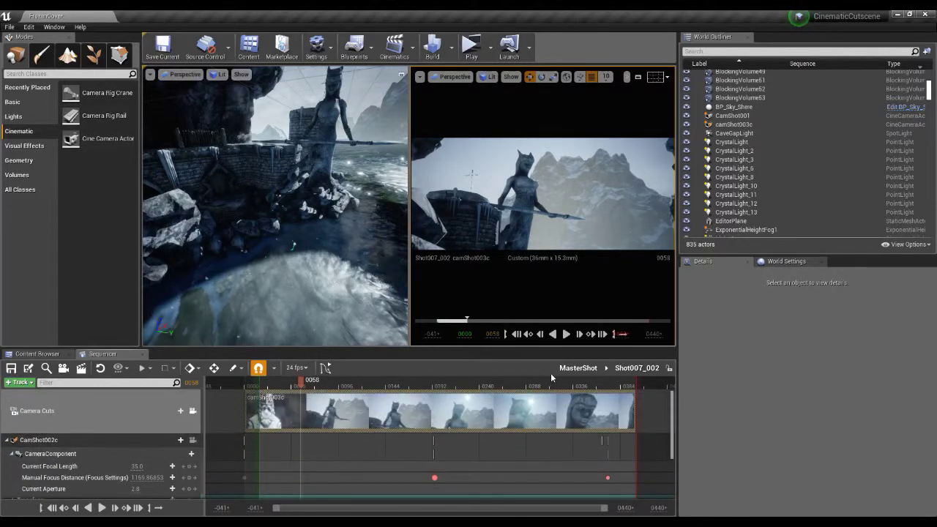
Step: Return to the take's start at frame 0016, step a frame back and forward, and scrub to about frame 0049
{"action": "left_click_drag", "start_coordinate": [302, 382], "coordinate": [262, 381]}
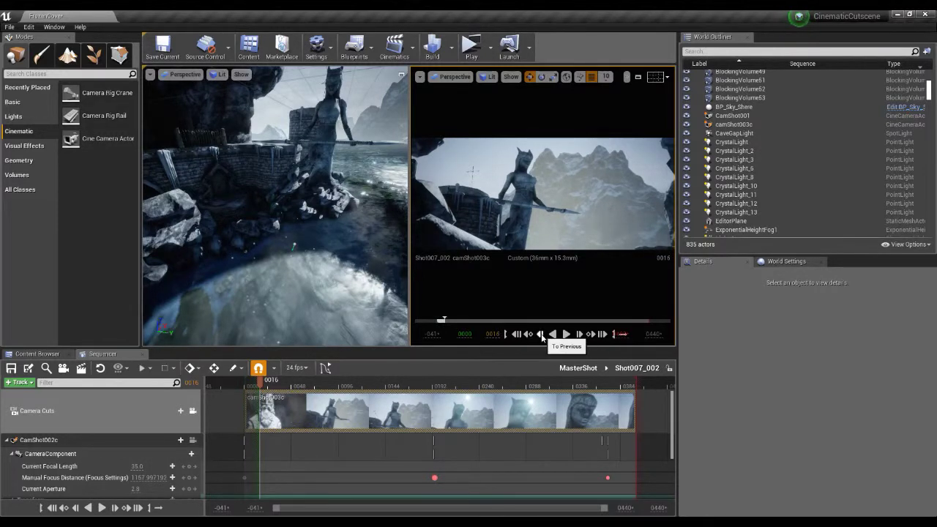
{"action": "left_click", "coordinate": [541, 334]}
{"action": "left_click", "coordinate": [579, 334]}
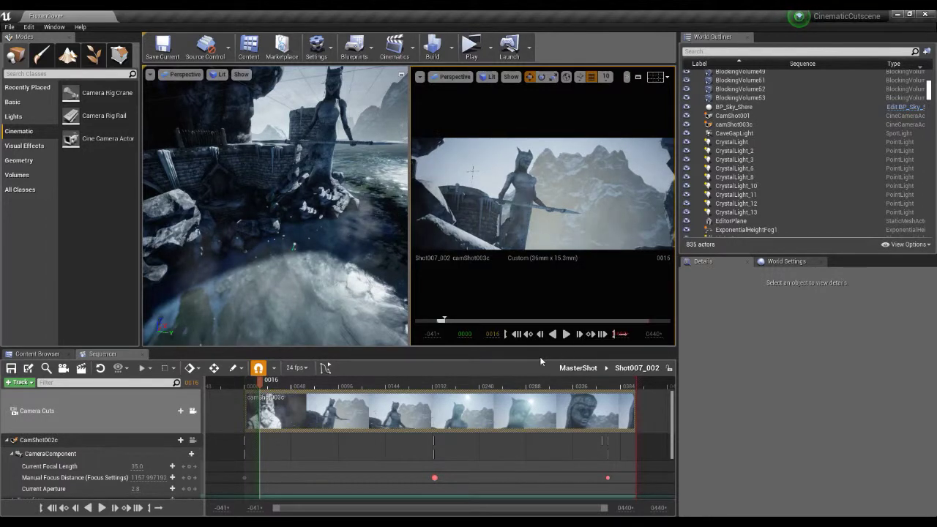
{"action": "left_click", "coordinate": [309, 382]}
{"action": "left_click_drag", "start_coordinate": [309, 382], "coordinate": [294, 386]}
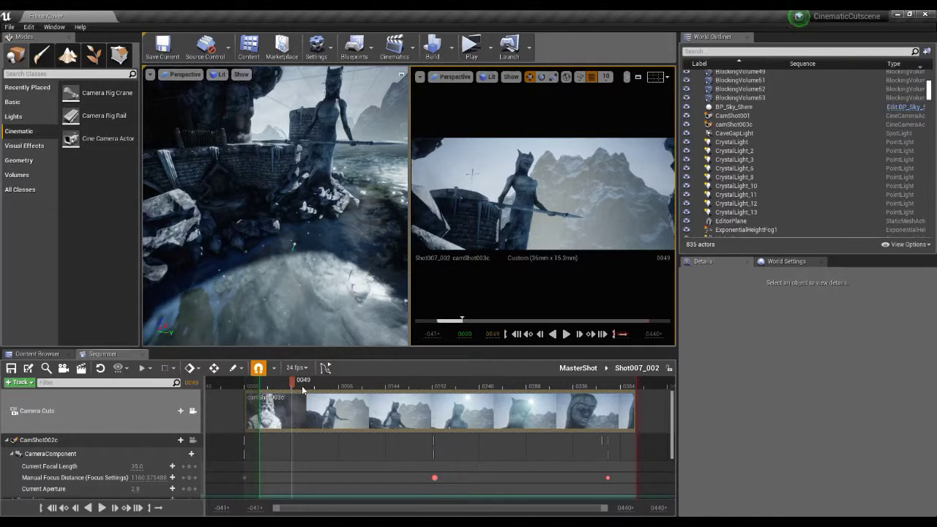
Step: Return to the take's start at frame 0016 and delete the camShot003c camera from Shot007_002
{"action": "key", "text": "Up"}
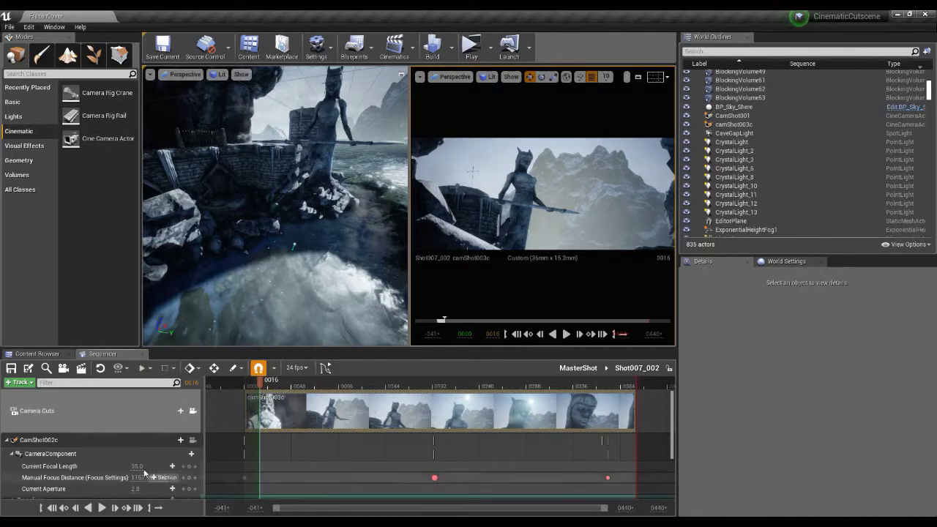
{"action": "left_click", "coordinate": [42, 440]}
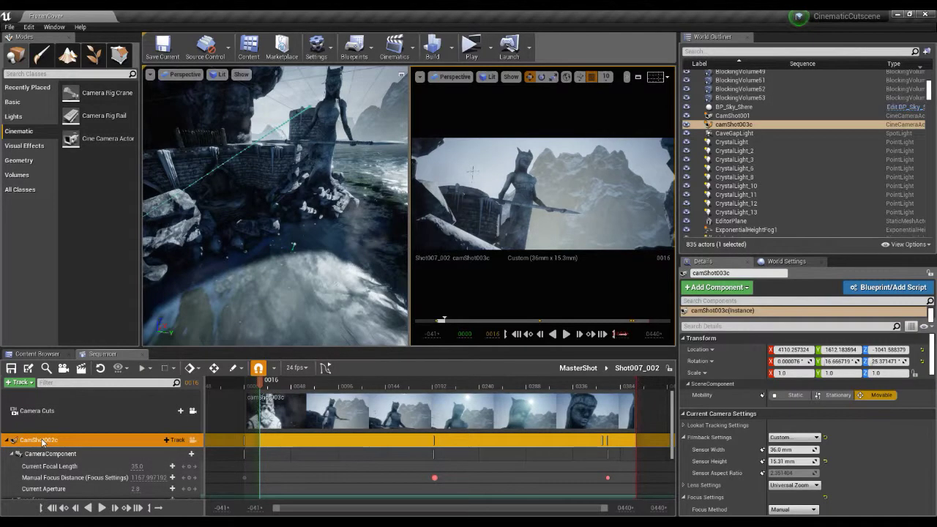
{"action": "key", "text": "Delete"}
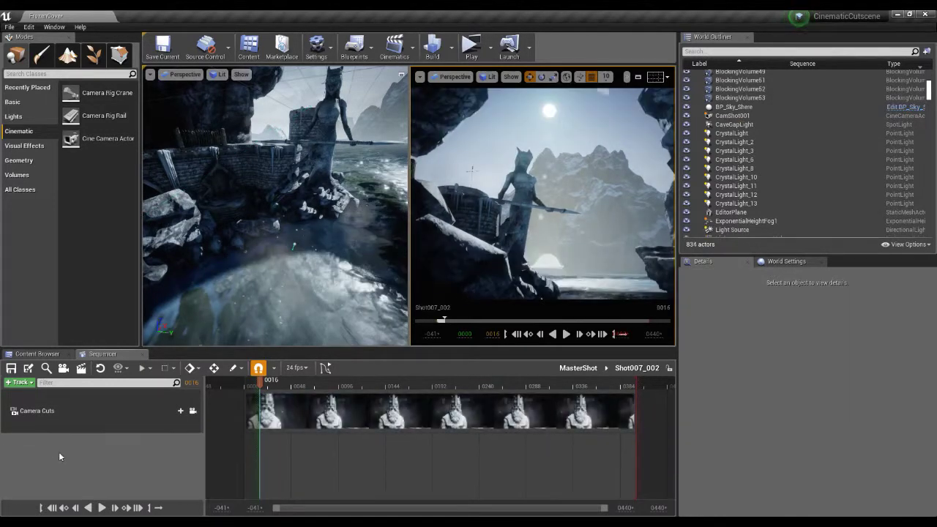
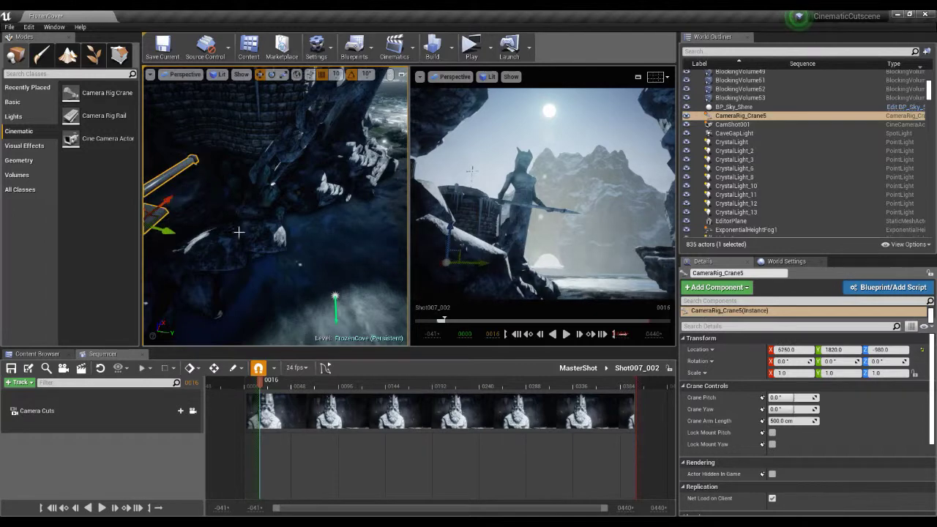
Step: Move the camera crane rig to about X 5930, Y 2510, Z -980 and place a Cine Camera Actor beside it
{"action": "left_click_drag", "start_coordinate": [241, 229], "coordinate": [317, 189], "text": "shift"}
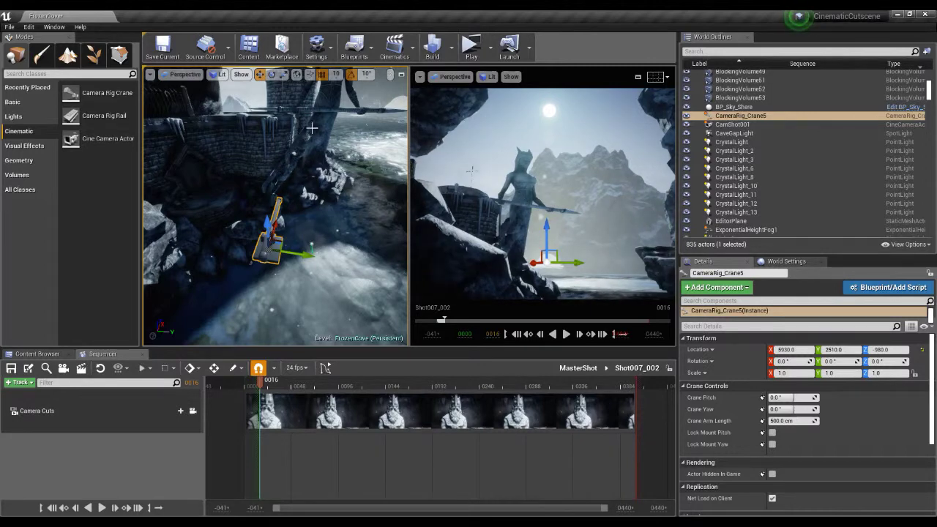
{"action": "right_click_drag", "start_coordinate": [300, 199], "coordinate": [296, 240]}
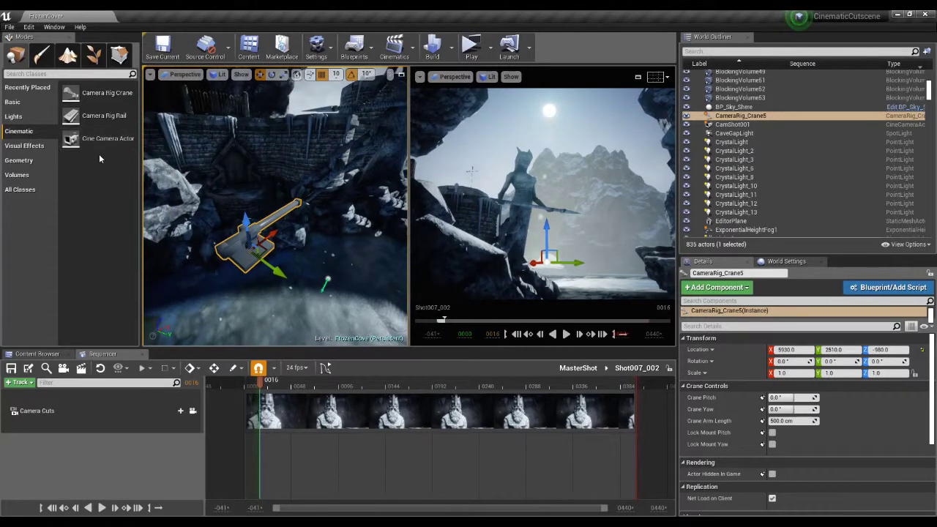
{"action": "left_click_drag", "start_coordinate": [81, 139], "coordinate": [268, 224]}
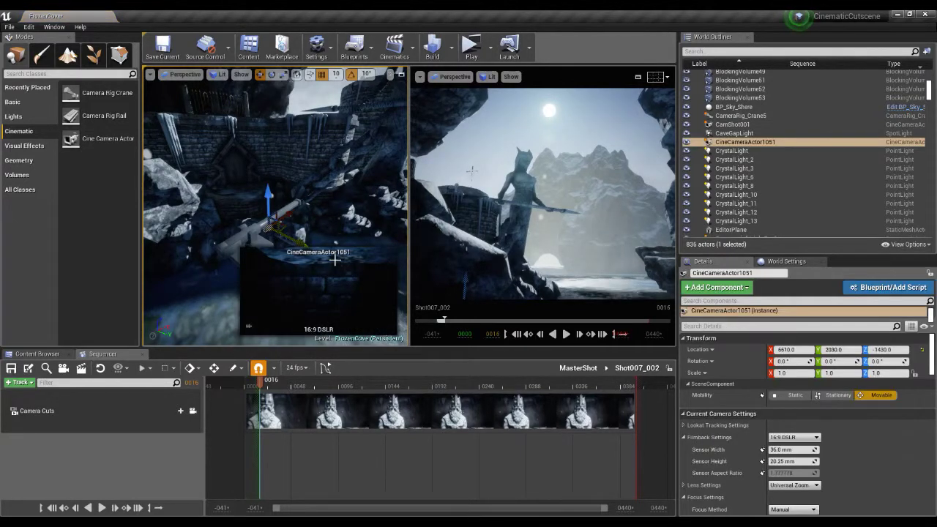
Step: Attach the new cine camera to CameraRig_Crane5 as its child, keeping the camera's name
{"action": "left_click", "coordinate": [738, 145]}
{"action": "left_click_drag", "start_coordinate": [739, 147], "coordinate": [738, 117]}
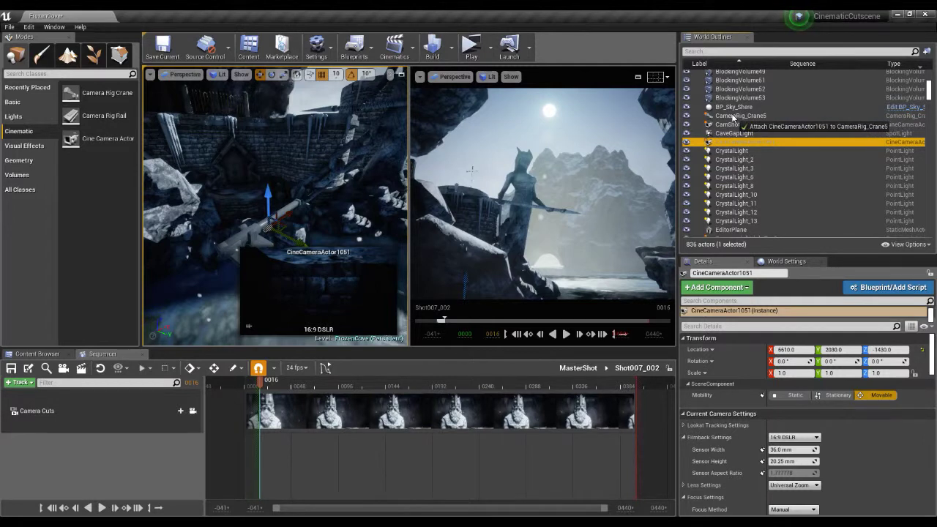
{"action": "left_click_drag", "start_coordinate": [753, 117], "coordinate": [738, 120]}
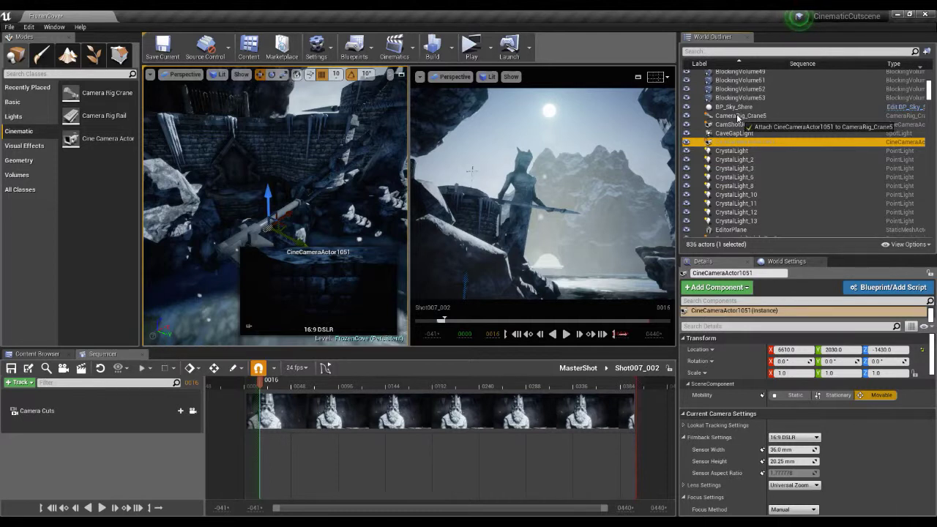
{"action": "left_click_drag", "start_coordinate": [738, 117], "coordinate": [740, 121]}
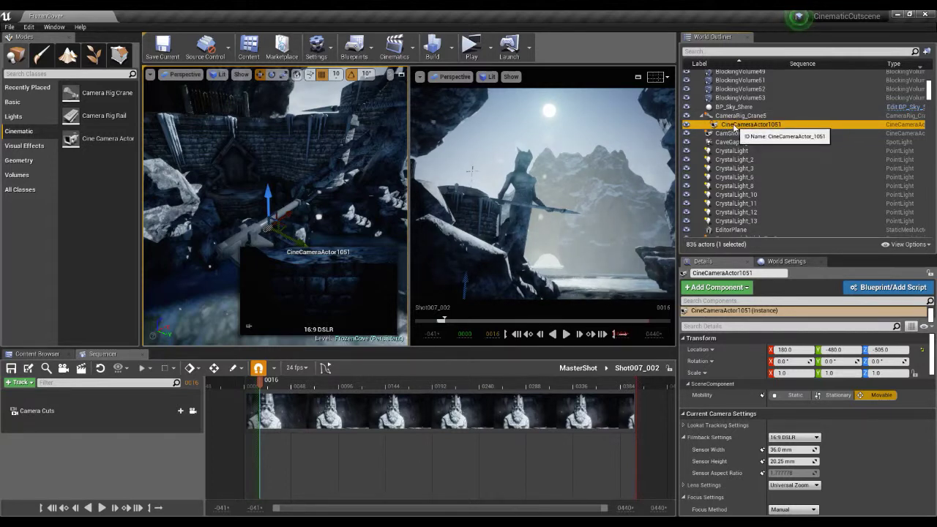
{"action": "left_click", "coordinate": [739, 125]}
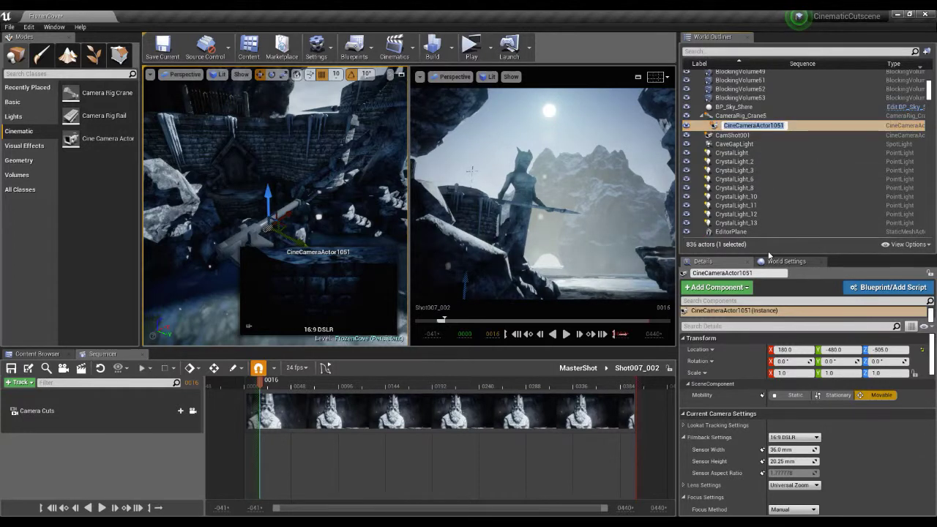
{"action": "key", "text": "Return"}
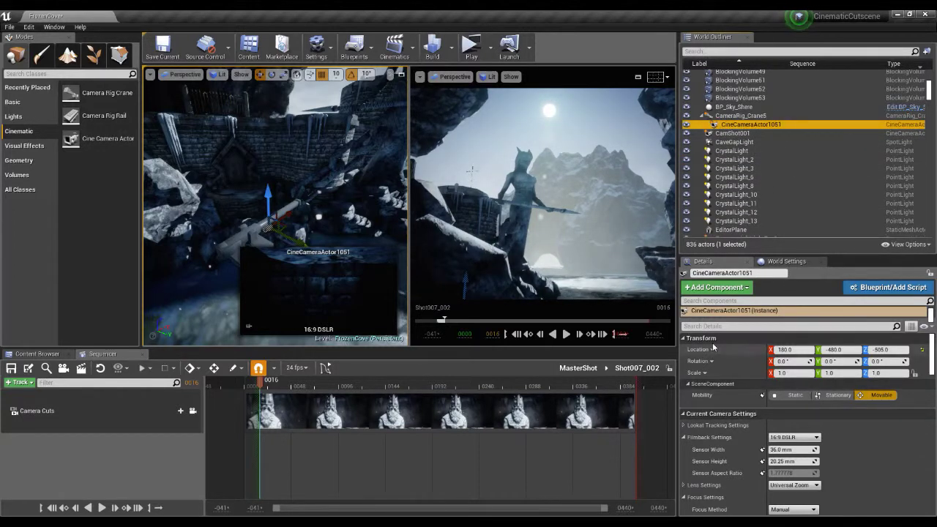
Step: Set the attached cine camera's relative X, Y and Z location to 0 so it sits on the crane's mount
{"action": "left_click", "coordinate": [790, 350]}
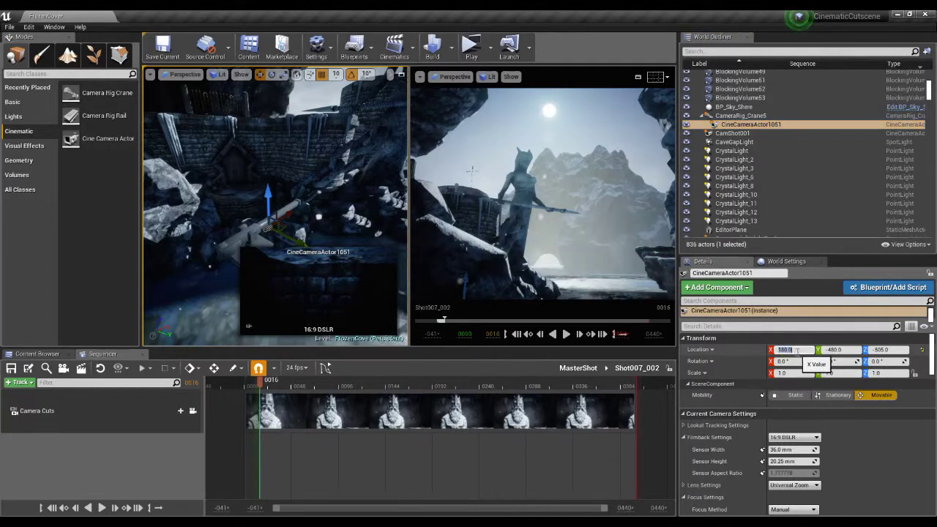
{"action": "type", "text": "0"}
{"action": "key", "text": "Return"}
{"action": "type", "text": "0"}
{"action": "key", "text": "Return"}
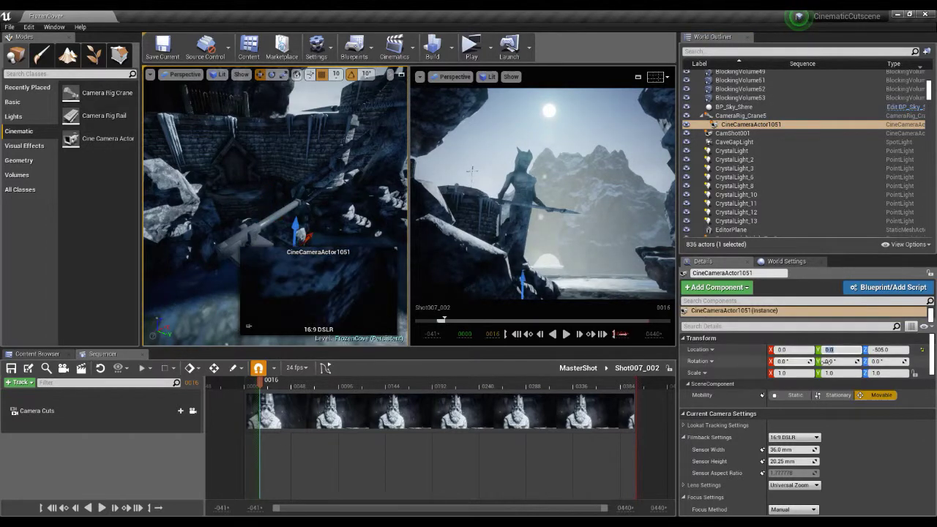
{"action": "left_click", "coordinate": [876, 350]}
{"action": "type", "text": "0"}
{"action": "key", "text": "Return"}
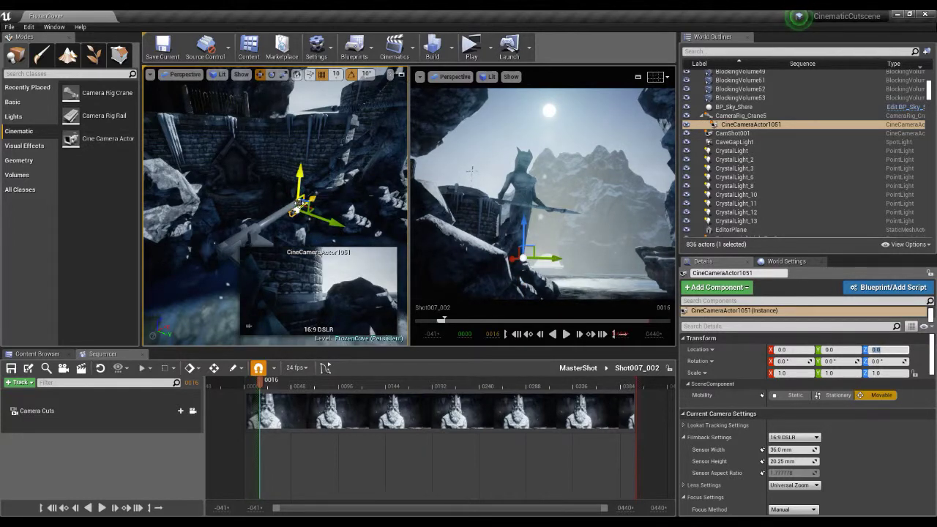
Step: Turn the crane rig's yaw to about 41.1°, try a shorter arm length, and reset the arm length to its default
{"action": "left_click", "coordinate": [282, 218]}
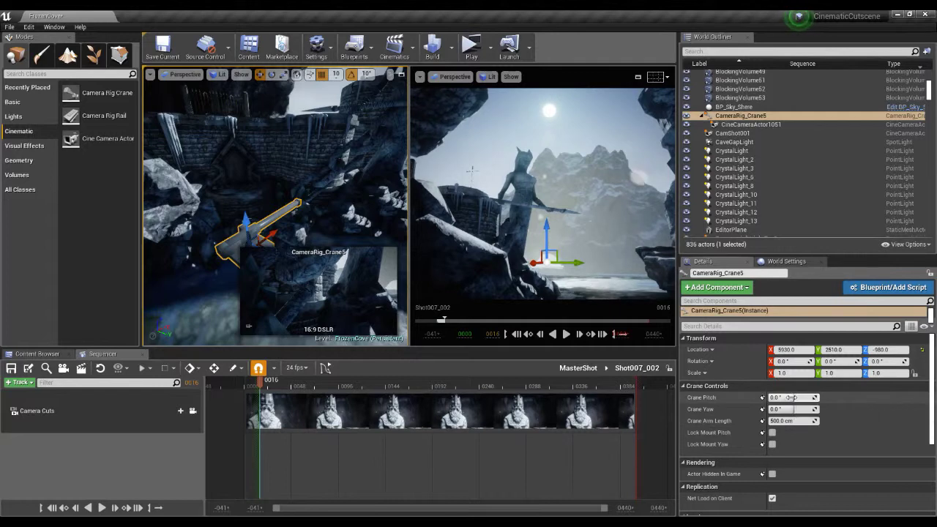
{"action": "mouse_move", "coordinate": [791, 397]}
{"action": "left_mouse_down"}
{"action": "mouse_move", "coordinate": [827, 395]}
{"action": "mouse_move", "coordinate": [791, 397]}
{"action": "mouse_move", "coordinate": [823, 396]}
{"action": "mouse_move", "coordinate": [812, 397]}
{"action": "mouse_move", "coordinate": [825, 406]}
{"action": "mouse_move", "coordinate": [805, 408]}
{"action": "mouse_move", "coordinate": [819, 408]}
{"action": "mouse_move", "coordinate": [783, 409]}
{"action": "mouse_move", "coordinate": [794, 409]}
{"action": "left_mouse_up"}
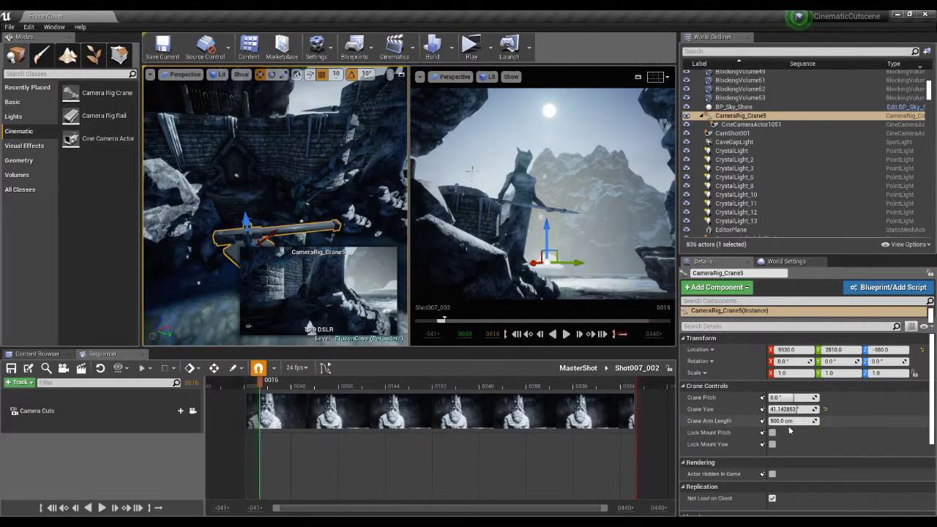
{"action": "mouse_move", "coordinate": [782, 420]}
{"action": "left_mouse_down"}
{"action": "mouse_move", "coordinate": [820, 421]}
{"action": "mouse_move", "coordinate": [789, 421]}
{"action": "left_mouse_up"}
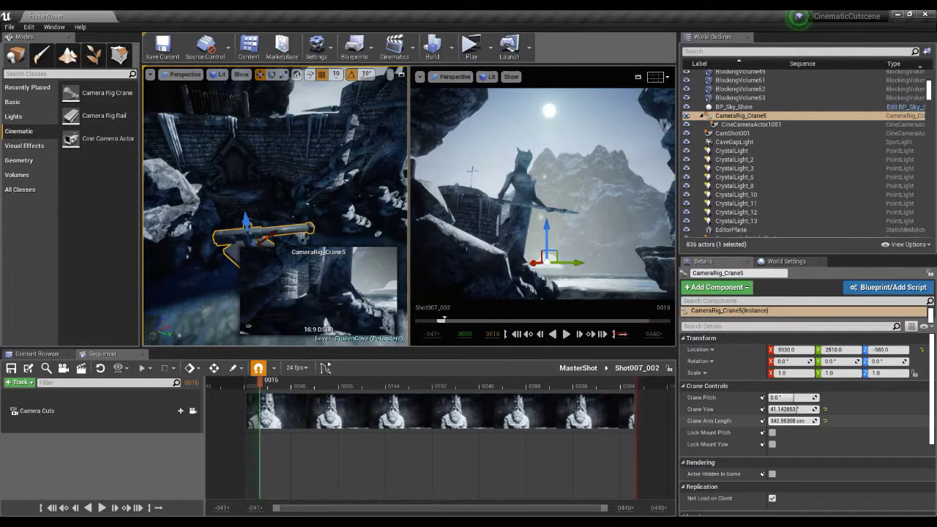
{"action": "left_click", "coordinate": [825, 421]}
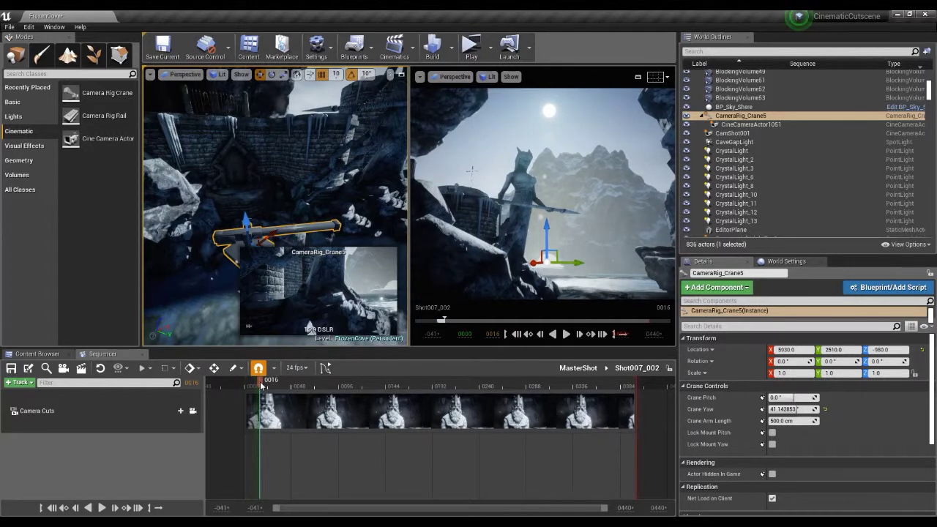
Step: Reselect the crane rig in the level and add it to the Shot007_002 sequence as an actor track
{"action": "left_click", "coordinate": [266, 417]}
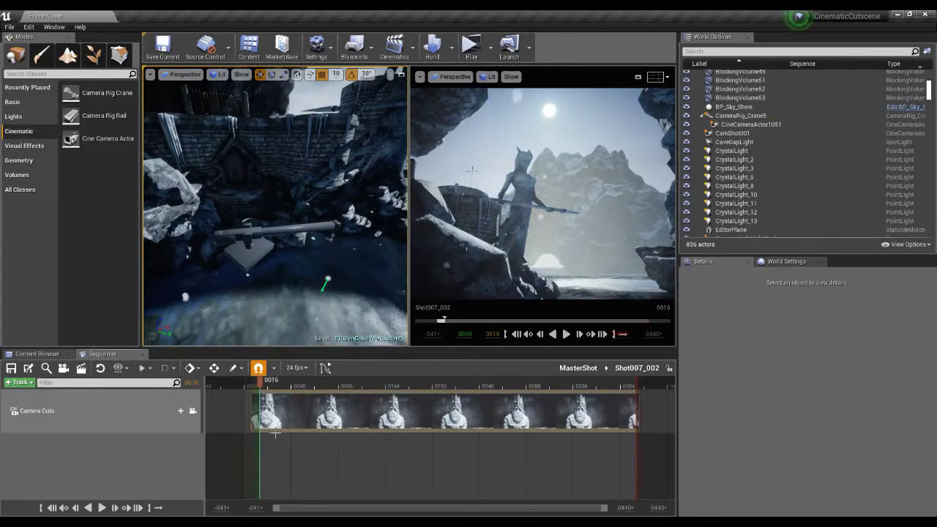
{"action": "left_click", "coordinate": [265, 259]}
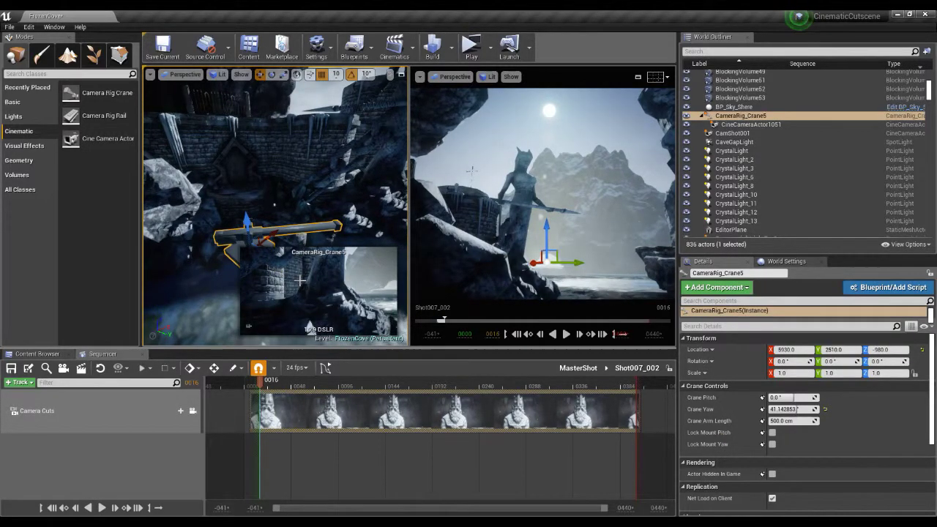
{"action": "key", "text": "ctrl+z"}
{"action": "key", "text": "ctrl+z"}
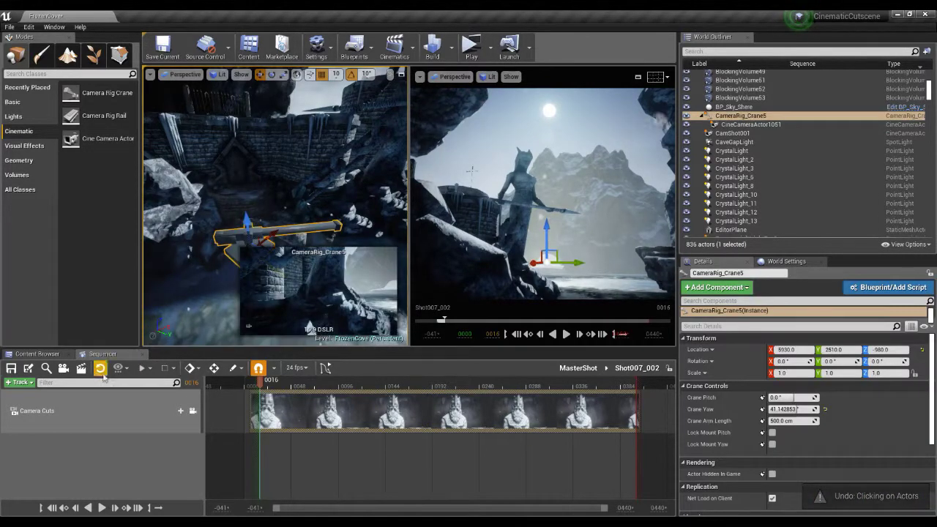
{"action": "left_click", "coordinate": [16, 383]}
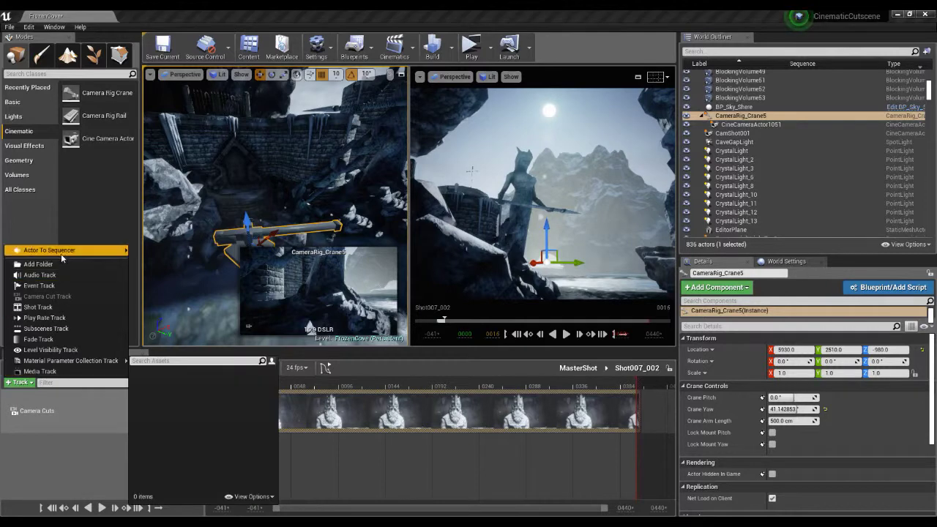
{"action": "mouse_move", "coordinate": [58, 250]}
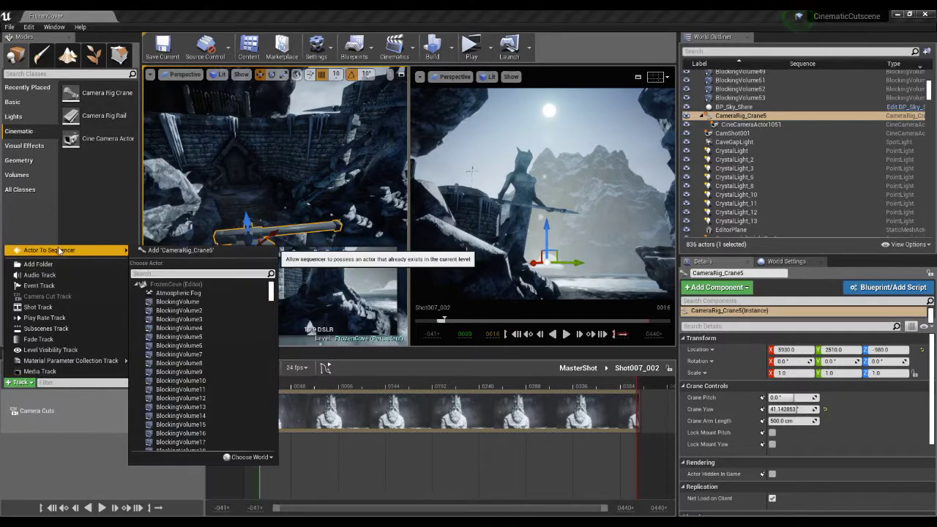
{"action": "left_click", "coordinate": [180, 251]}
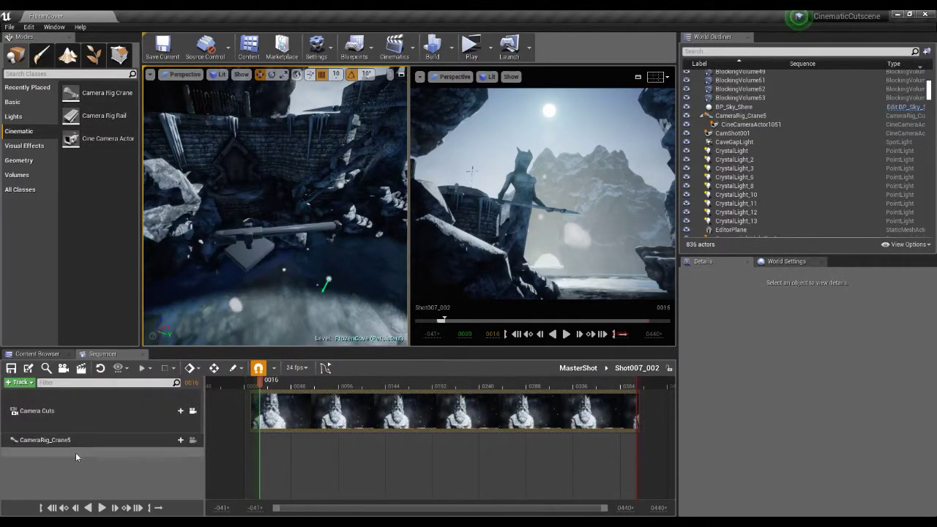
Step: Select the cine camera on the crane's arm and add it to the Shot007_002 sequence as an actor track
{"action": "left_click", "coordinate": [331, 238]}
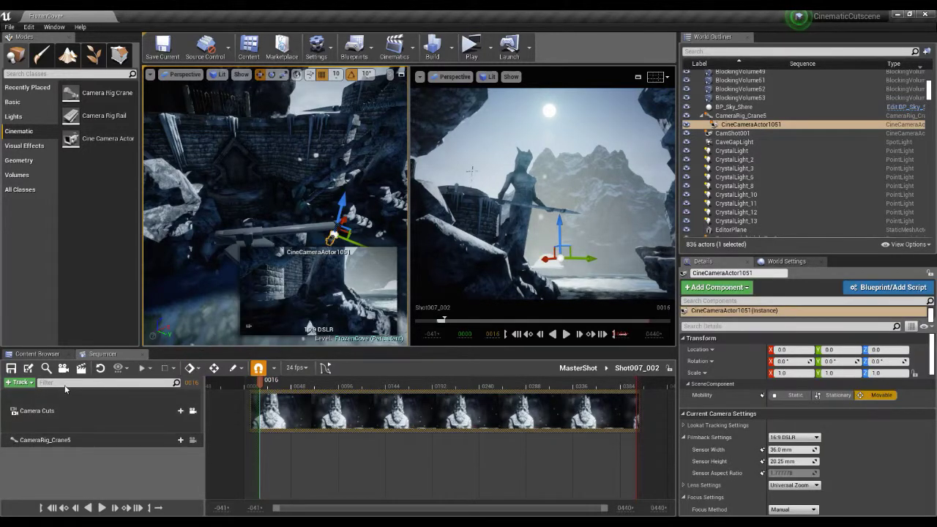
{"action": "left_click", "coordinate": [17, 383]}
{"action": "mouse_move", "coordinate": [78, 250]}
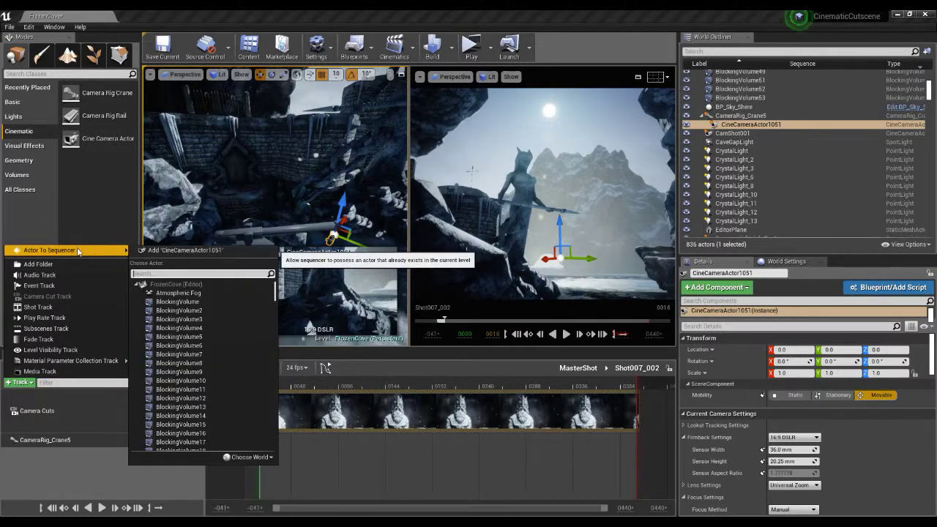
{"action": "left_click", "coordinate": [176, 251]}
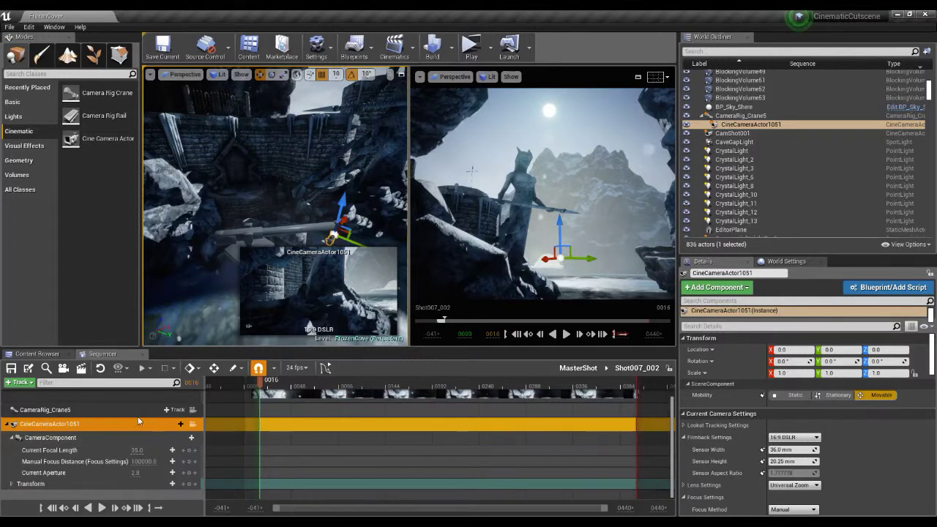
Step: Pilot the crane rig in the perspective viewport and lock the cinematic preview viewport to CineCameraActor1051
{"action": "left_click", "coordinate": [95, 411]}
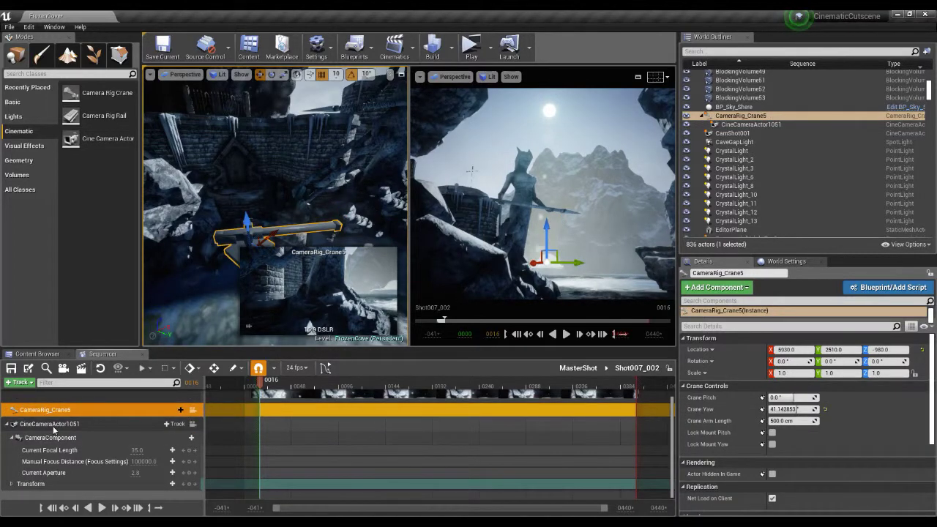
{"action": "left_click", "coordinate": [193, 410]}
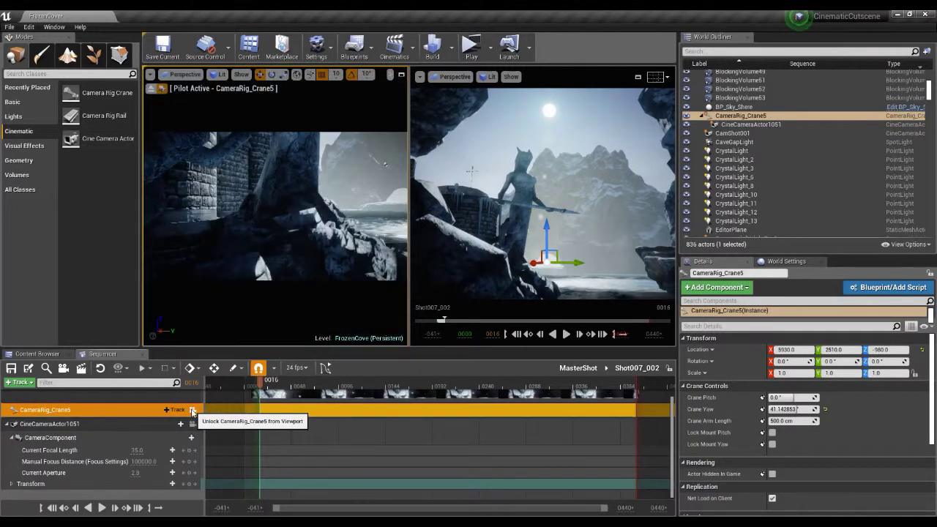
{"action": "left_click", "coordinate": [442, 256]}
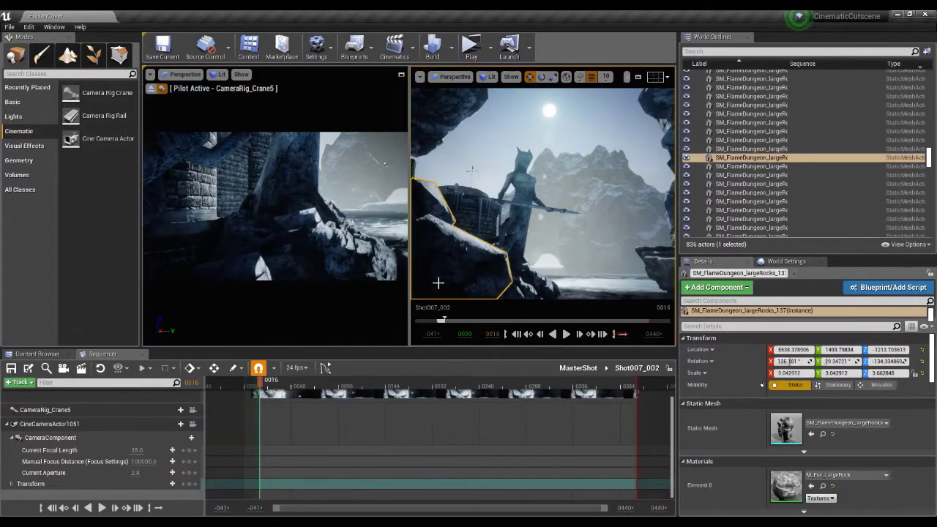
{"action": "left_click", "coordinate": [192, 410]}
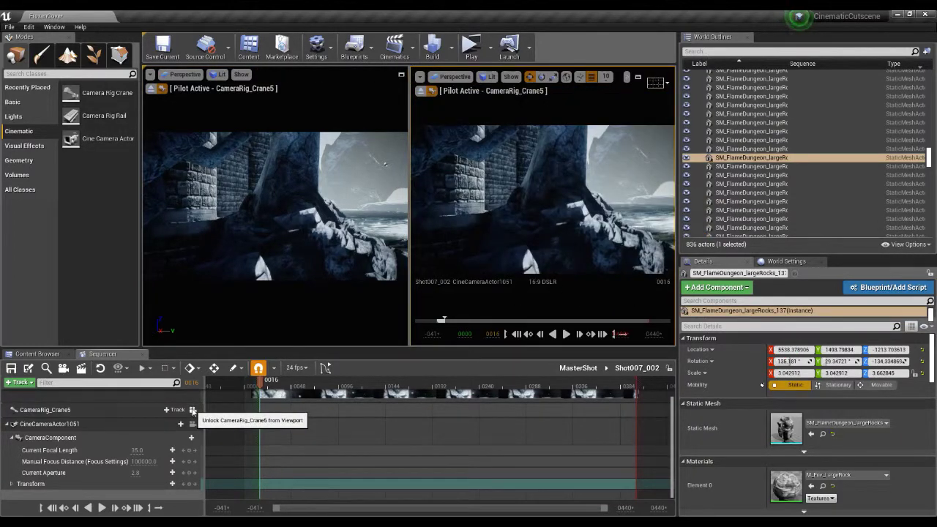
{"action": "left_click", "coordinate": [193, 424]}
{"action": "left_click", "coordinate": [192, 410]}
{"action": "left_click", "coordinate": [192, 425]}
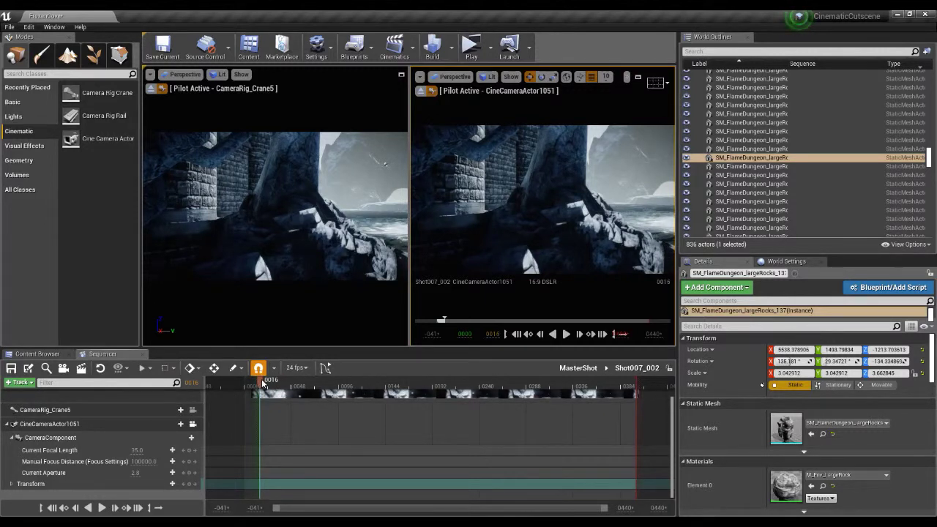
Step: Bind the Camera Cuts track at frame 0016 to this sequence's CineCameraActor1051
{"action": "scroll", "coordinate": [356, 418], "scroll_direction": "up", "scroll_amount": 2}
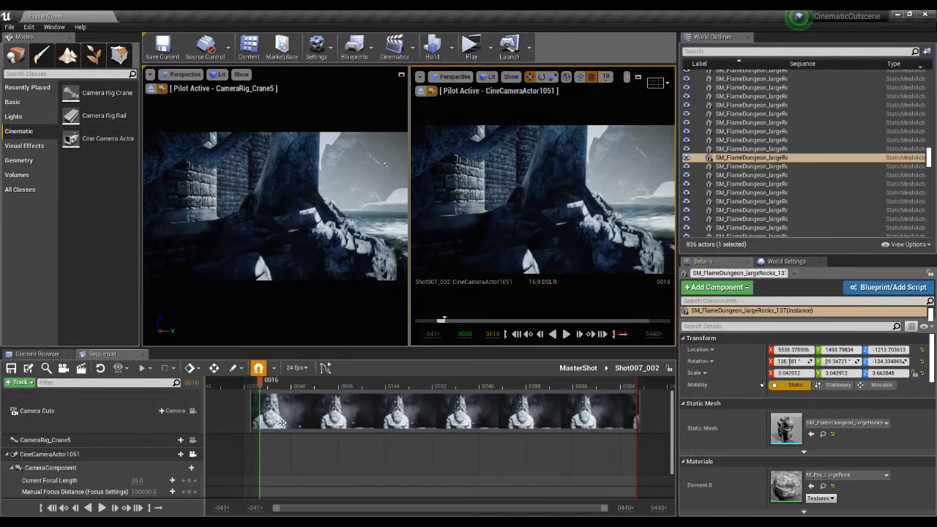
{"action": "left_click", "coordinate": [173, 412]}
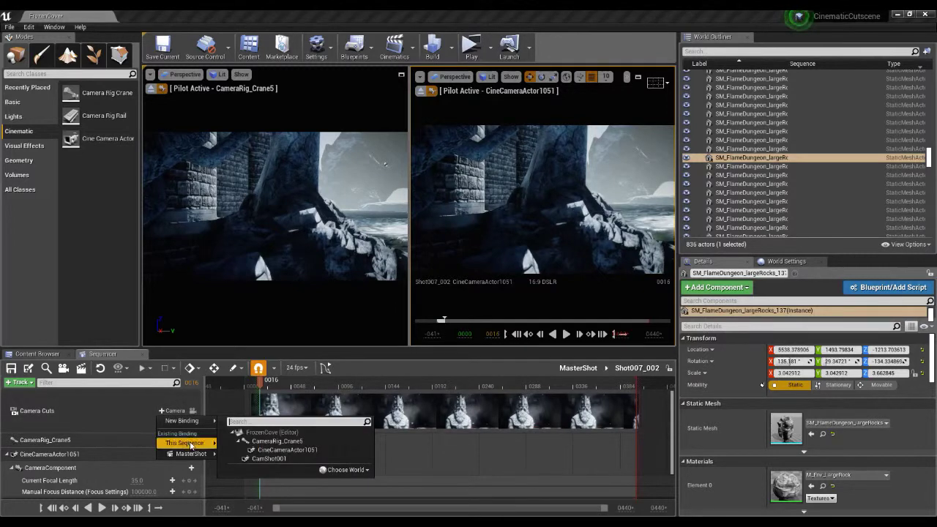
{"action": "mouse_move", "coordinate": [192, 445]}
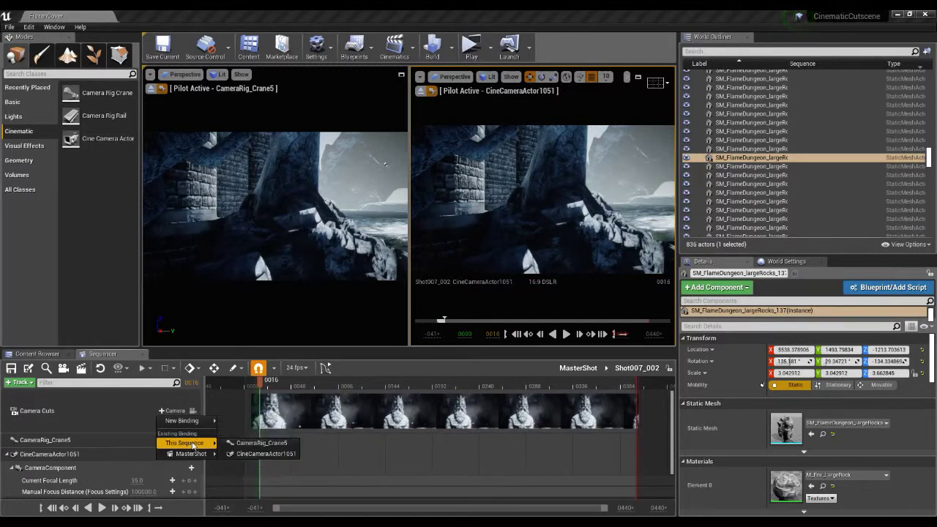
{"action": "left_click", "coordinate": [260, 454]}
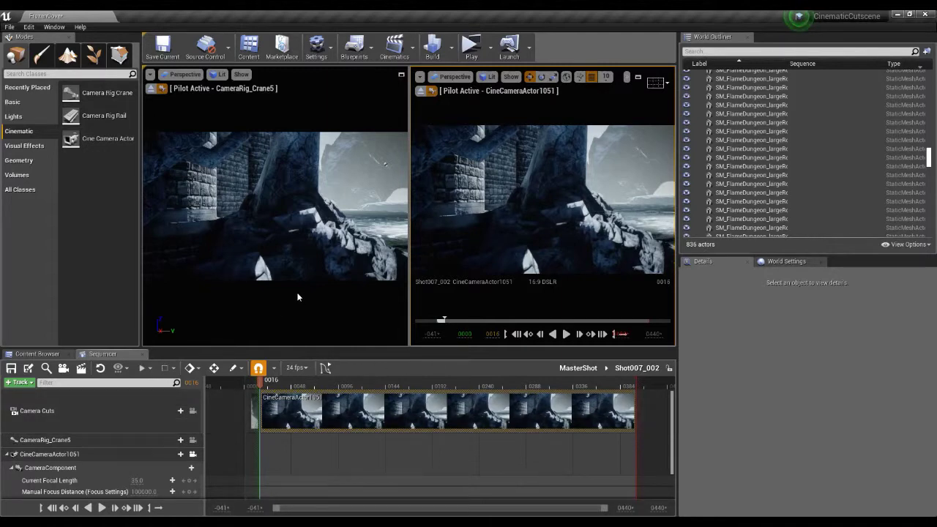
Step: Move the piloted crane rig out over the water and try a crane pitch of about 75.4°
{"action": "left_click", "coordinate": [66, 440]}
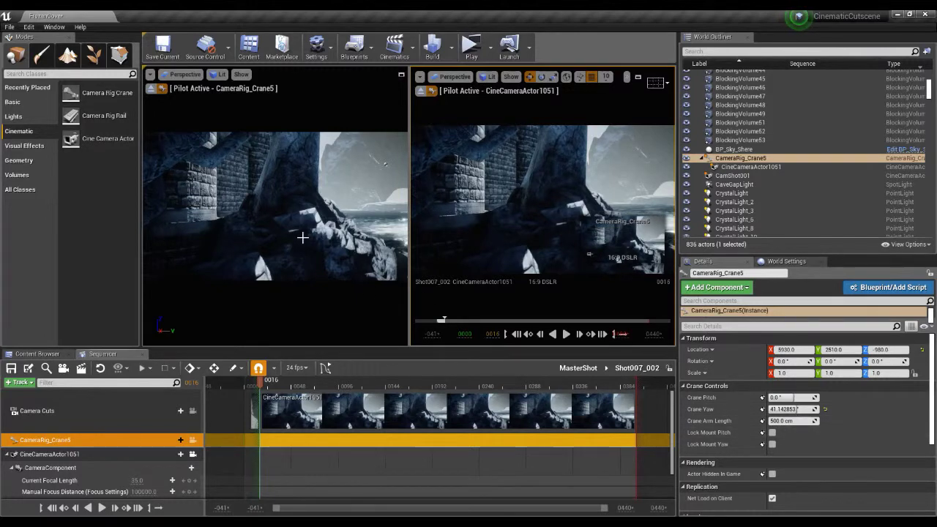
{"action": "scroll", "coordinate": [302, 237], "scroll_direction": "up", "scroll_amount": 5}
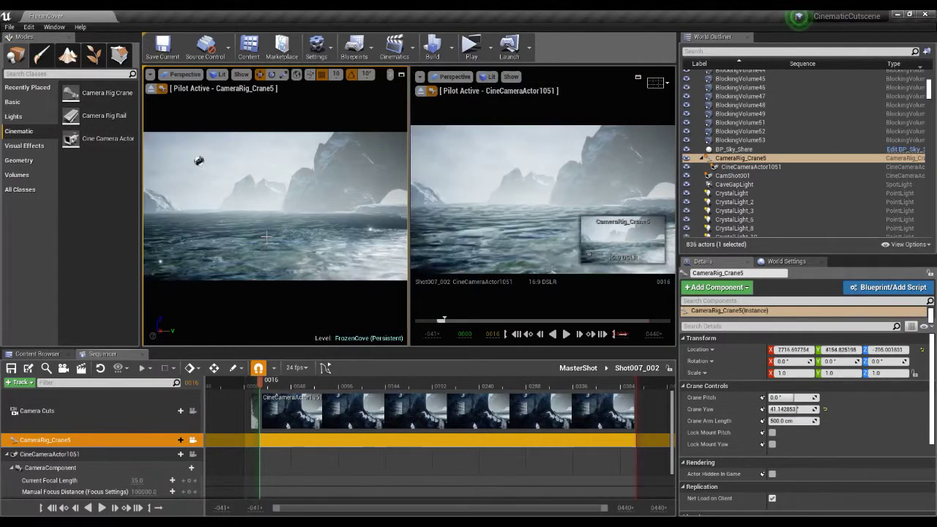
{"action": "key", "text": "ctrl+z"}
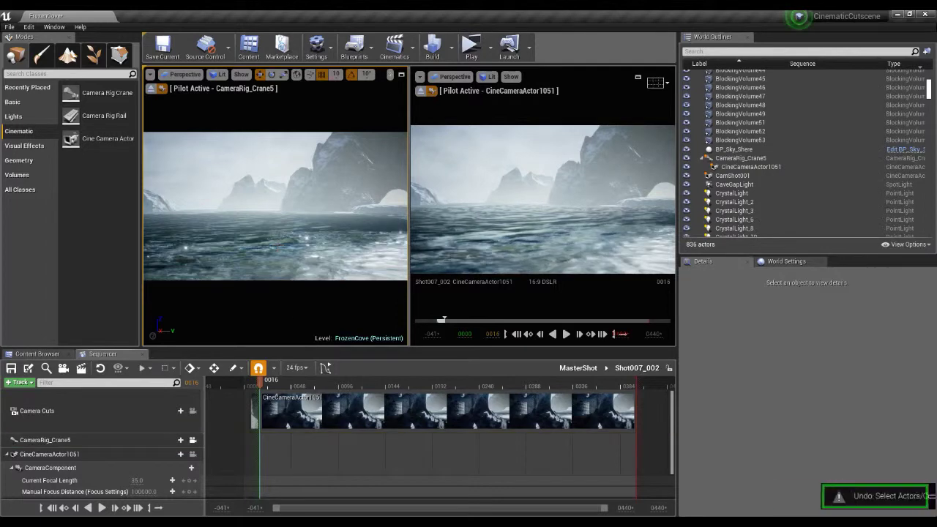
{"action": "key", "text": "ctrl+y"}
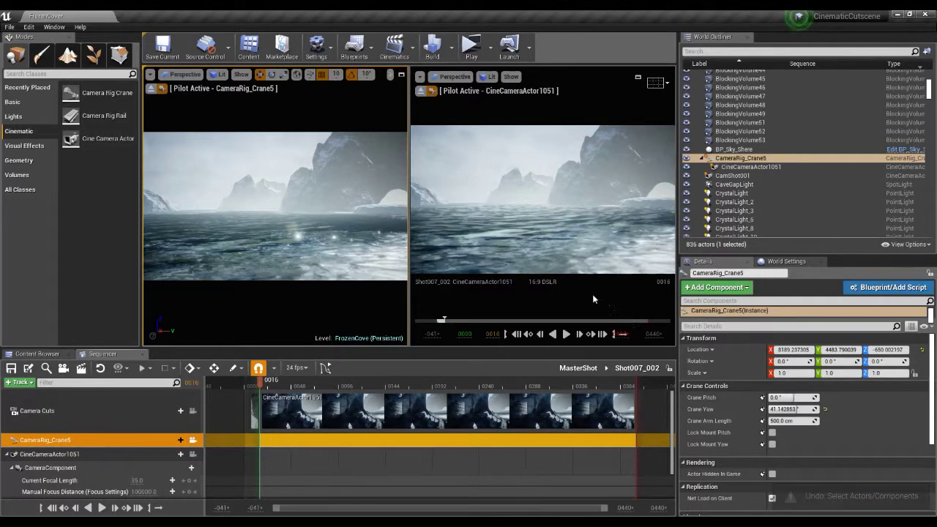
{"action": "left_click", "coordinate": [556, 253]}
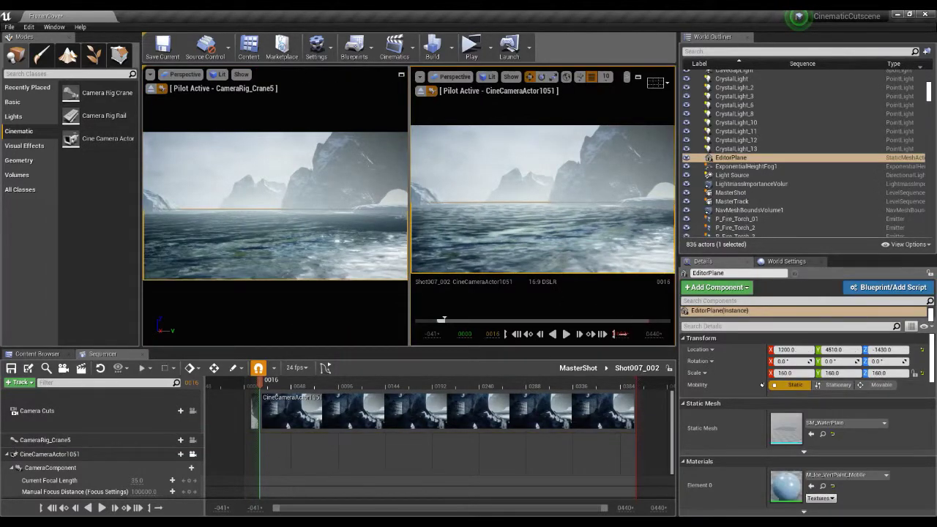
{"action": "left_click", "coordinate": [60, 440]}
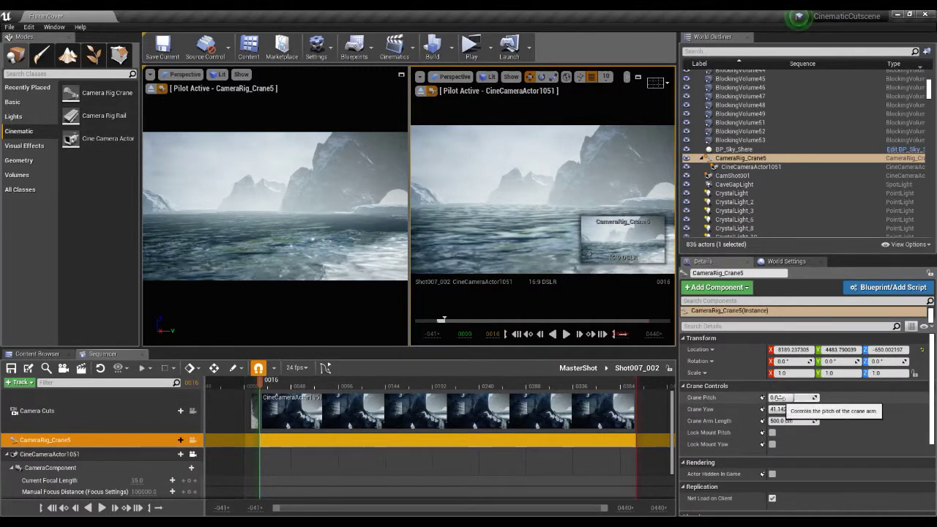
{"action": "mouse_move", "coordinate": [791, 398]}
{"action": "left_mouse_down"}
{"action": "mouse_move", "coordinate": [804, 398]}
{"action": "mouse_move", "coordinate": [796, 399]}
{"action": "left_mouse_up"}
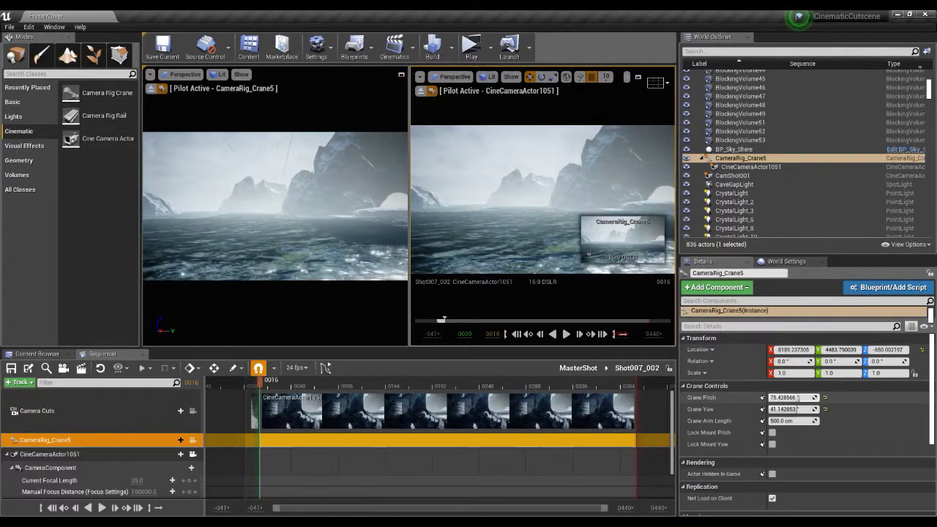
Step: Undo the crane pitch change, the camera cut and the crane and cine camera tracks added to Shot007_002
{"action": "key", "text": "ctrl+z"}
{"action": "key", "text": "ctrl+z"}
{"action": "key", "text": "ctrl+z"}
{"action": "key", "text": "ctrl+z"}
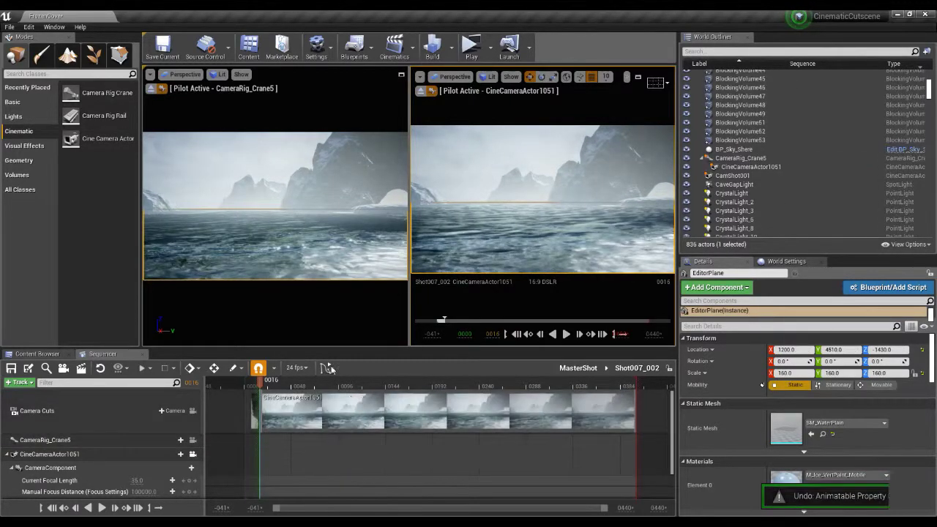
{"action": "key", "text": "ctrl+z"}
{"action": "key", "text": "ctrl+z"}
{"action": "key", "text": "ctrl+z"}
{"action": "key", "text": "ctrl+z"}
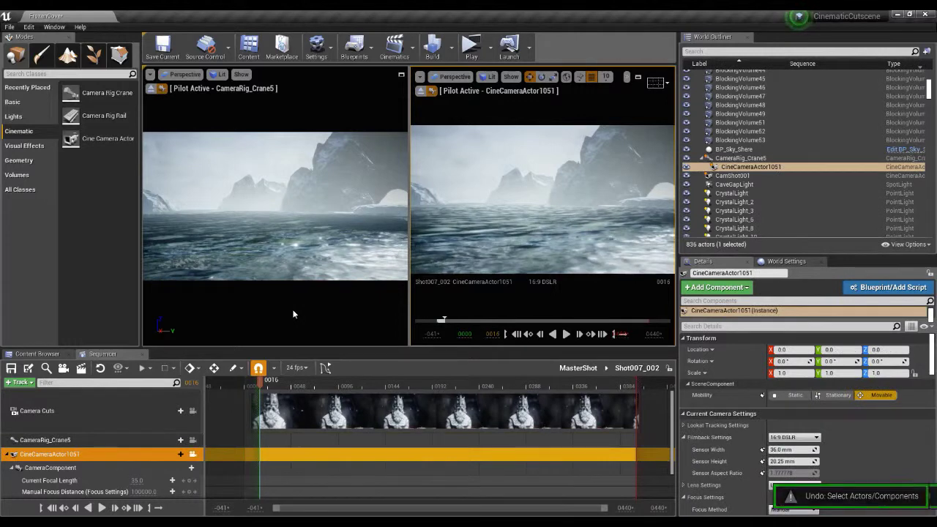
{"action": "key", "text": "ctrl+z"}
{"action": "key", "text": "ctrl+z"}
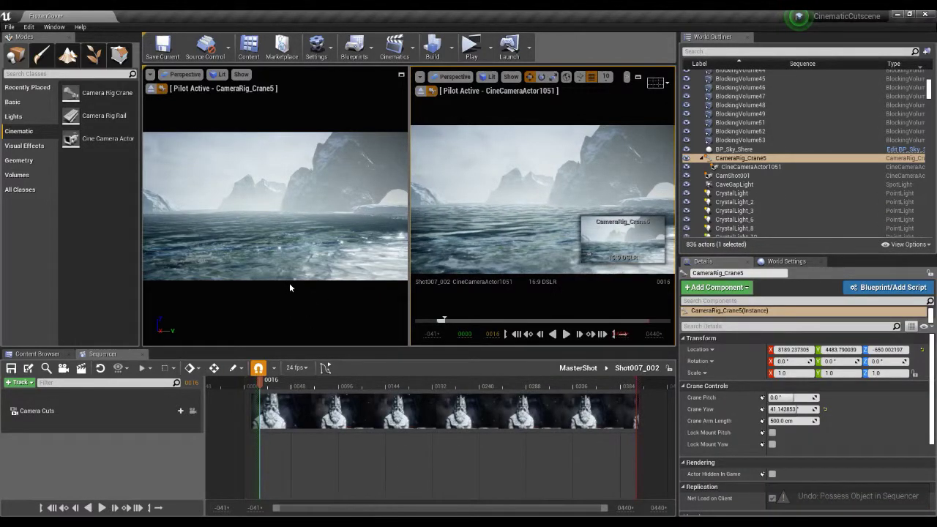
Step: Stop piloting the crane rig and move it back beside the castle rocks, to about X 5929, Y 2464, Z -980
{"action": "left_click", "coordinate": [162, 88]}
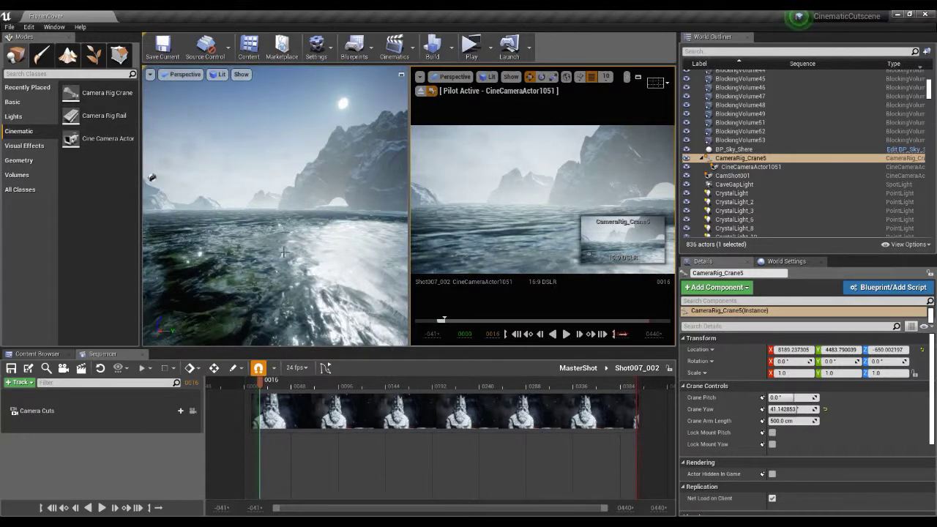
{"action": "key", "text": "f"}
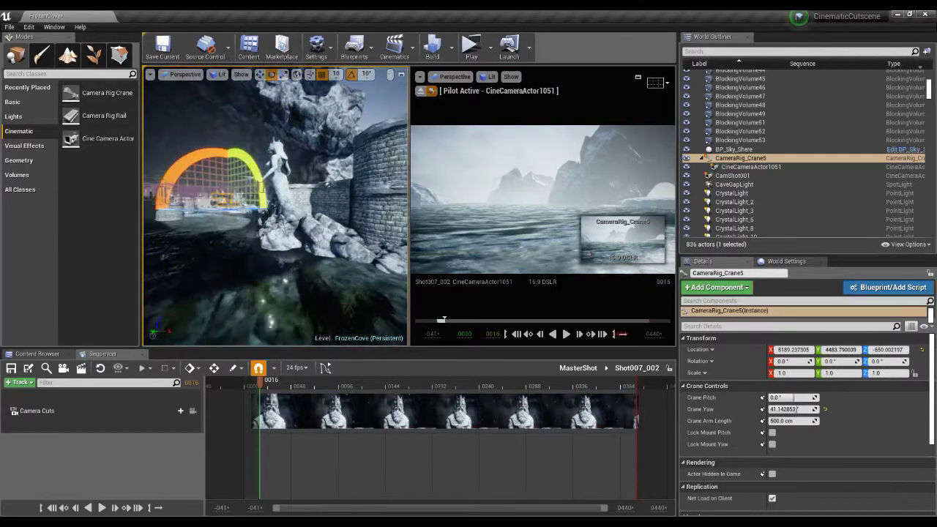
{"action": "left_click_drag", "start_coordinate": [303, 239], "coordinate": [347, 216], "text": "alt"}
{"action": "left_click_drag", "start_coordinate": [338, 157], "coordinate": [191, 267], "text": "alt"}
{"action": "key", "text": "ctrl+z"}
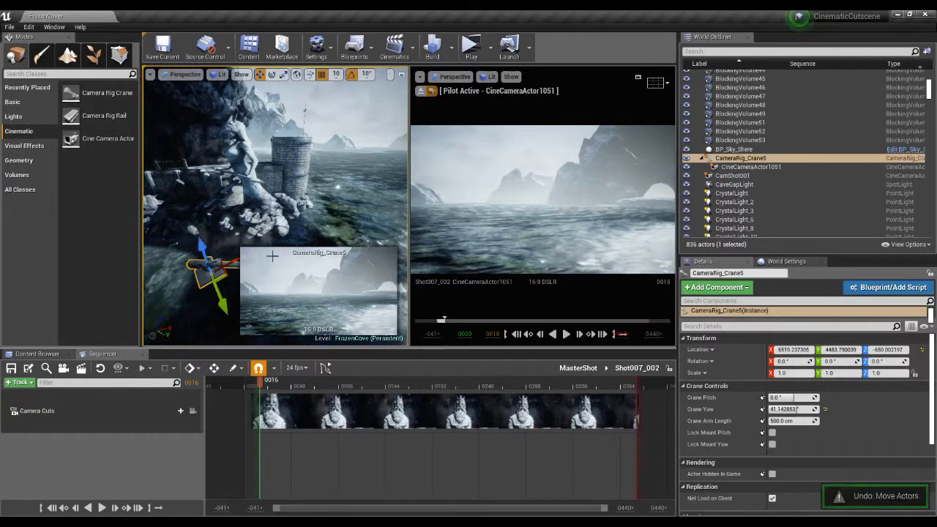
{"action": "left_click_drag", "start_coordinate": [233, 232], "coordinate": [208, 199], "text": "ctrl"}
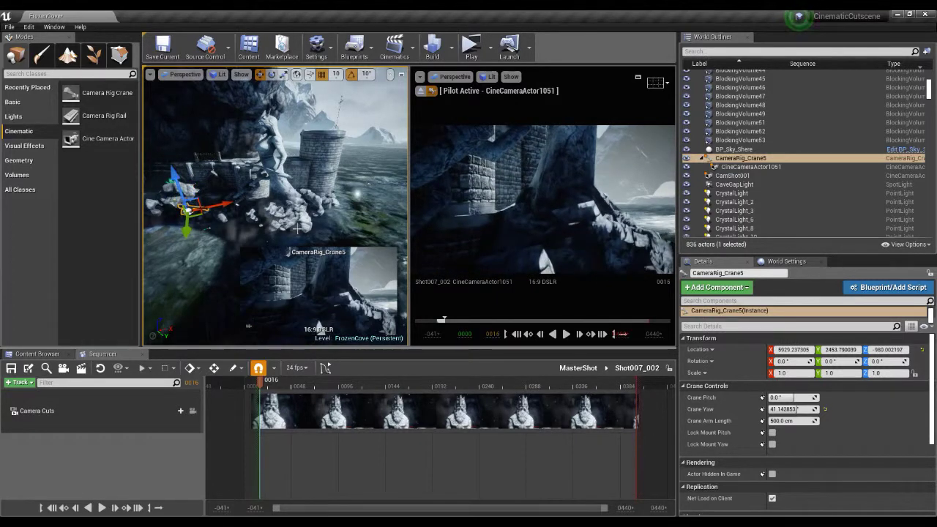
Step: Add the selected CameraRig_Crane5 to the Shot007_002 sequence as an actor track
{"action": "right_click_drag", "start_coordinate": [208, 199], "coordinate": [231, 200]}
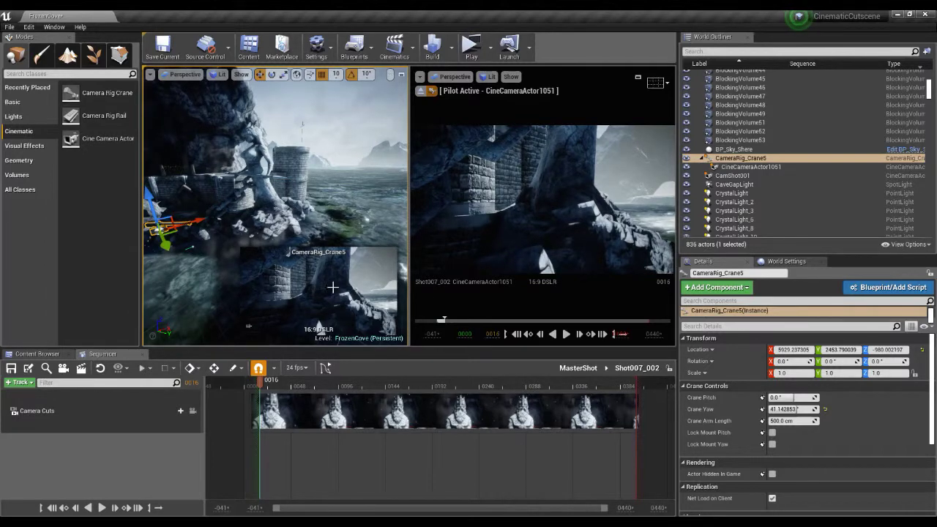
{"action": "key", "text": "f"}
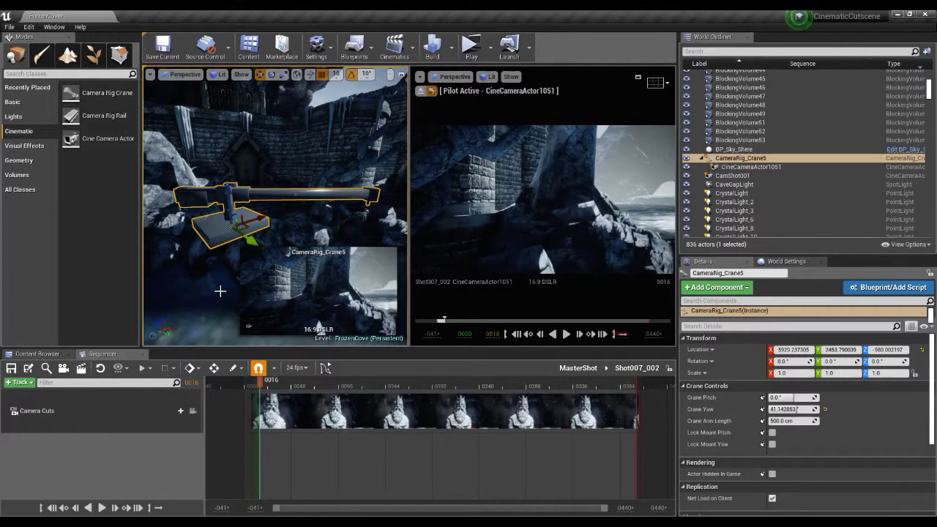
{"action": "left_click_drag", "start_coordinate": [220, 291], "coordinate": [209, 291], "text": "alt"}
{"action": "left_click_drag", "start_coordinate": [344, 236], "coordinate": [319, 168], "text": "alt"}
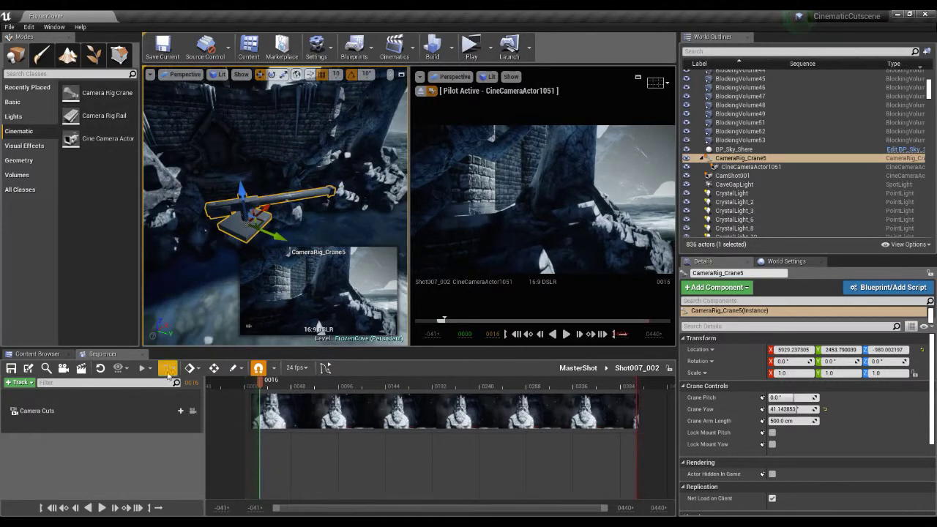
{"action": "left_click", "coordinate": [19, 382]}
{"action": "mouse_move", "coordinate": [74, 253]}
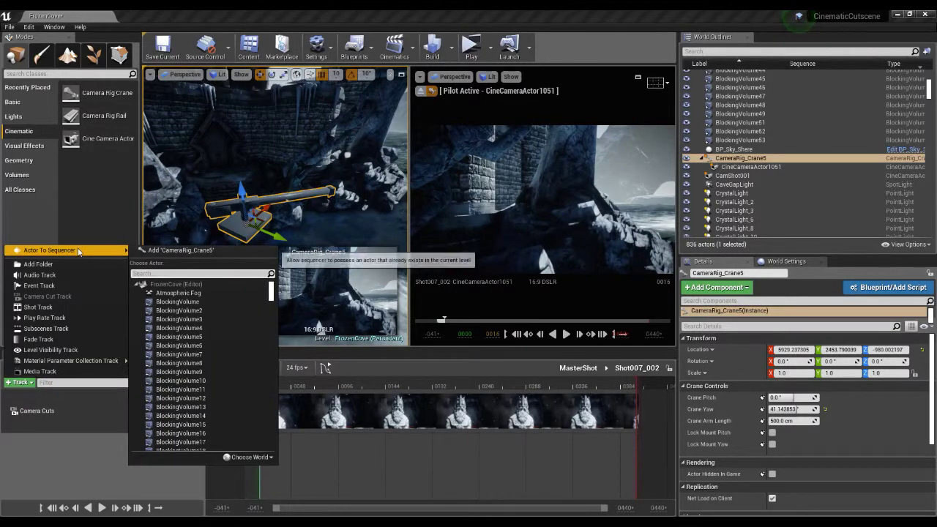
{"action": "left_click", "coordinate": [174, 258]}
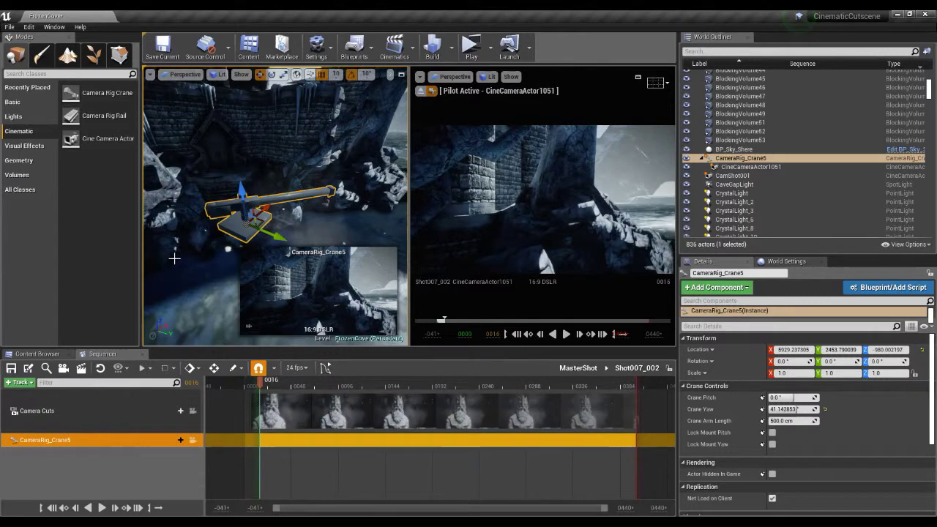
Step: Select CineCameraActor1051 on the crane's arm and add it to the Shot007_002 sequence as an actor track
{"action": "left_click", "coordinate": [325, 202]}
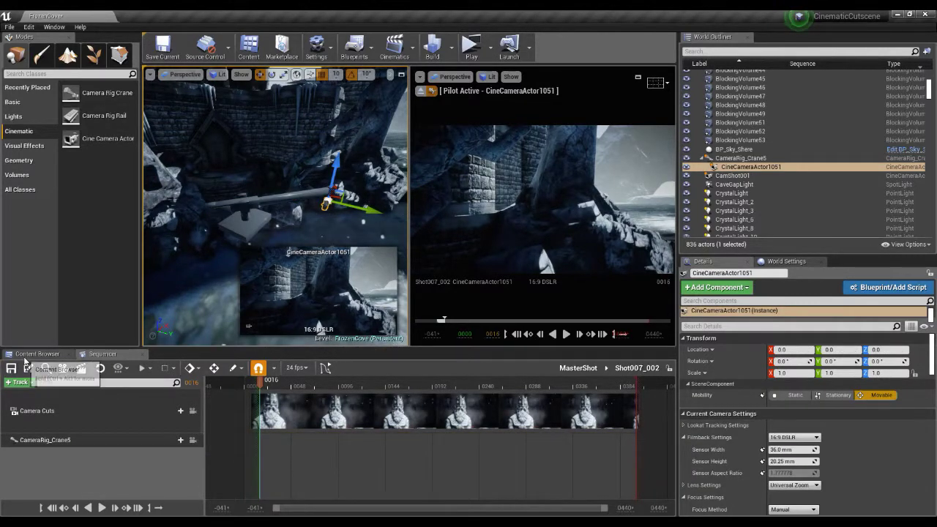
{"action": "left_click", "coordinate": [20, 382]}
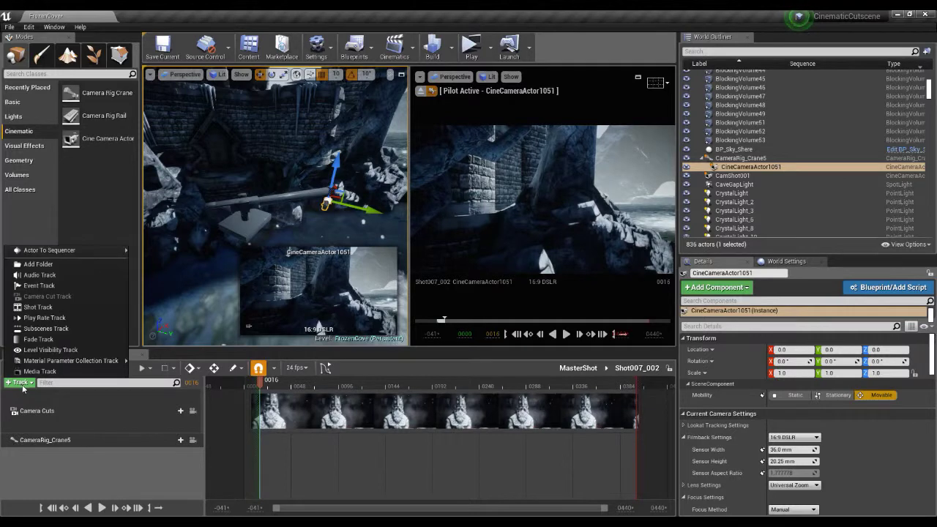
{"action": "mouse_move", "coordinate": [120, 251]}
{"action": "left_click", "coordinate": [220, 250]}
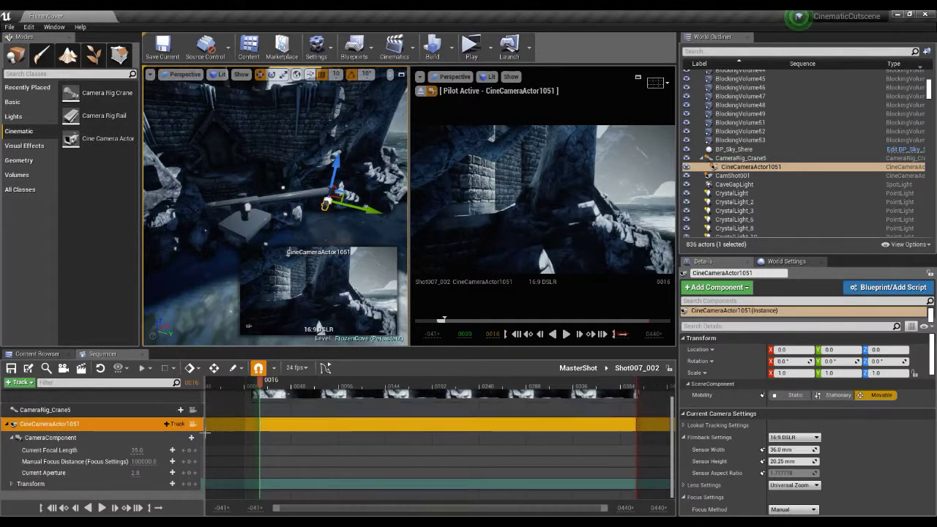
Step: Assign this sequence's CineCameraActor1051 to the Camera Cuts track from frame 0016 and lock the preview viewport to the camera cuts
{"action": "scroll", "coordinate": [166, 422], "scroll_direction": "up", "scroll_amount": 1}
{"action": "left_click", "coordinate": [173, 410]}
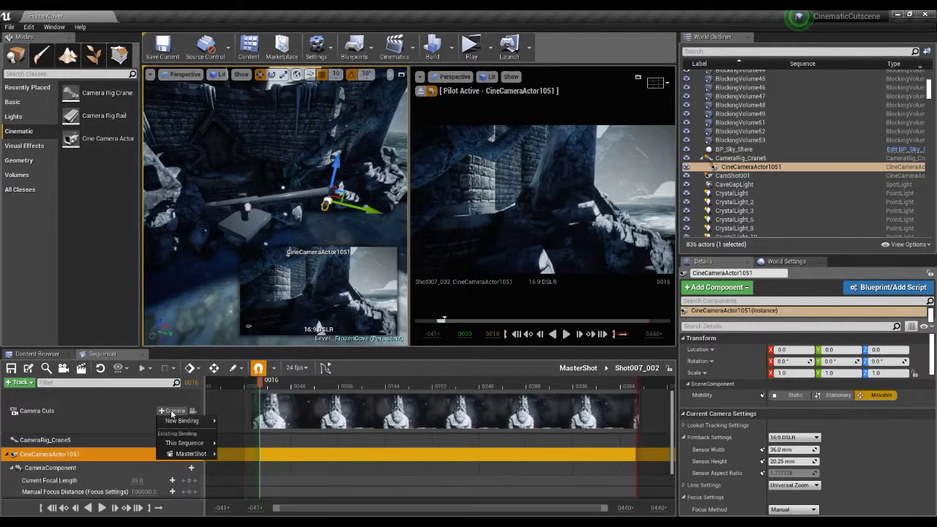
{"action": "mouse_move", "coordinate": [188, 443]}
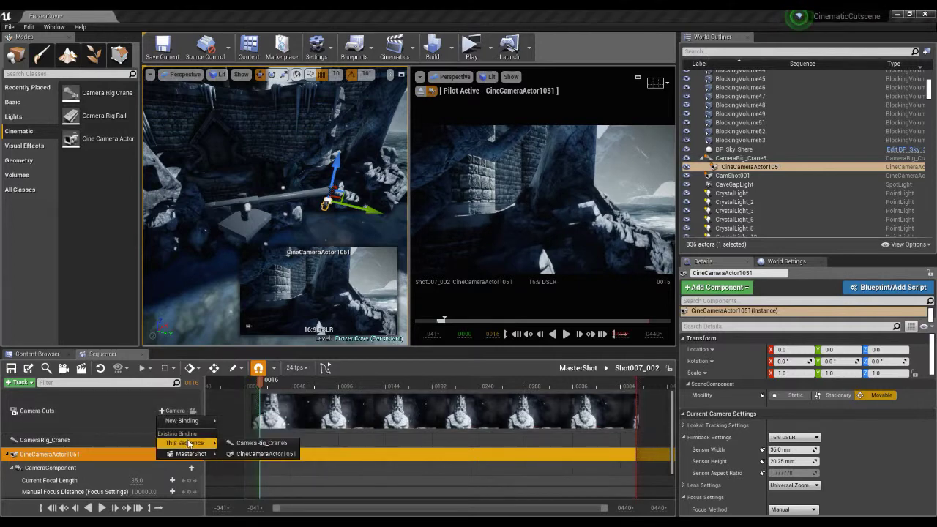
{"action": "left_click", "coordinate": [265, 454]}
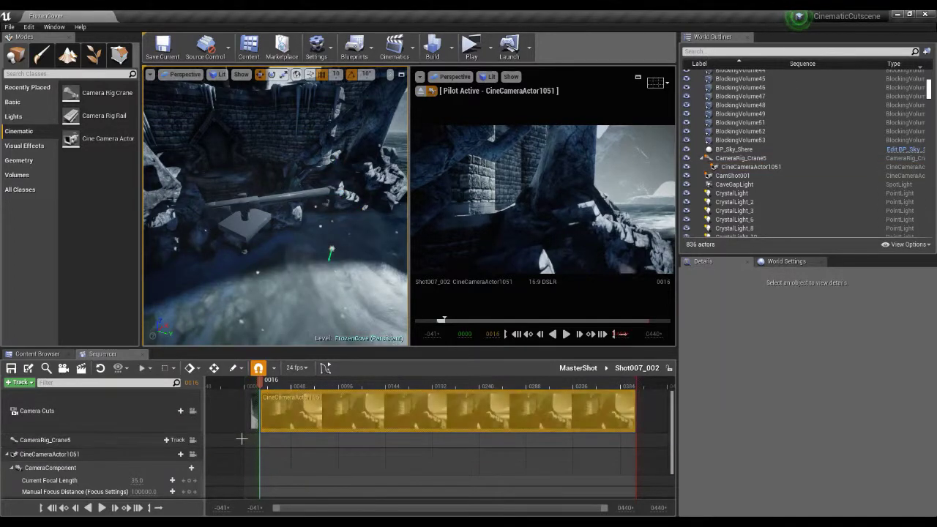
{"action": "left_click", "coordinate": [194, 412]}
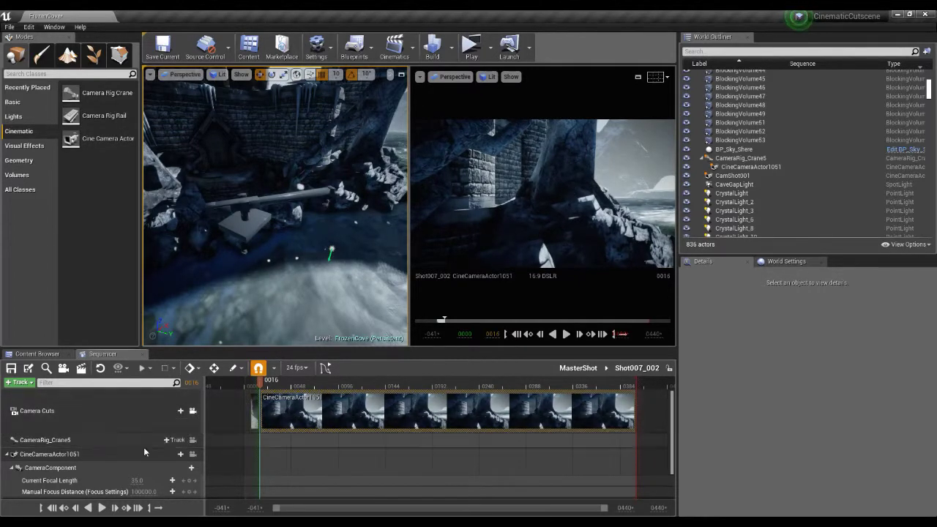
Step: Rename the CineCameraActor1051 track in the Shot007_002 sequence as ShotCam007_take002
{"action": "left_click", "coordinate": [55, 457]}
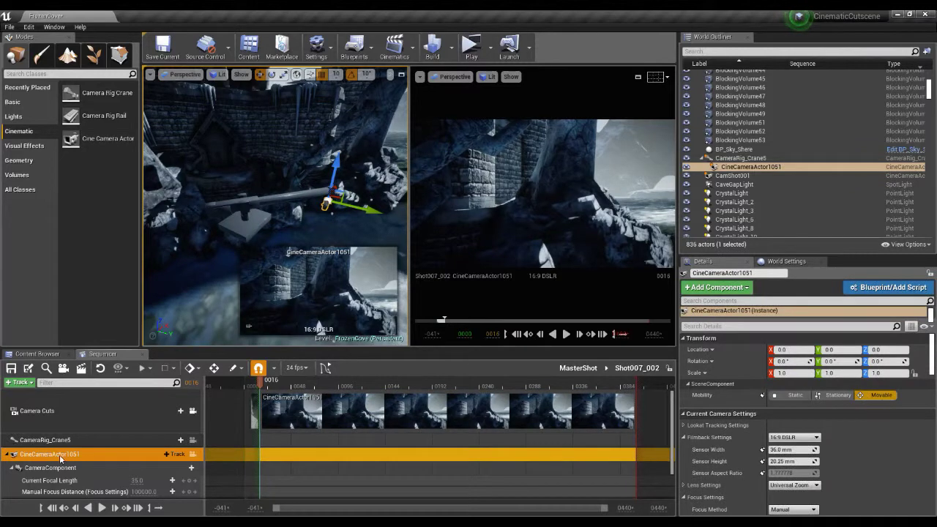
{"action": "mouse_move", "coordinate": [49, 458]}
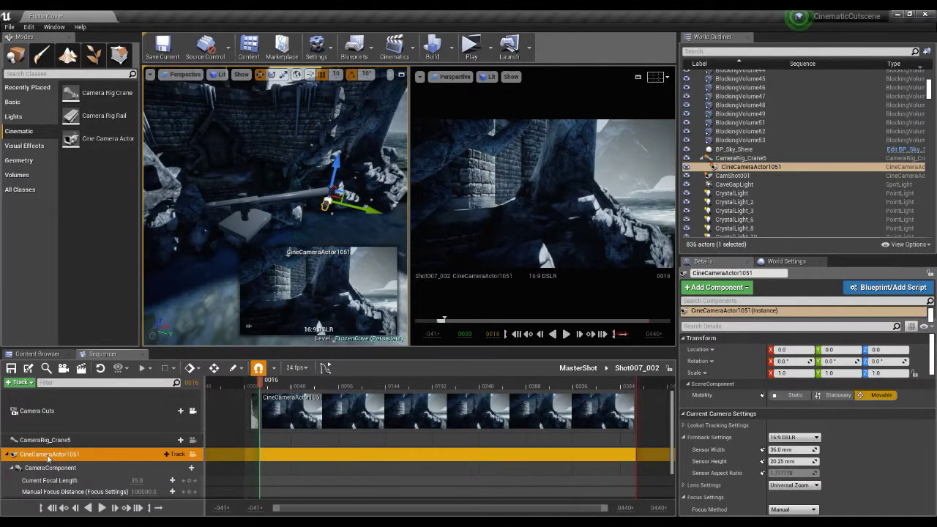
{"action": "double_click", "coordinate": [59, 456]}
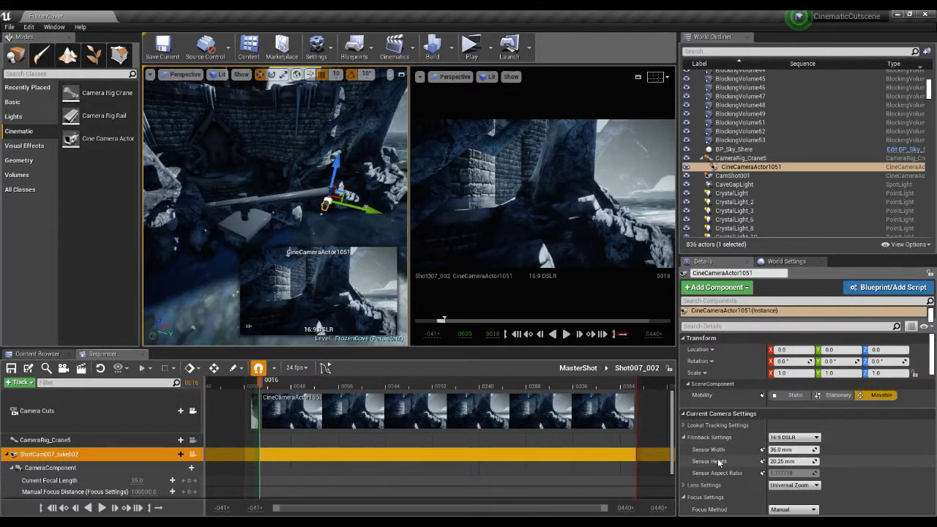
Step: Set the cine camera's filmback sensor height to 15.31 mm
{"action": "left_click", "coordinate": [780, 461]}
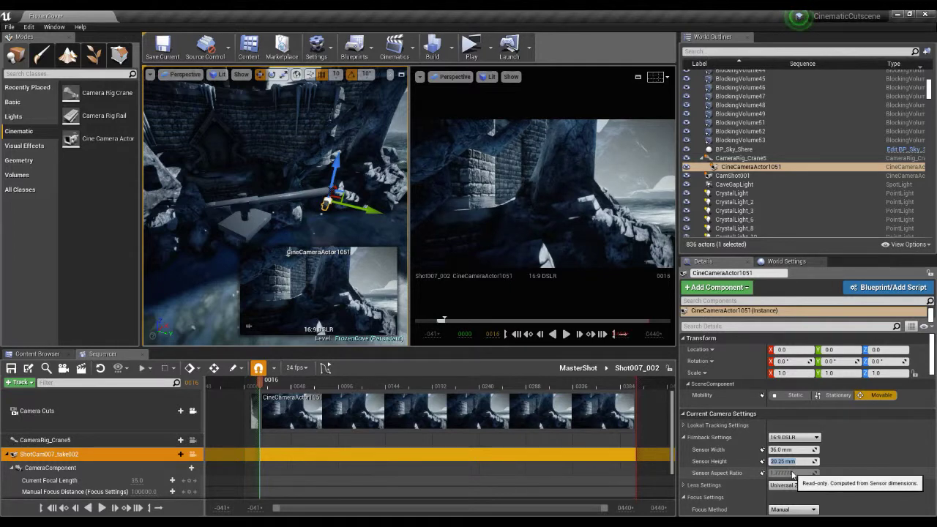
{"action": "type", "text": "15.3"}
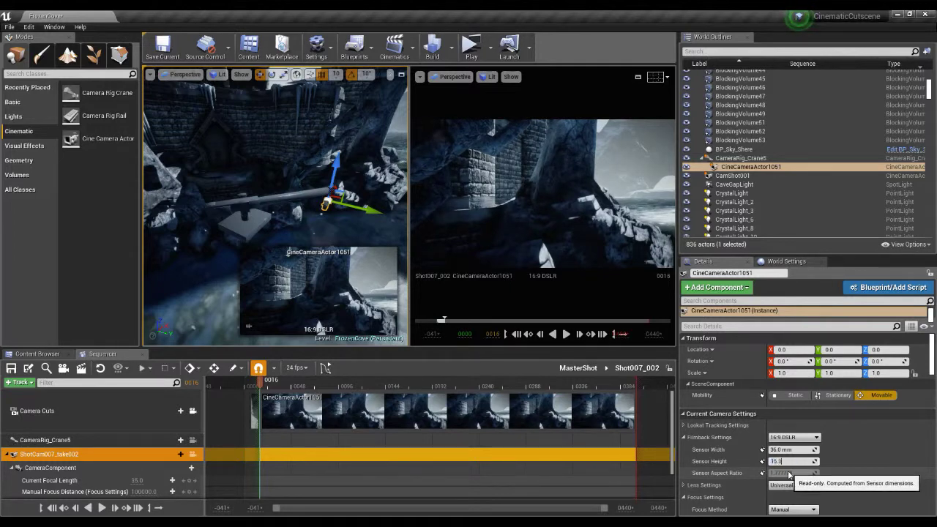
{"action": "type", "text": "1"}
{"action": "key", "text": "Return"}
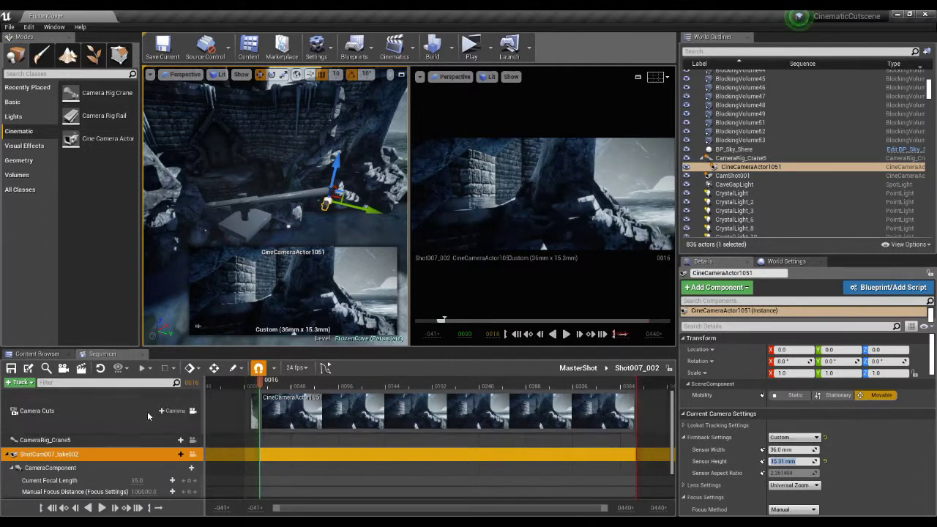
Step: Select CameraRig_Crane5 and set its starting pose, with arm length about 181 cm and crane yaw about -6.9°
{"action": "left_click", "coordinate": [45, 440]}
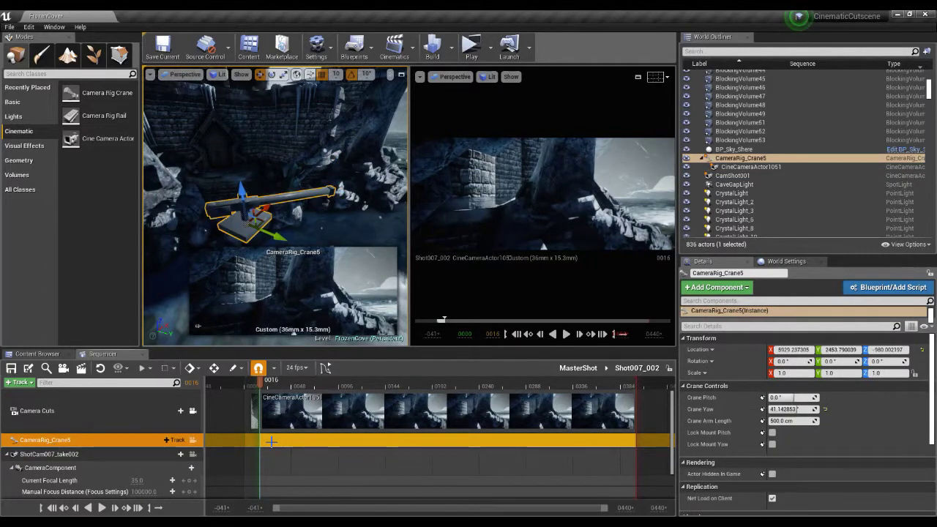
{"action": "scroll", "coordinate": [290, 448], "scroll_direction": "down", "scroll_amount": 2}
{"action": "scroll", "coordinate": [289, 449], "scroll_direction": "up", "scroll_amount": 2}
{"action": "scroll", "coordinate": [290, 448], "scroll_direction": "down", "scroll_amount": 2}
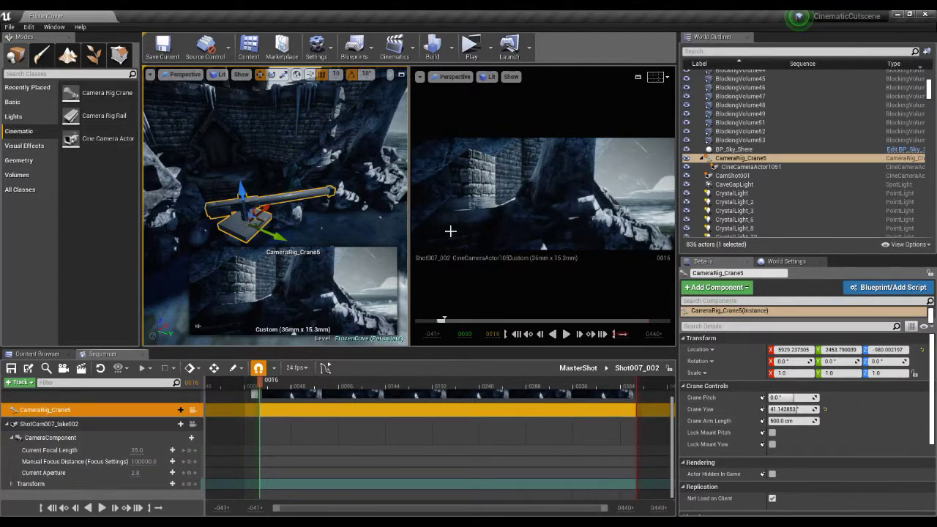
{"action": "left_click_drag", "start_coordinate": [789, 421], "coordinate": [739, 421]}
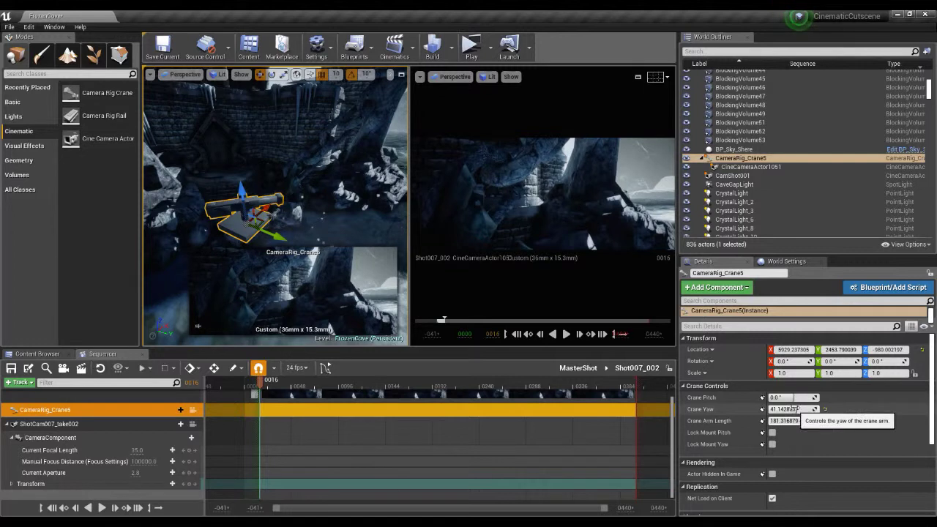
{"action": "left_click_drag", "start_coordinate": [794, 410], "coordinate": [765, 409]}
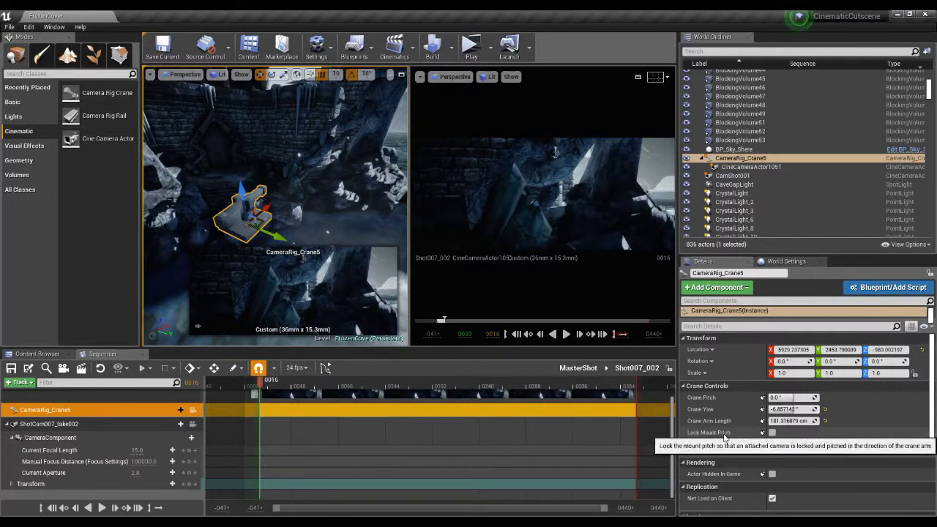
Step: Add keyframes for the crane's pitch, yaw and arm length at frame 0016
{"action": "left_click", "coordinate": [762, 398]}
{"action": "left_click", "coordinate": [762, 409]}
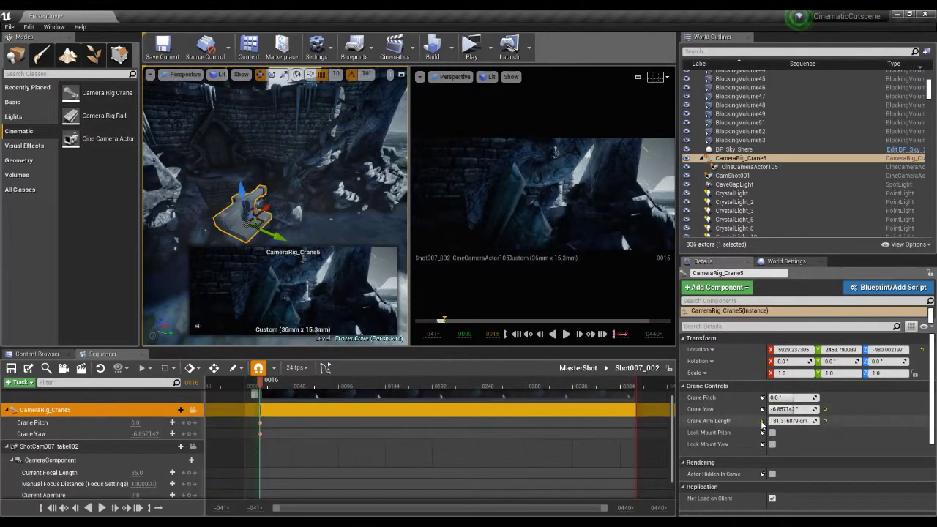
{"action": "left_click", "coordinate": [762, 421]}
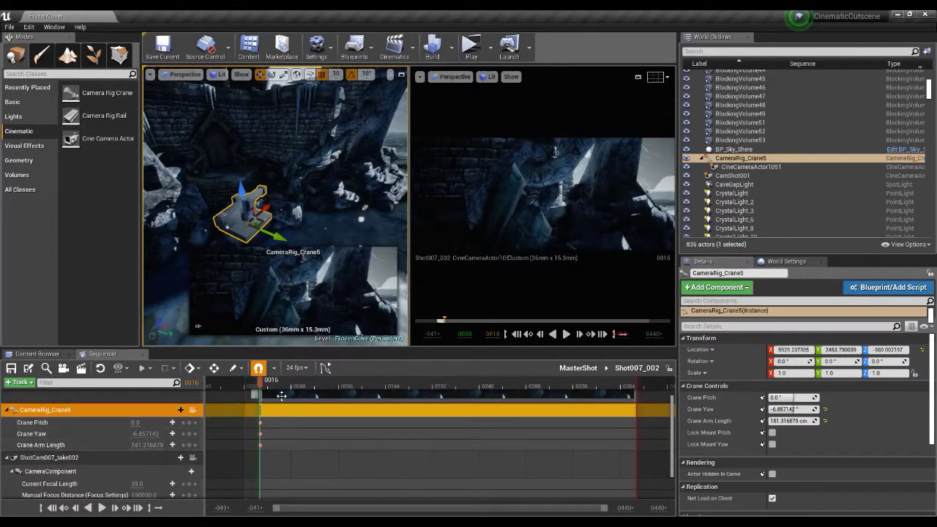
Step: At frame 0360, raise the crane to a pitch of about 48°, yaw about 20.6° and arm length about 1976 cm
{"action": "left_click_drag", "start_coordinate": [272, 386], "coordinate": [534, 399]}
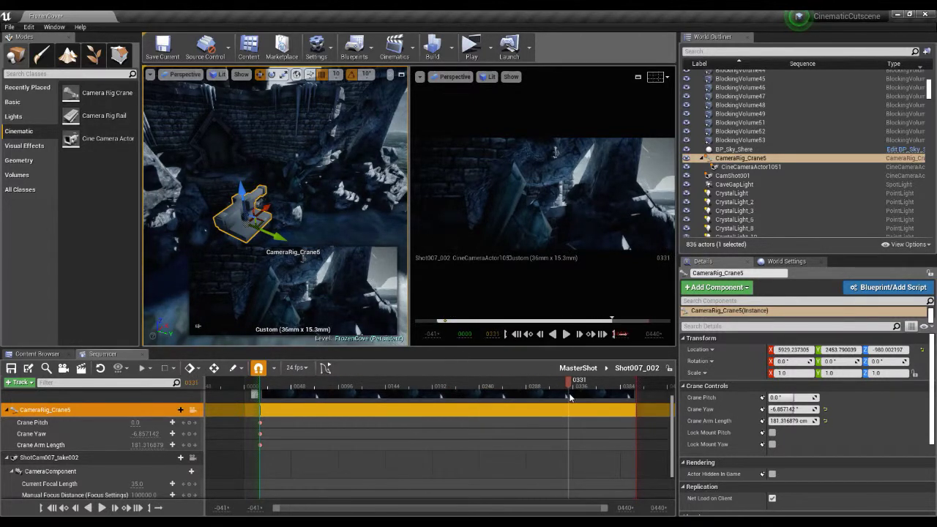
{"action": "left_click_drag", "start_coordinate": [571, 392], "coordinate": [573, 396]}
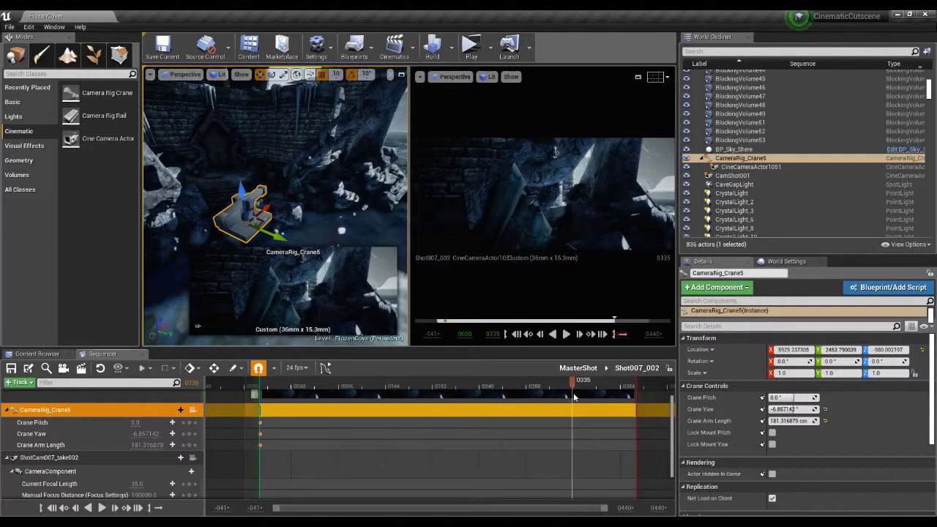
{"action": "left_click_drag", "start_coordinate": [584, 382], "coordinate": [598, 384]}
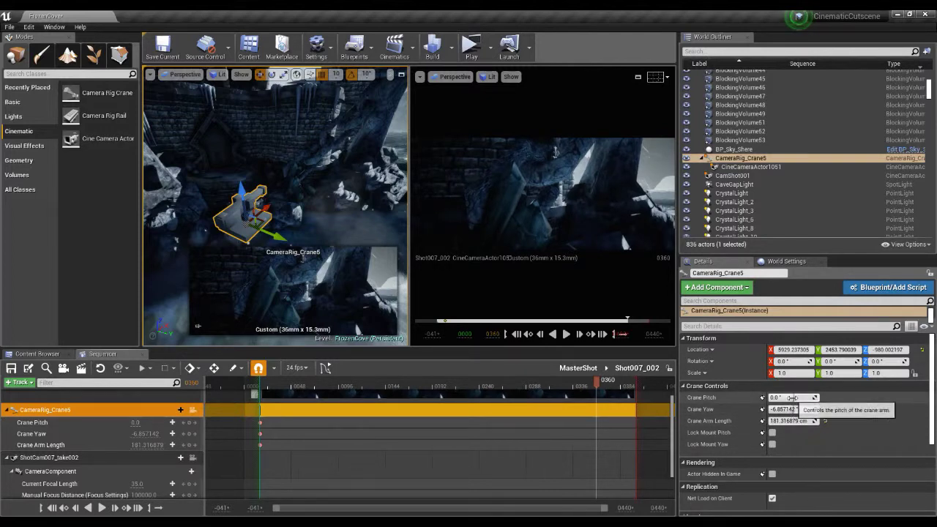
{"action": "left_click_drag", "start_coordinate": [793, 397], "coordinate": [834, 397]}
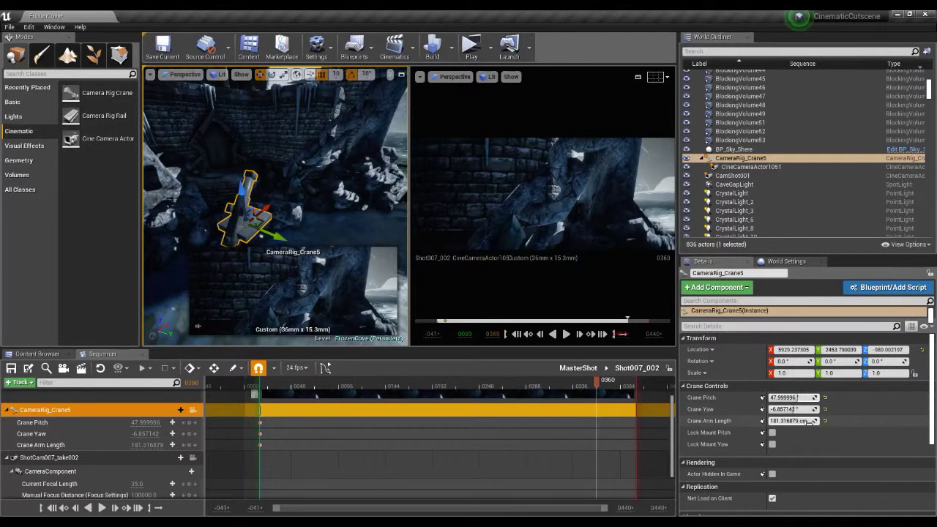
{"action": "left_click_drag", "start_coordinate": [813, 421], "coordinate": [849, 420]}
{"action": "left_click_drag", "start_coordinate": [793, 421], "coordinate": [852, 421]}
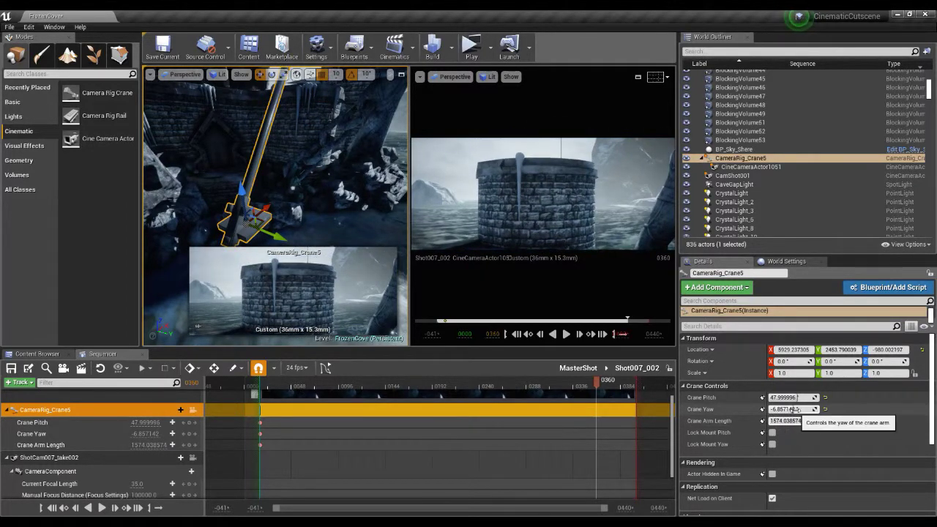
{"action": "left_click_drag", "start_coordinate": [796, 409], "coordinate": [825, 409]}
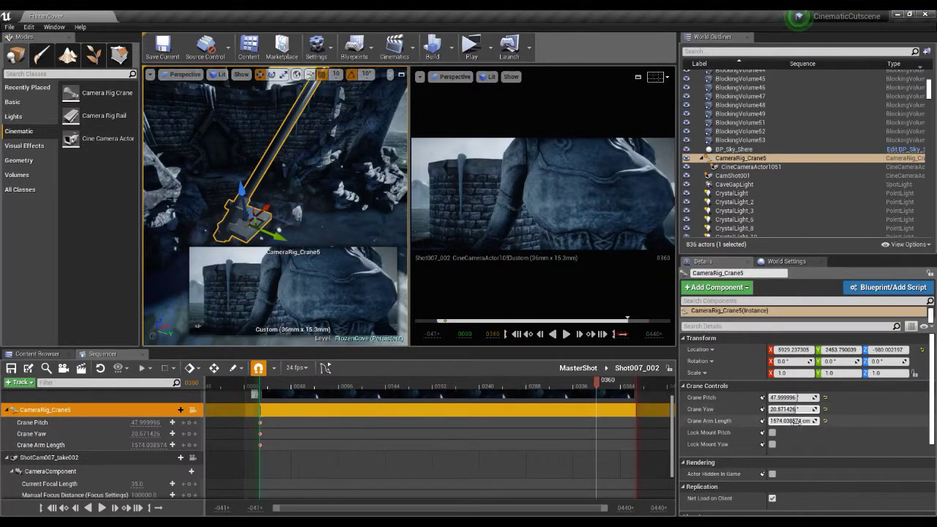
{"action": "left_click_drag", "start_coordinate": [803, 421], "coordinate": [838, 420]}
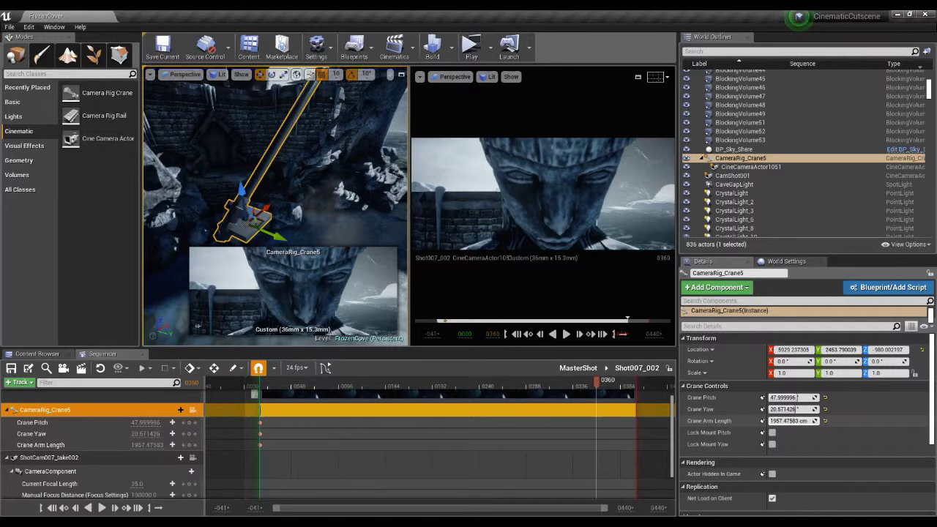
{"action": "left_click_drag", "start_coordinate": [838, 421], "coordinate": [842, 421]}
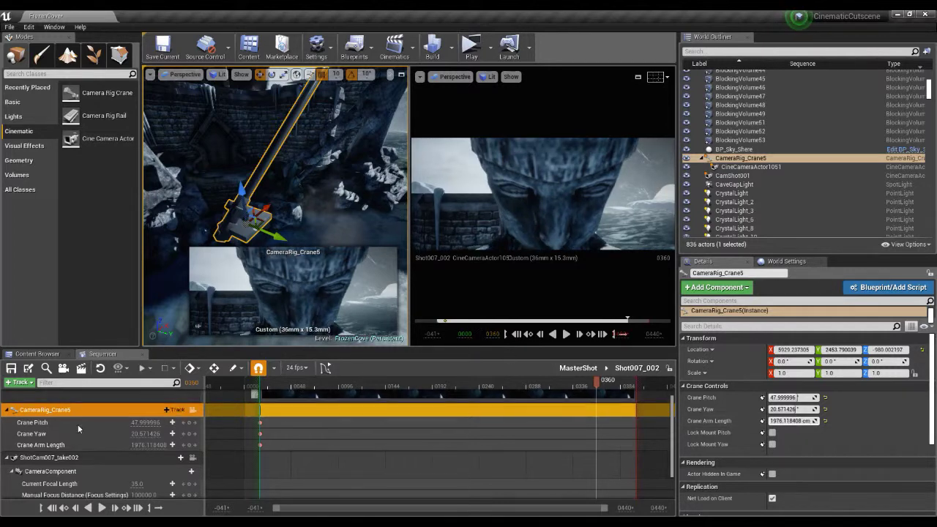
Step: Change the ShotCam007_take002 camera's lens preset to 30mm Prime f/1.4
{"action": "left_click", "coordinate": [61, 458]}
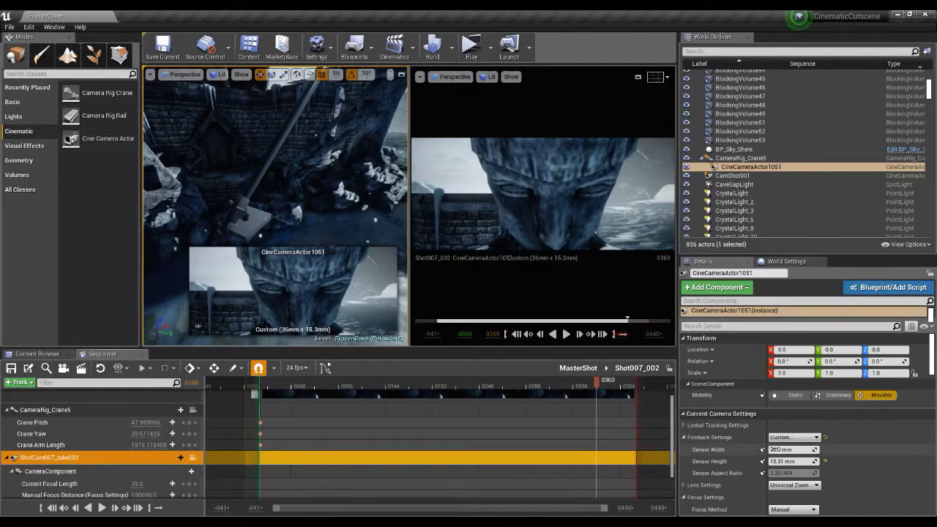
{"action": "scroll", "coordinate": [870, 432], "scroll_direction": "down", "scroll_amount": 3}
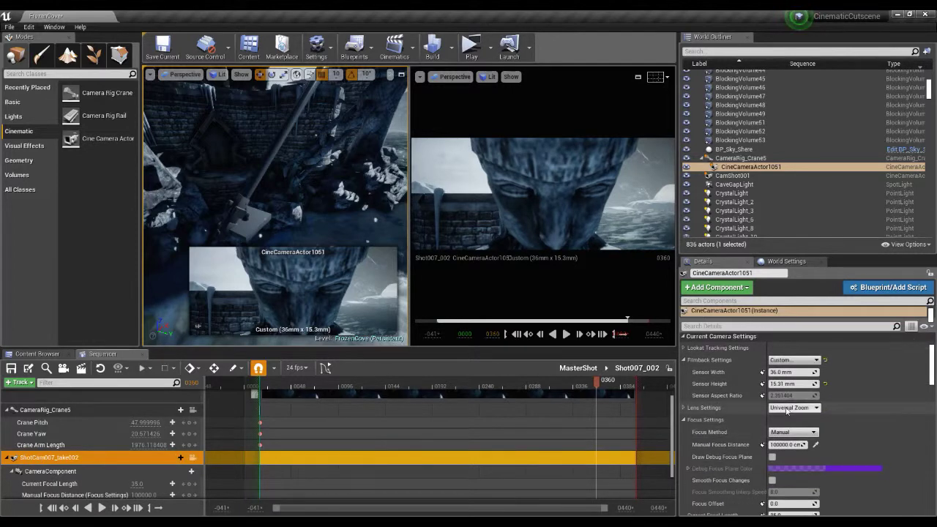
{"action": "left_click", "coordinate": [799, 408]}
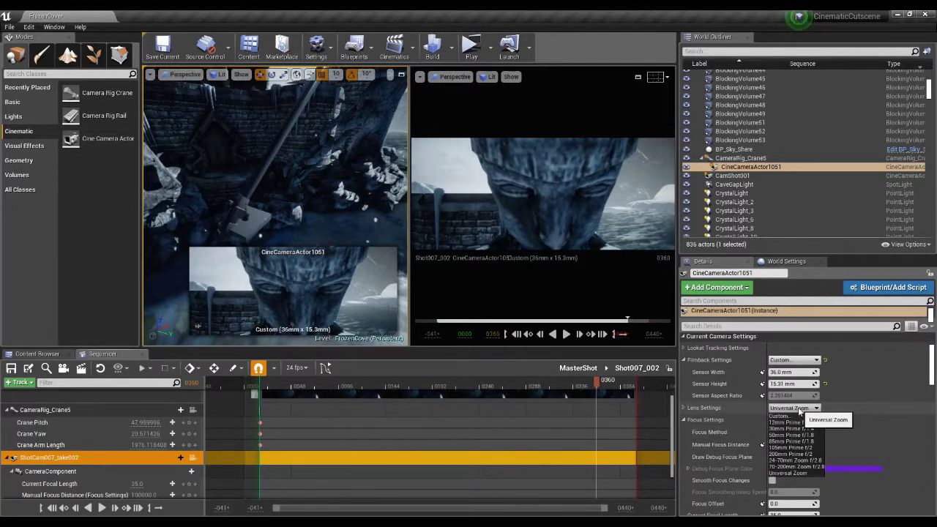
{"action": "left_click", "coordinate": [795, 428]}
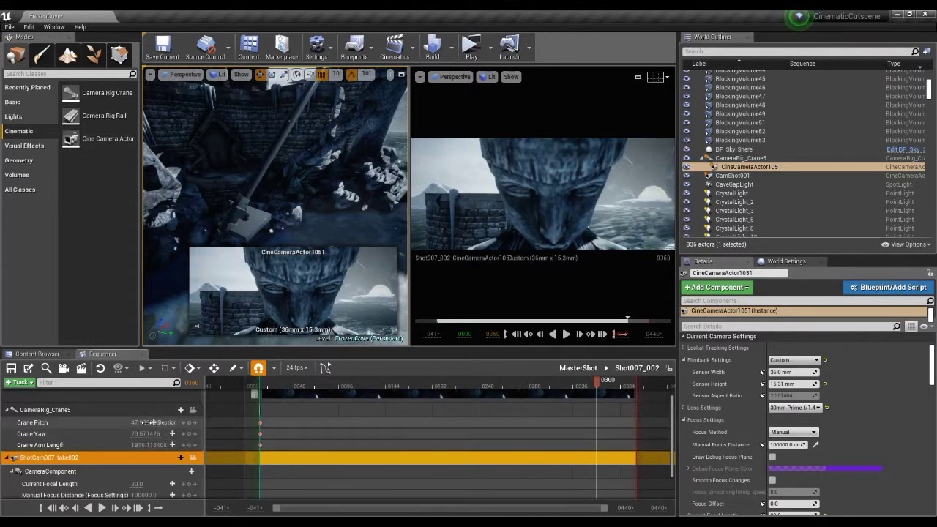
Step: Keyframe the crane's end pose at frame 0360 with pitch about 50.8°, yaw about 20.2° and arm length about 1896 cm
{"action": "mouse_move", "coordinate": [152, 422]}
{"action": "left_mouse_down"}
{"action": "mouse_move", "coordinate": [154, 444]}
{"action": "mouse_move", "coordinate": [152, 433]}
{"action": "left_mouse_up"}
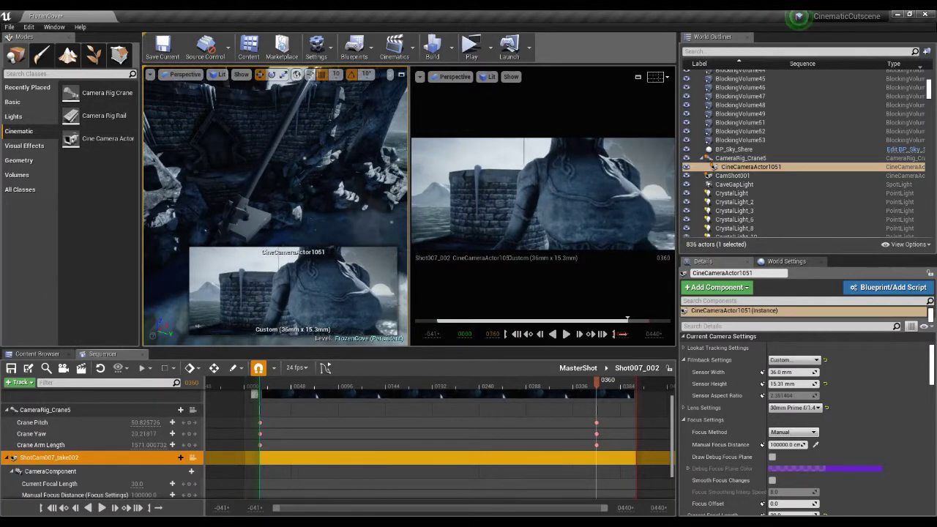
{"action": "left_click_drag", "start_coordinate": [154, 445], "coordinate": [154, 445]}
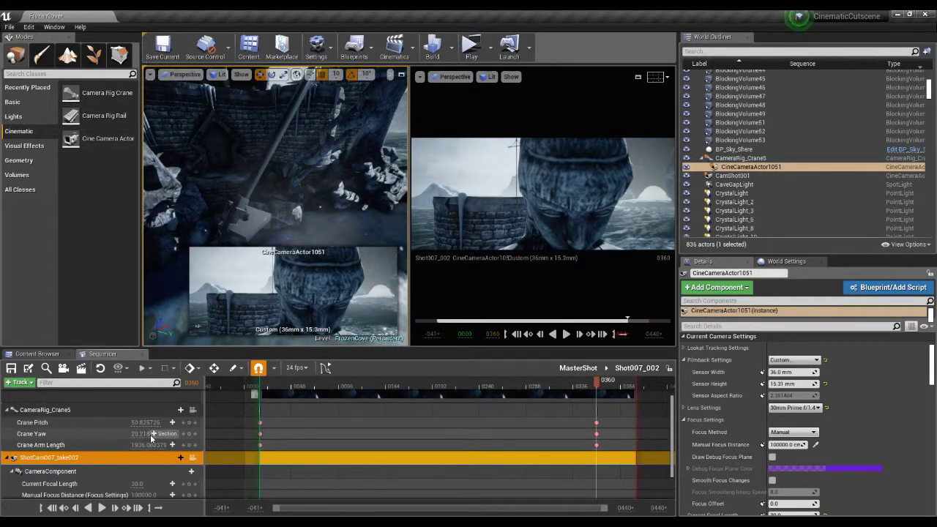
{"action": "left_click", "coordinate": [150, 445]}
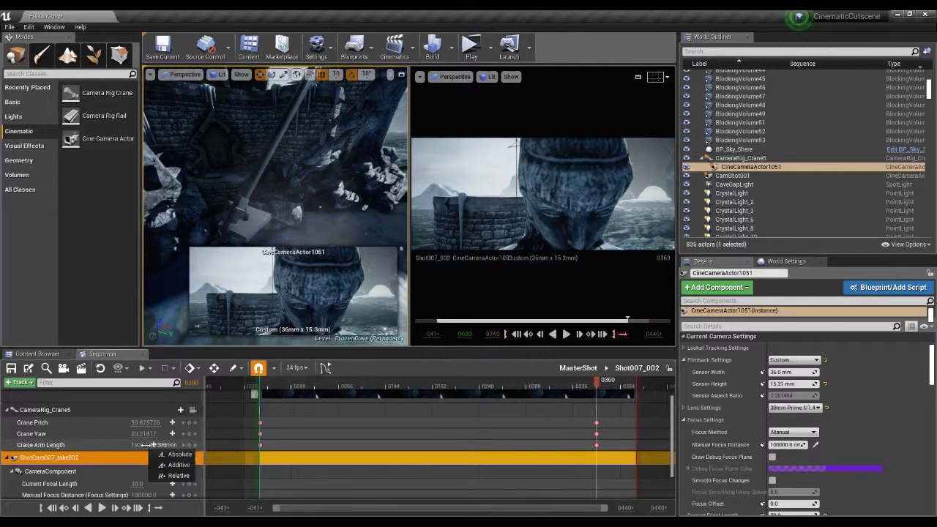
{"action": "left_click", "coordinate": [153, 444]}
{"action": "left_click_drag", "start_coordinate": [153, 444], "coordinate": [154, 445]}
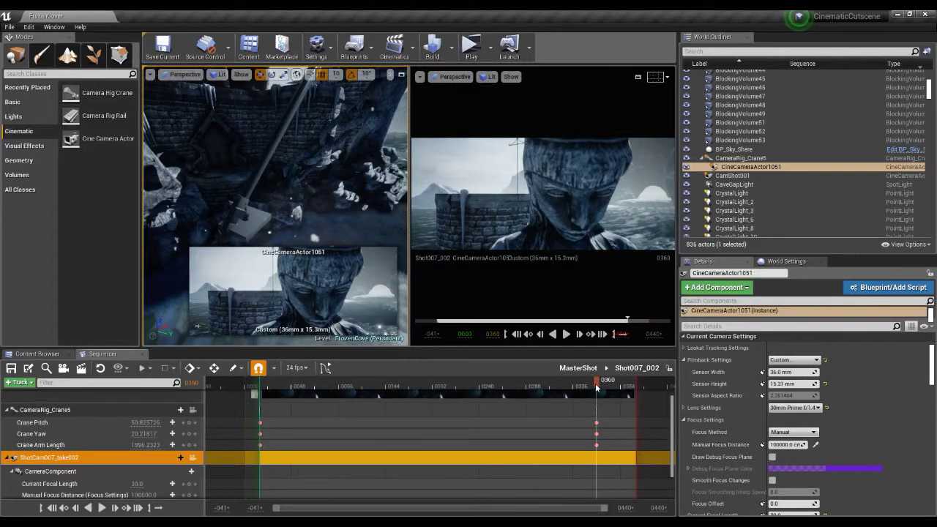
{"action": "mouse_move", "coordinate": [597, 386]}
{"action": "left_mouse_down"}
{"action": "mouse_move", "coordinate": [264, 382]}
{"action": "mouse_move", "coordinate": [375, 396]}
{"action": "mouse_move", "coordinate": [598, 389]}
{"action": "left_mouse_up"}
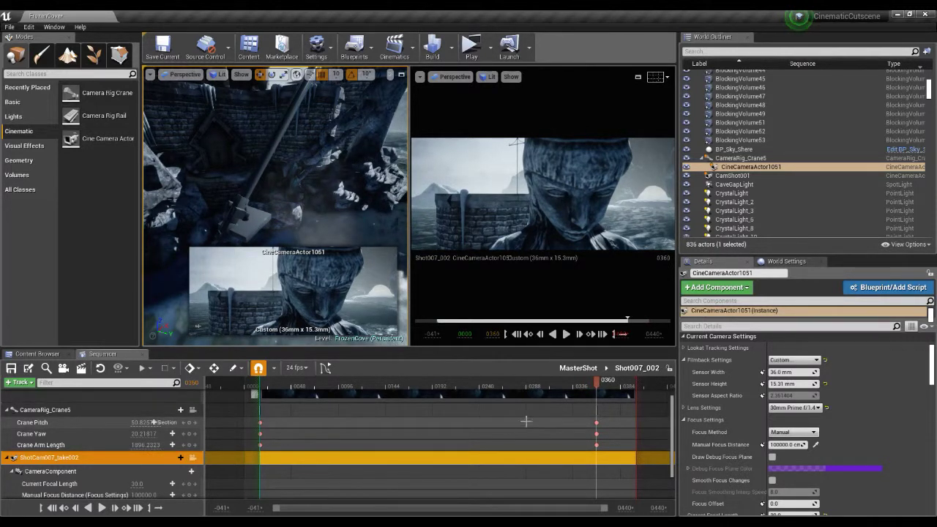
Step: Return to the crane's first keyframe at frame 0016 and keyframe the camera's manual focus distance at about 721 cm, sampled from the scene
{"action": "left_click", "coordinate": [552, 386]}
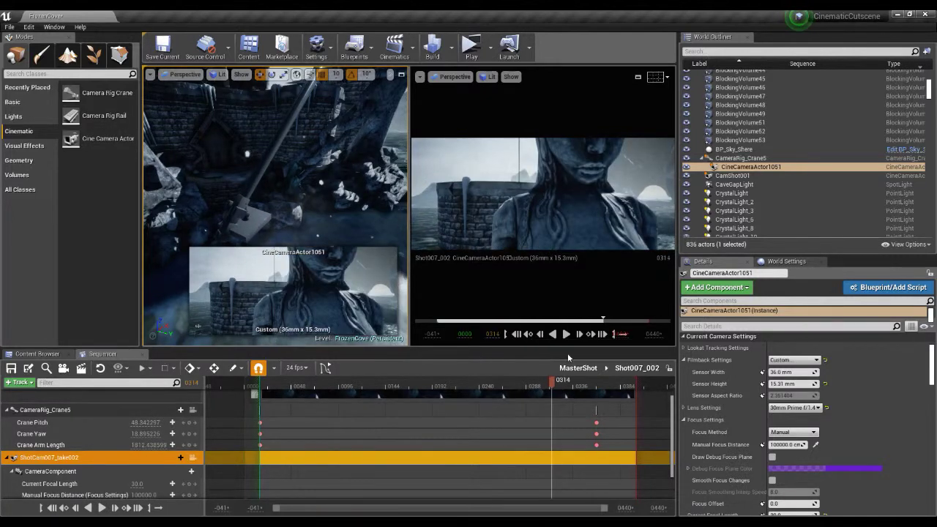
{"action": "left_click", "coordinate": [33, 423]}
{"action": "left_click", "coordinate": [527, 334]}
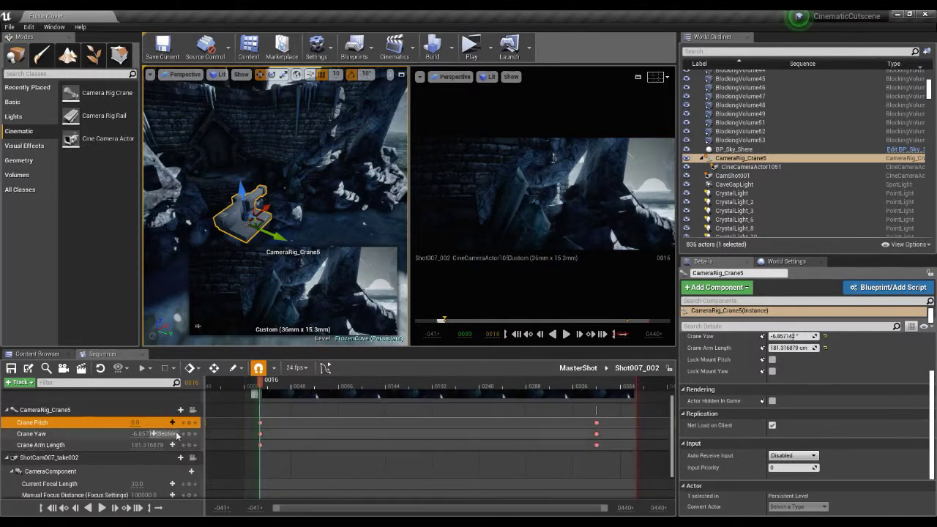
{"action": "left_click", "coordinate": [46, 455]}
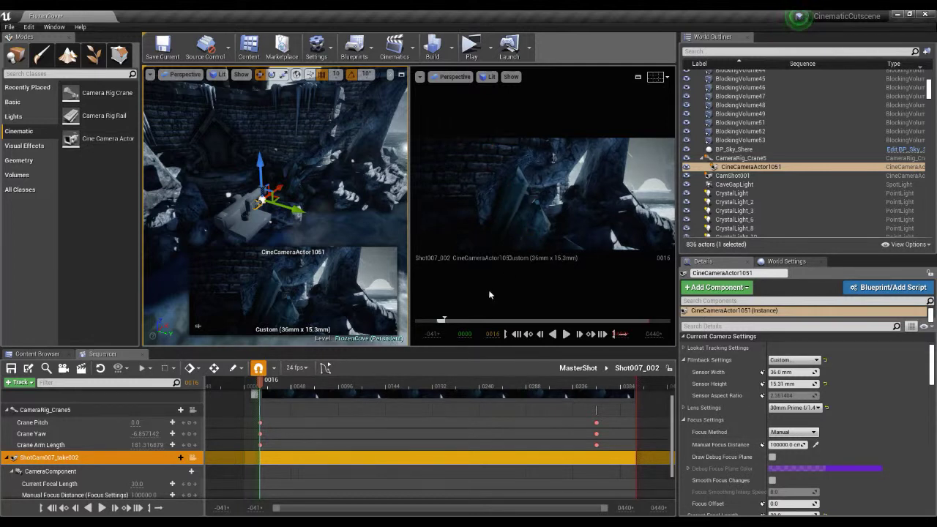
{"action": "left_click", "coordinate": [298, 167]}
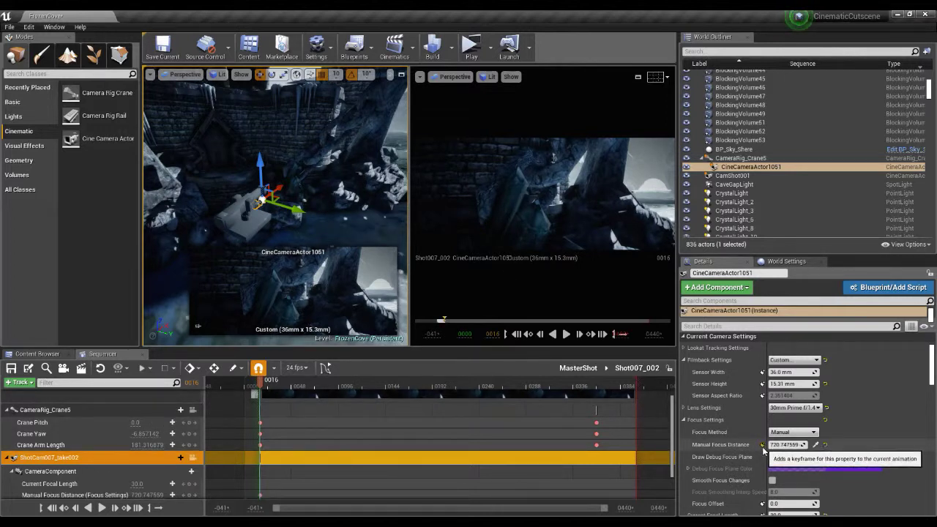
Step: At the crane's end keyframe, frame 0360, keyframe ShotCam007_take002's manual focus distance at about 711 cm, sampled from the statue
{"action": "left_click_drag", "start_coordinate": [269, 383], "coordinate": [469, 384]}
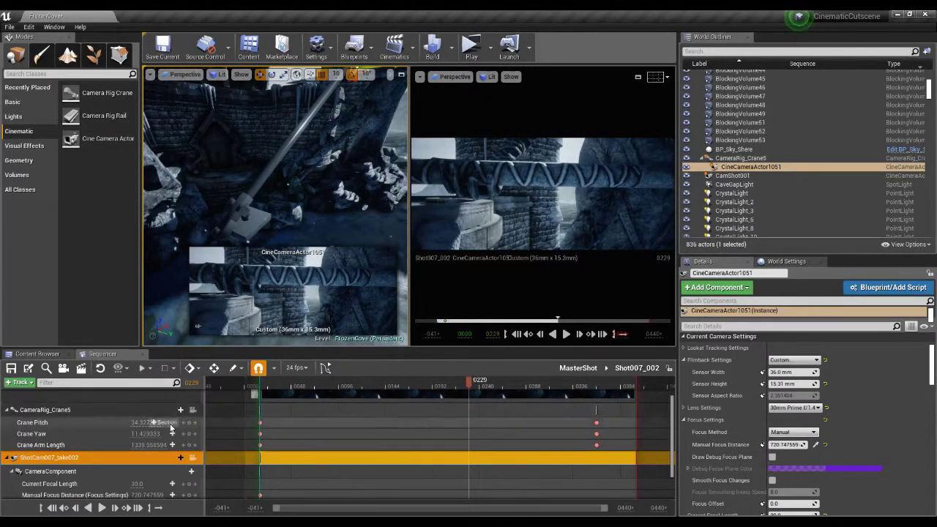
{"action": "left_click", "coordinate": [46, 423]}
{"action": "key", "text": "period"}
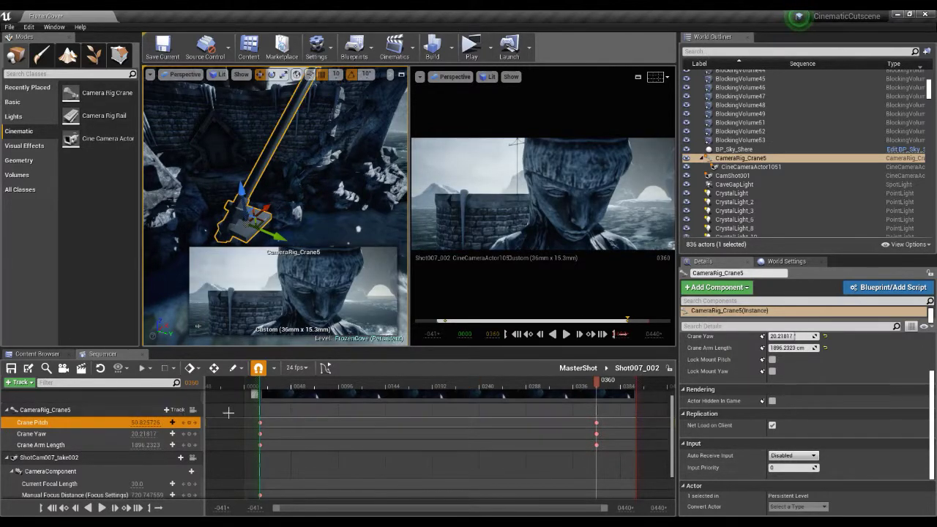
{"action": "left_click", "coordinate": [67, 458]}
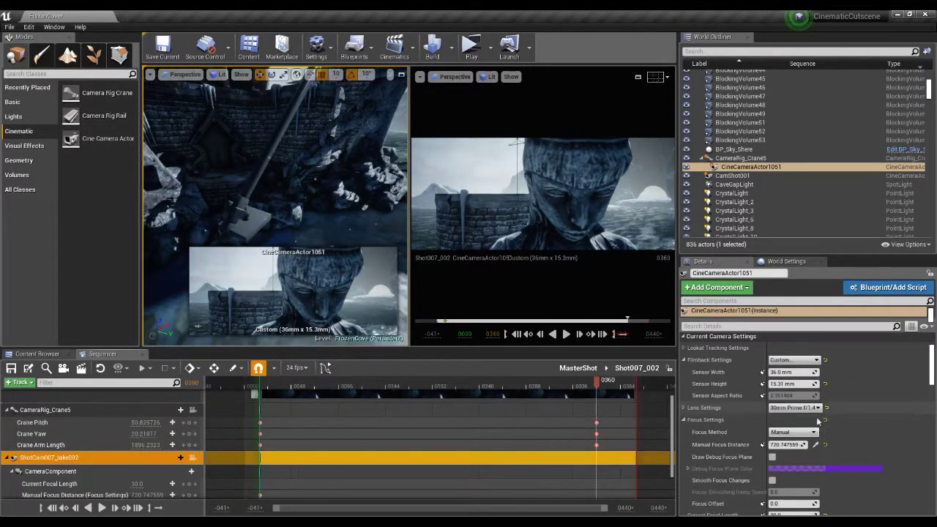
{"action": "left_click", "coordinate": [816, 445]}
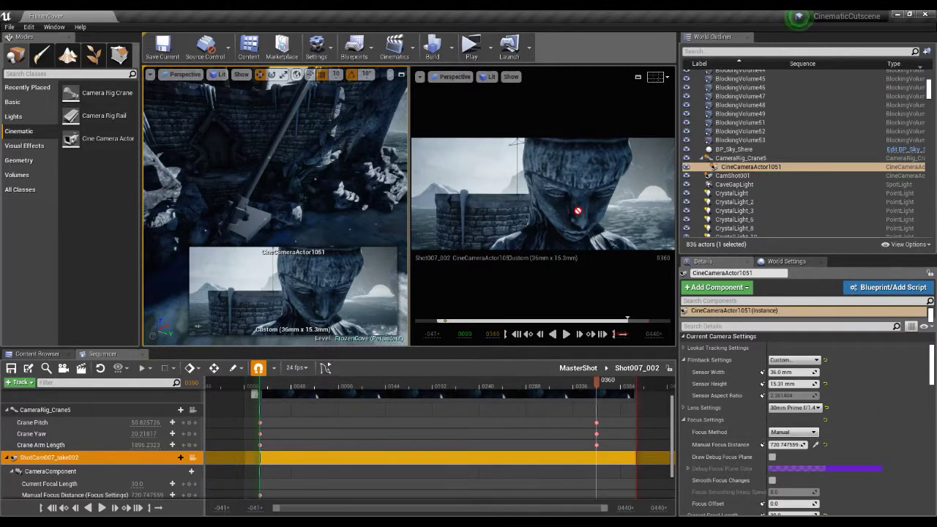
{"action": "right_click_drag", "start_coordinate": [339, 137], "coordinate": [315, 156]}
{"action": "left_click", "coordinate": [333, 123]}
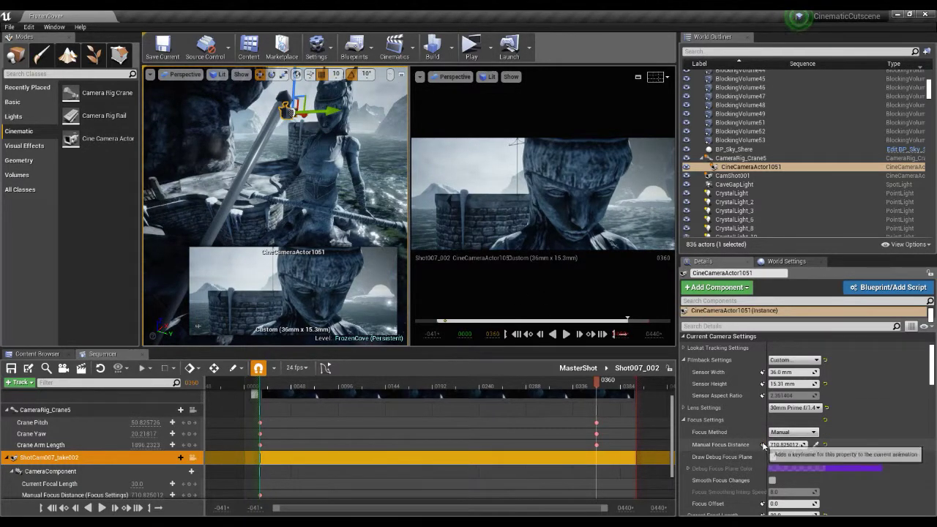
Step: Open the curve editor and examine the animation curves of Crane Pitch, Crane Yaw and Crane Arm Length
{"action": "mouse_move", "coordinate": [593, 387]}
{"action": "left_mouse_down"}
{"action": "mouse_move", "coordinate": [289, 344]}
{"action": "mouse_move", "coordinate": [611, 375]}
{"action": "mouse_move", "coordinate": [594, 381]}
{"action": "left_mouse_up"}
{"action": "left_click", "coordinate": [325, 367]}
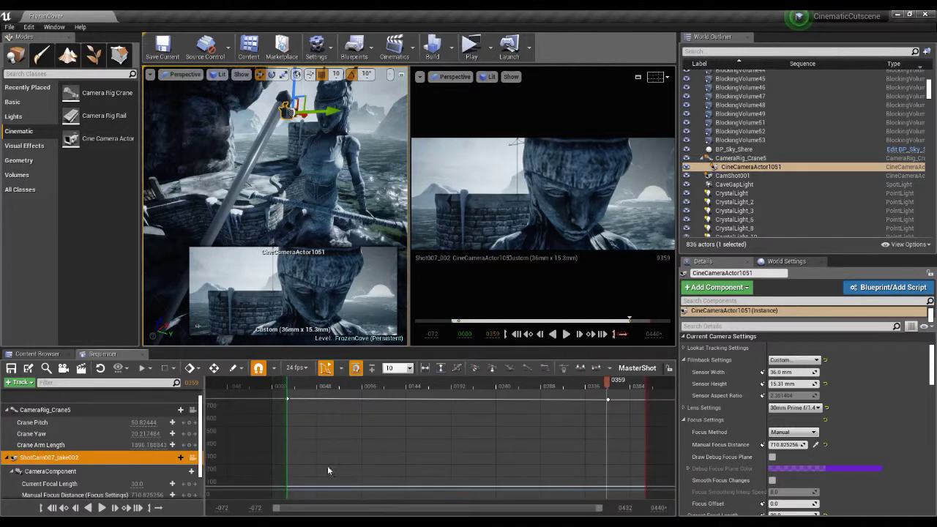
{"action": "left_click", "coordinate": [40, 445]}
{"action": "left_click", "coordinate": [33, 433]}
{"action": "left_click", "coordinate": [42, 423]}
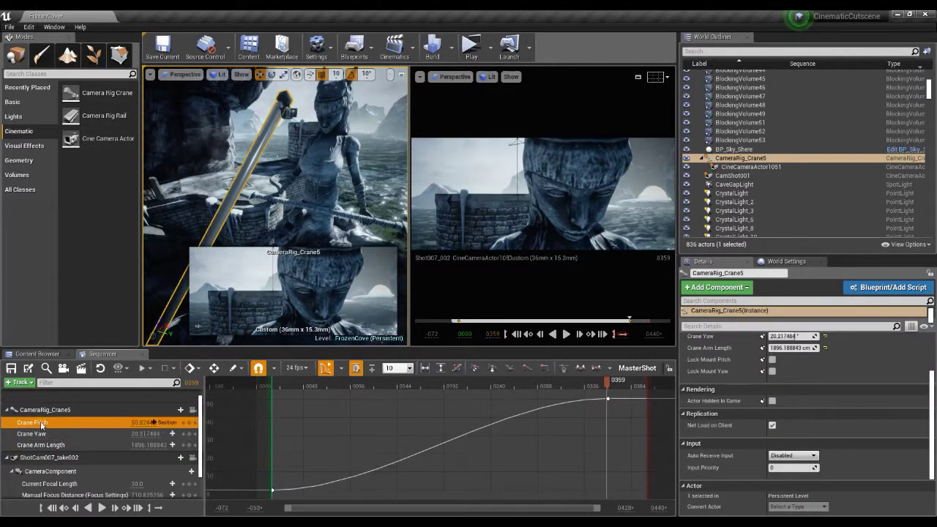
{"action": "mouse_move", "coordinate": [279, 494]}
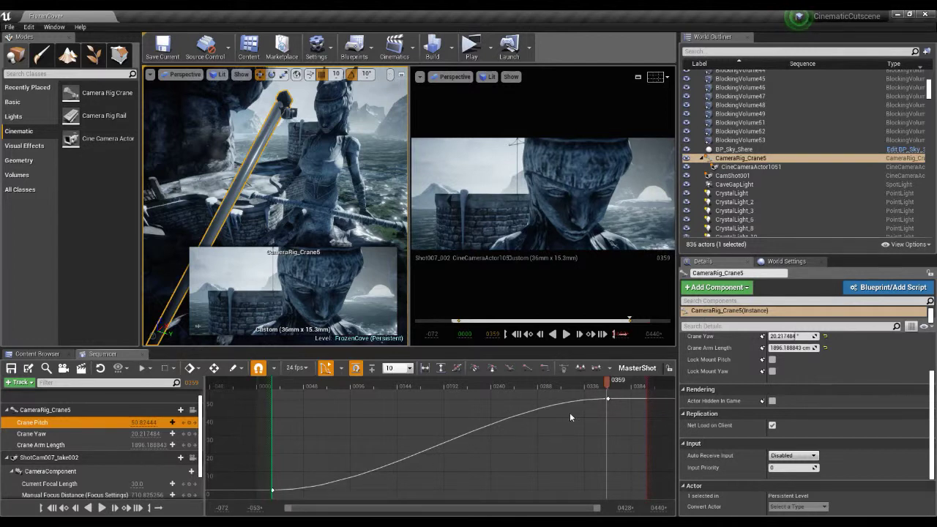
{"action": "left_click", "coordinate": [36, 433]}
{"action": "left_click", "coordinate": [44, 445]}
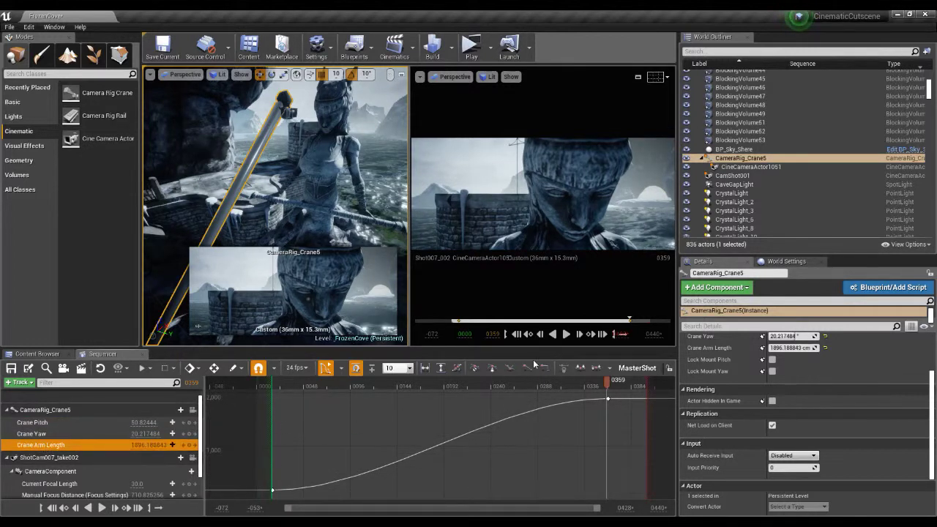
Step: Play back the crane move to judge its motion, stopping at frame 0192
{"action": "left_click", "coordinate": [517, 334]}
{"action": "left_click", "coordinate": [566, 333]}
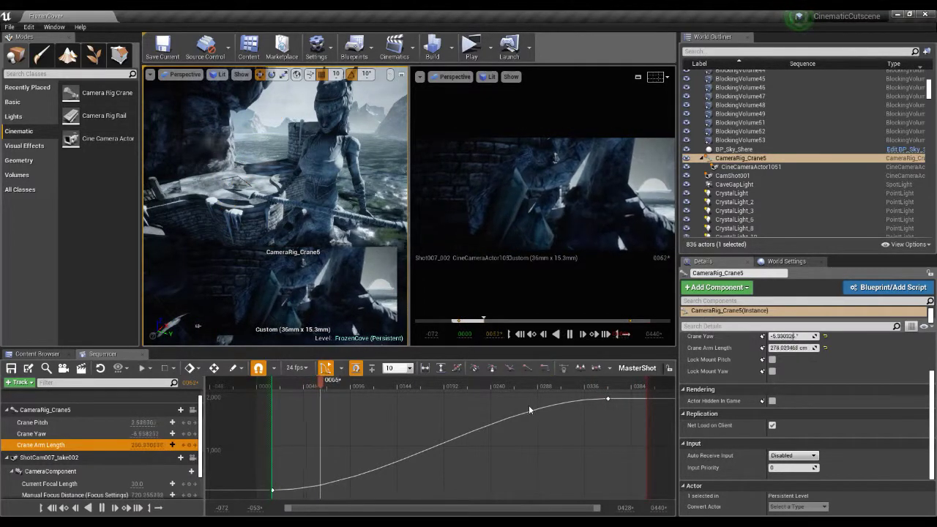
{"action": "left_click", "coordinate": [570, 334]}
{"action": "left_click_drag", "start_coordinate": [464, 386], "coordinate": [445, 382]}
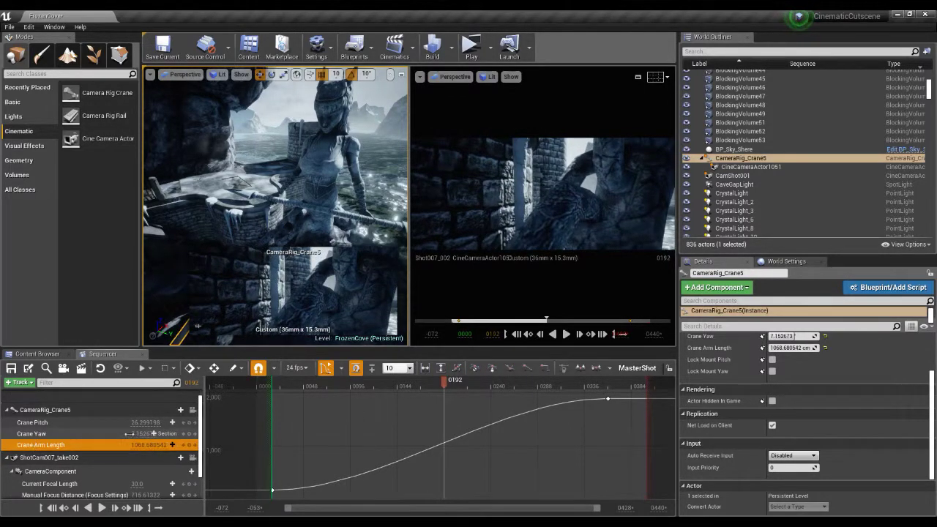
Step: Undo a trial yaw change at frame 0192 and tilt the tangent of the Crane Yaw key at frame 0016 slightly upward
{"action": "mouse_move", "coordinate": [147, 433]}
{"action": "left_mouse_down"}
{"action": "mouse_move", "coordinate": [160, 433]}
{"action": "mouse_move", "coordinate": [151, 433]}
{"action": "left_mouse_up"}
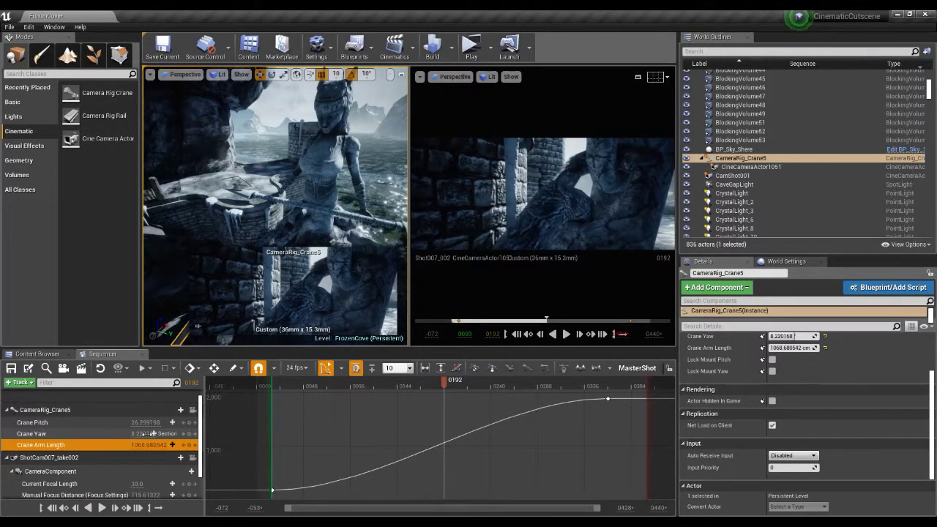
{"action": "key", "text": "ctrl+z"}
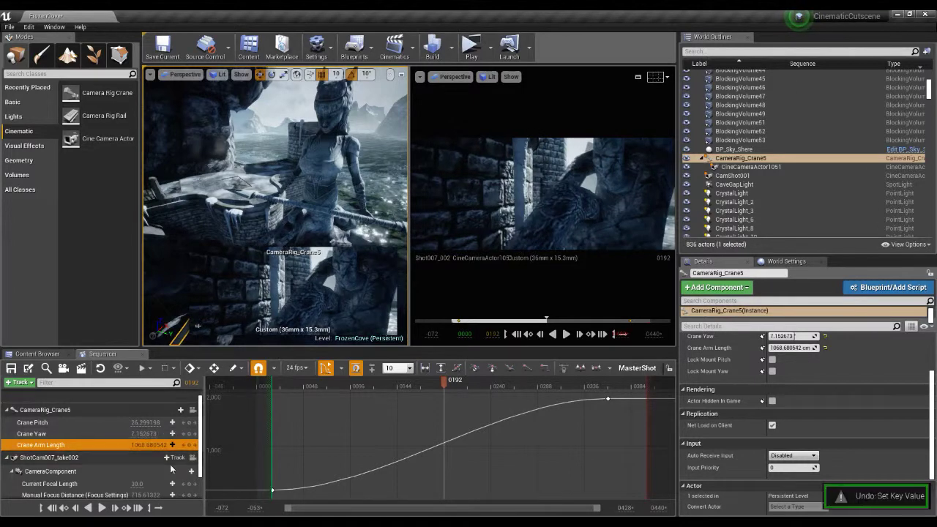
{"action": "left_click", "coordinate": [46, 434]}
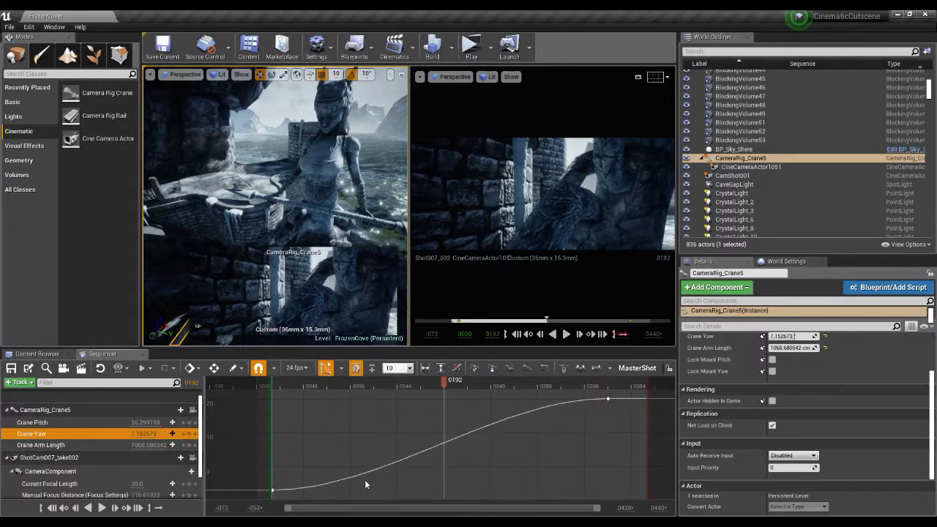
{"action": "left_click_drag", "start_coordinate": [266, 495], "coordinate": [306, 489]}
{"action": "mouse_move", "coordinate": [307, 487]}
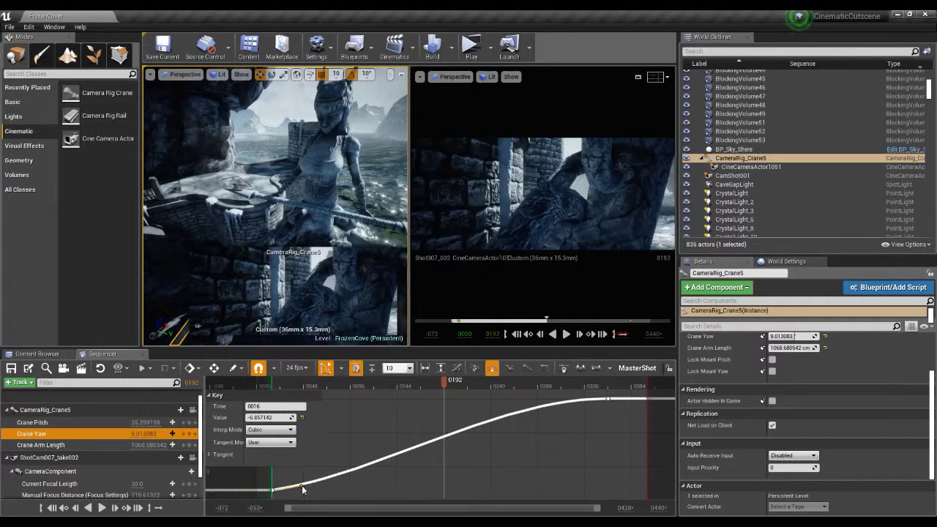
{"action": "left_click_drag", "start_coordinate": [302, 486], "coordinate": [302, 487]}
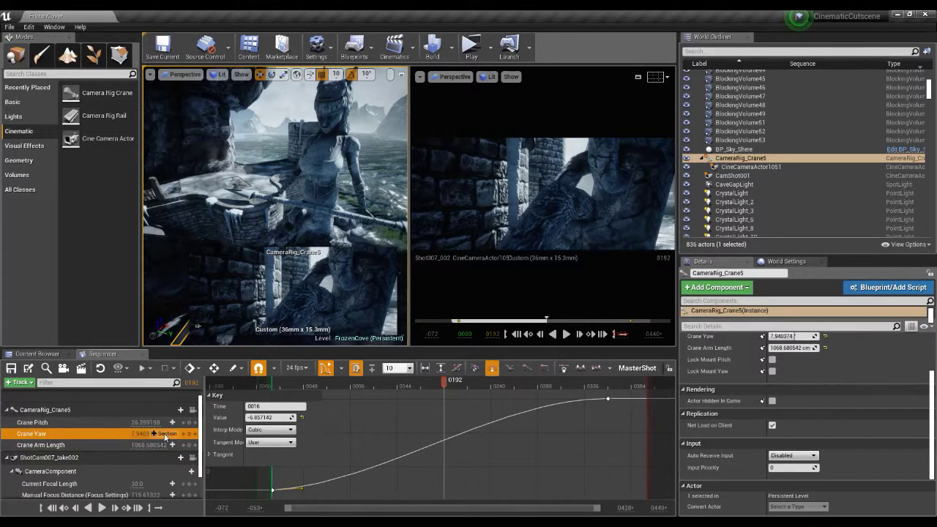
Step: Add a Crane Yaw key at frame 0192, set its value to 10 and adjust its tangent to smooth the curve
{"action": "left_click", "coordinate": [190, 437]}
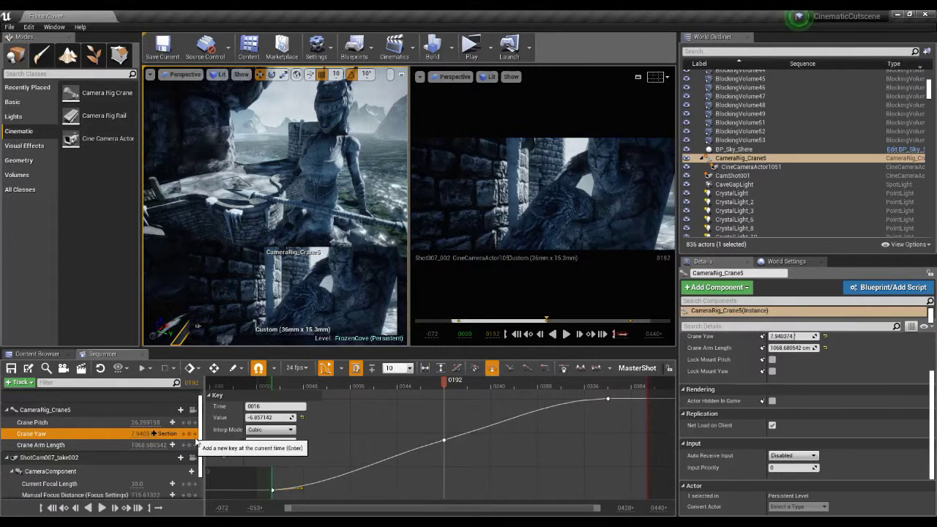
{"action": "left_click", "coordinate": [445, 442]}
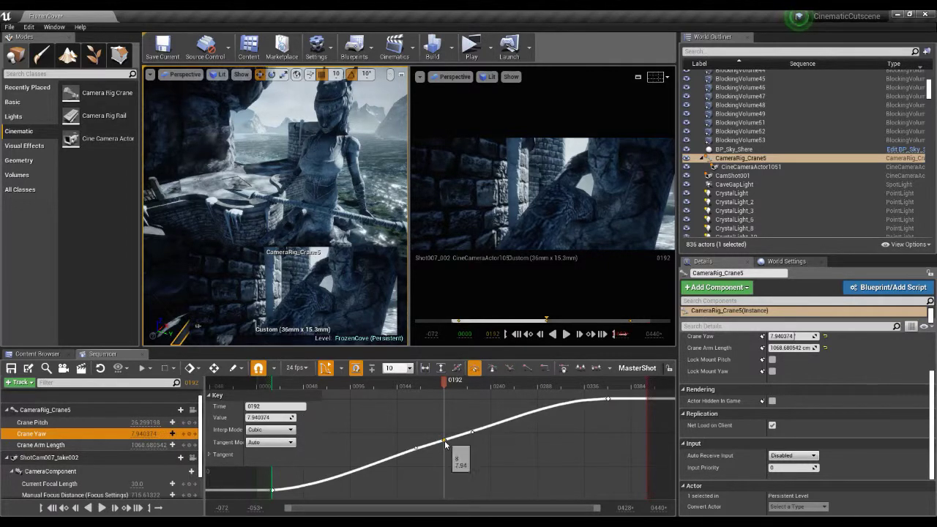
{"action": "type", "text": "10"}
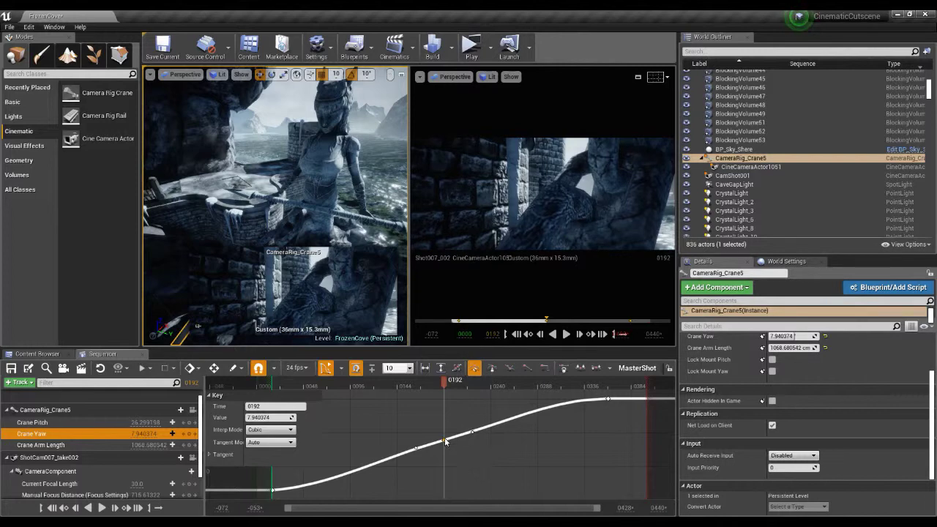
{"action": "key", "text": "Return"}
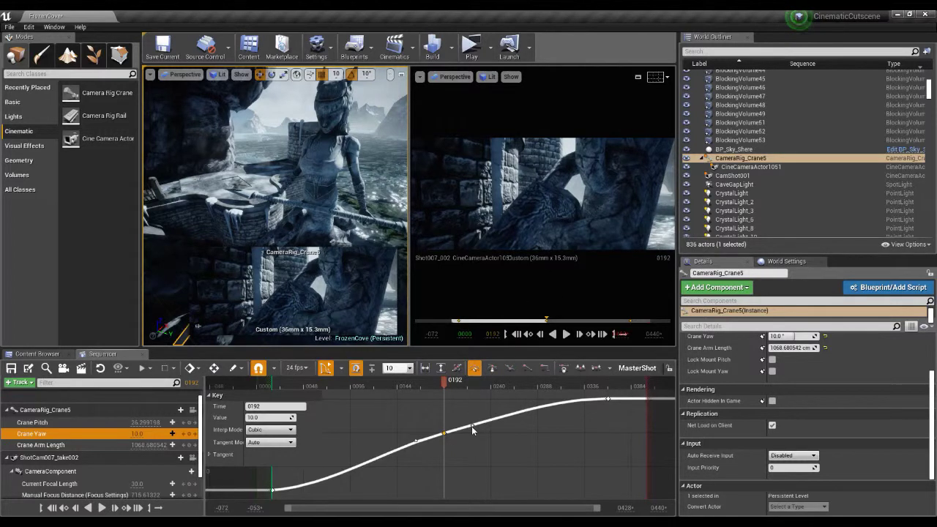
{"action": "left_click", "coordinate": [471, 425]}
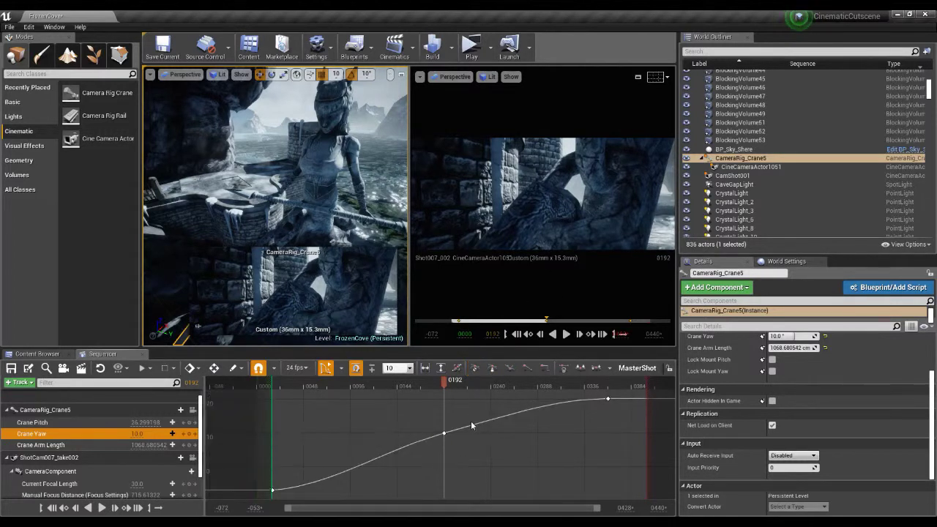
{"action": "left_click_drag", "start_coordinate": [451, 444], "coordinate": [453, 439]}
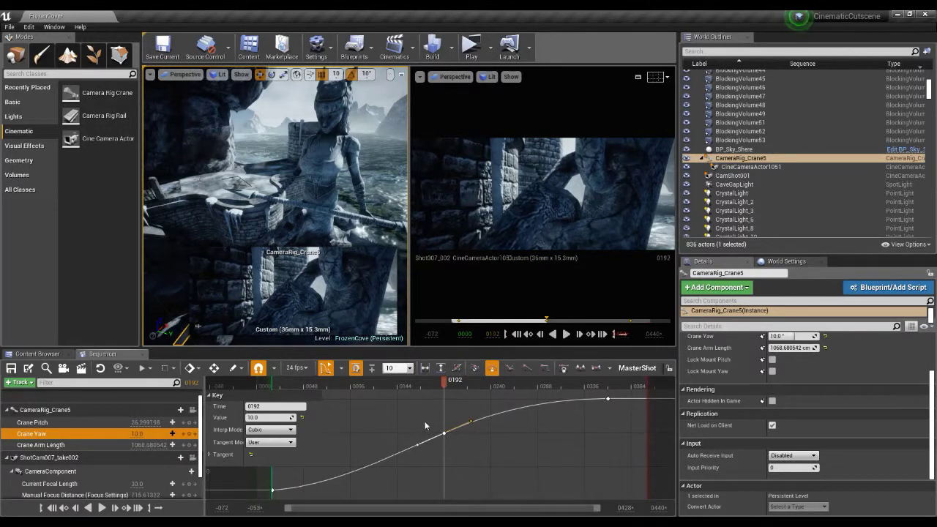
Step: Play back the adjusted yaw move from about frame 0070 and scrub back to frame 0034 to check it
{"action": "left_click_drag", "start_coordinate": [445, 384], "coordinate": [326, 380]}
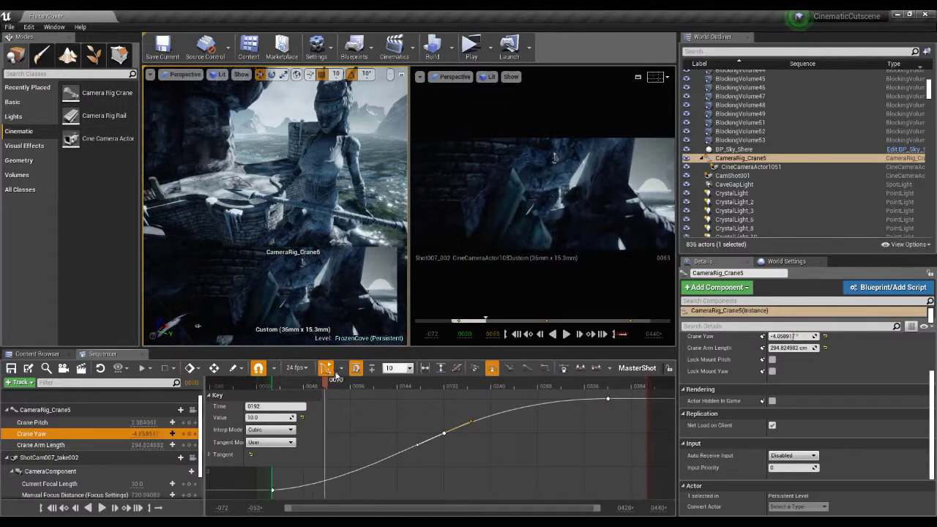
{"action": "left_click", "coordinate": [566, 335]}
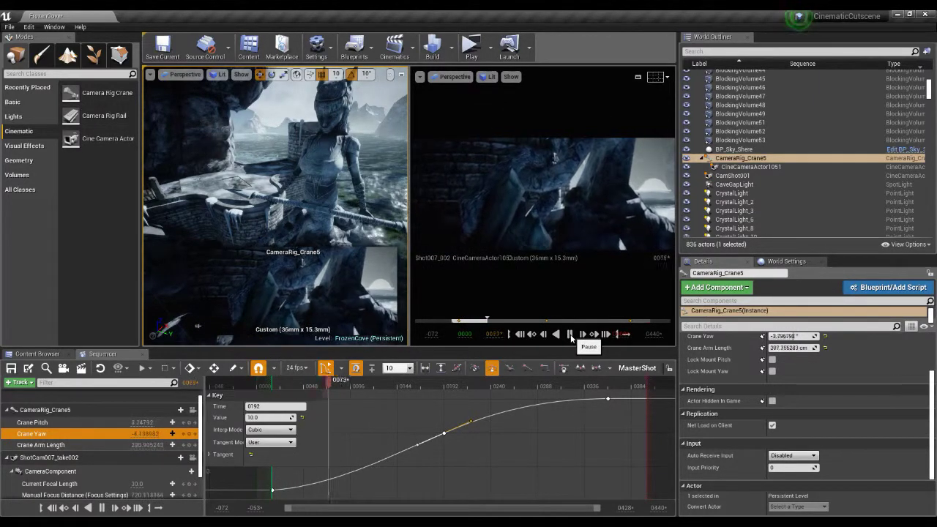
{"action": "left_click", "coordinate": [569, 334]}
{"action": "left_click_drag", "start_coordinate": [315, 383], "coordinate": [289, 381]}
Step: Collapse the key details and move the first keys of Crane Pitch, Yaw and Arm Length to about frame 0000
{"action": "left_click_drag", "start_coordinate": [307, 512], "coordinate": [284, 505]}
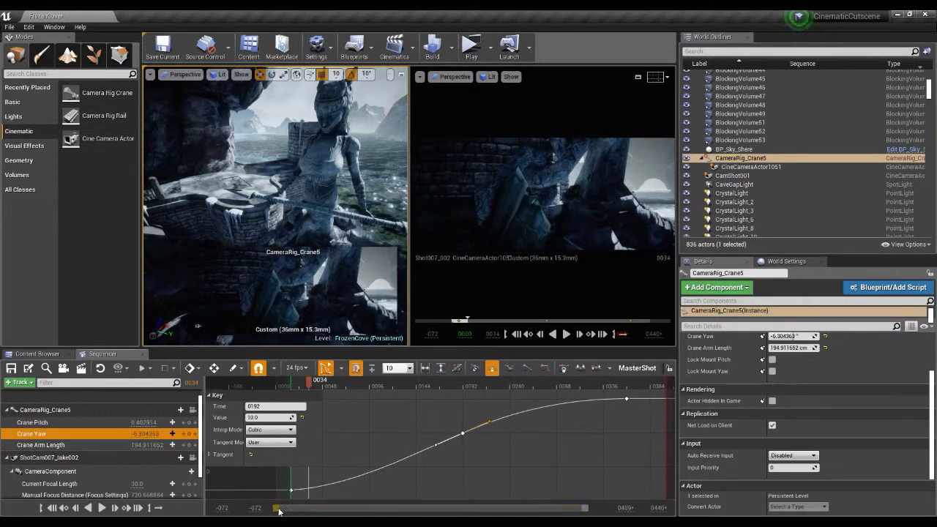
{"action": "scroll", "coordinate": [278, 511], "scroll_direction": "up", "scroll_amount": 2}
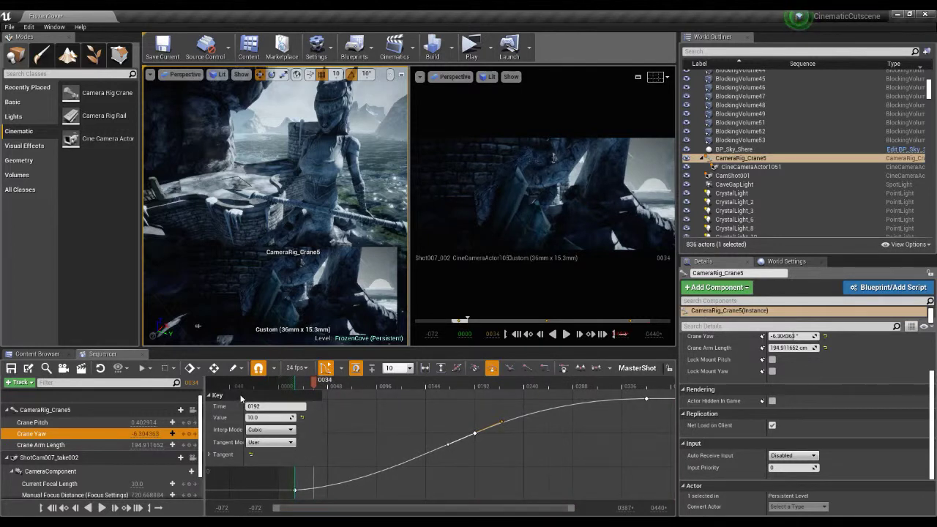
{"action": "left_click", "coordinate": [211, 396]}
{"action": "left_click", "coordinate": [210, 396]}
{"action": "left_click", "coordinate": [210, 396]}
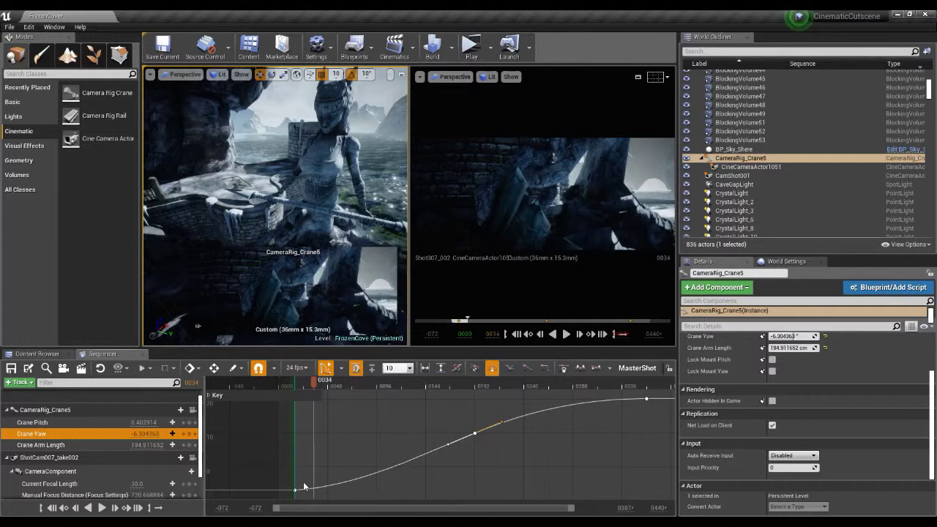
{"action": "left_click", "coordinate": [44, 424]}
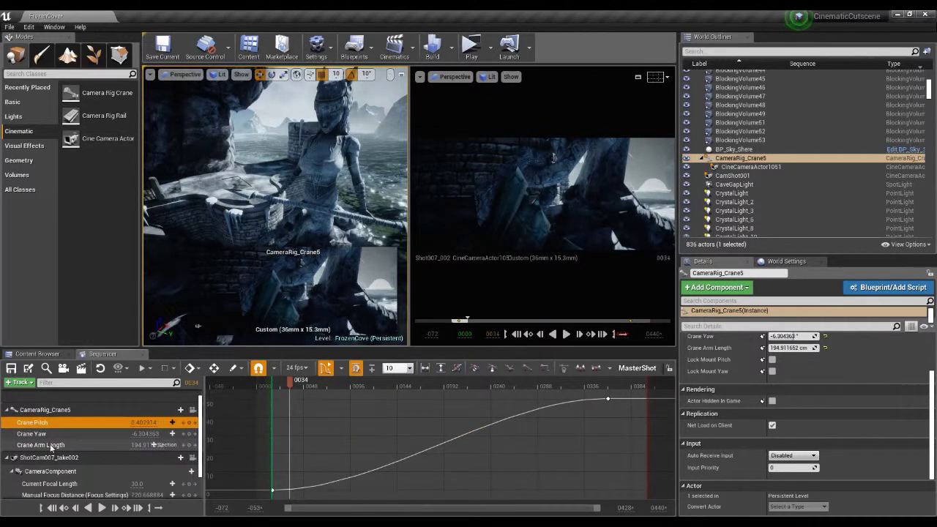
{"action": "left_click", "coordinate": [51, 445], "text": "shift"}
{"action": "left_click_drag", "start_coordinate": [272, 494], "coordinate": [257, 493]}
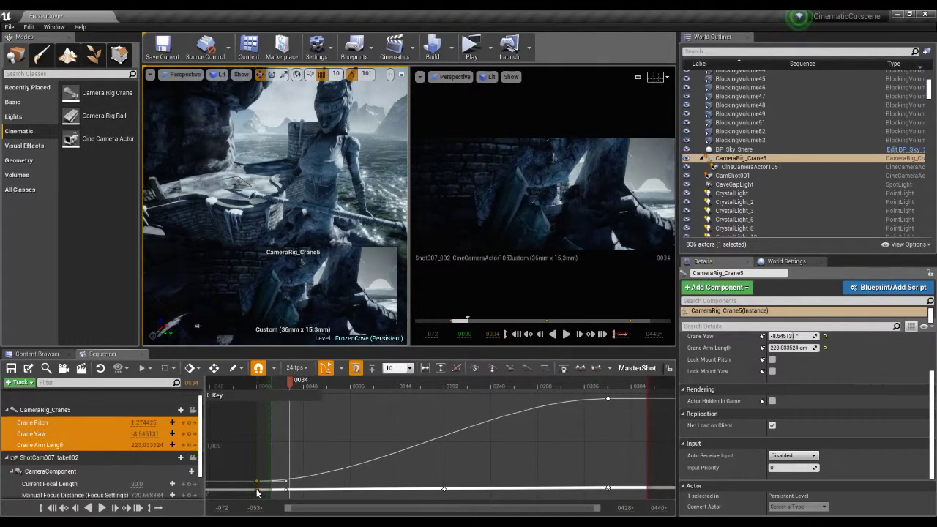
{"action": "left_click_drag", "start_coordinate": [322, 382], "coordinate": [524, 382]}
Step: Return to the MasterShot sequence and play the transition from Shot006 into Shot007_002, starting at frame 0737
{"action": "left_click", "coordinate": [636, 369]}
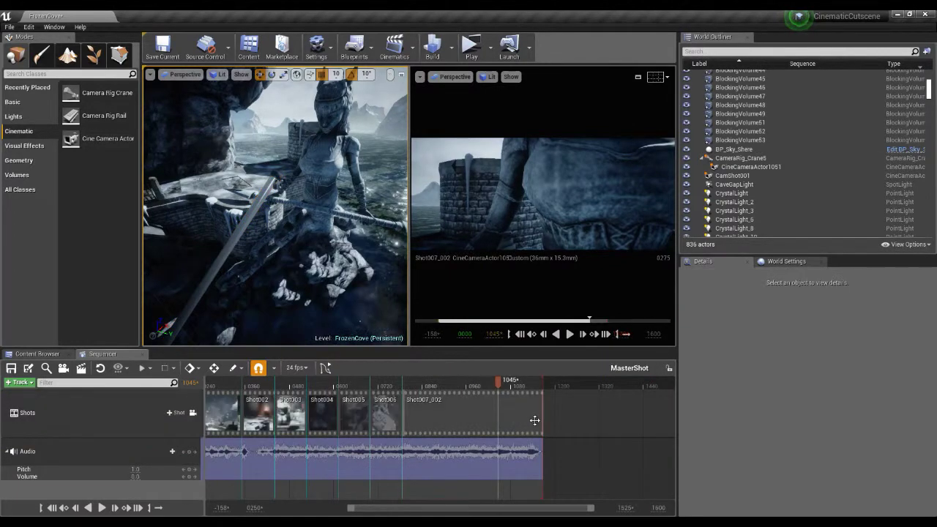
{"action": "left_click", "coordinate": [397, 382]}
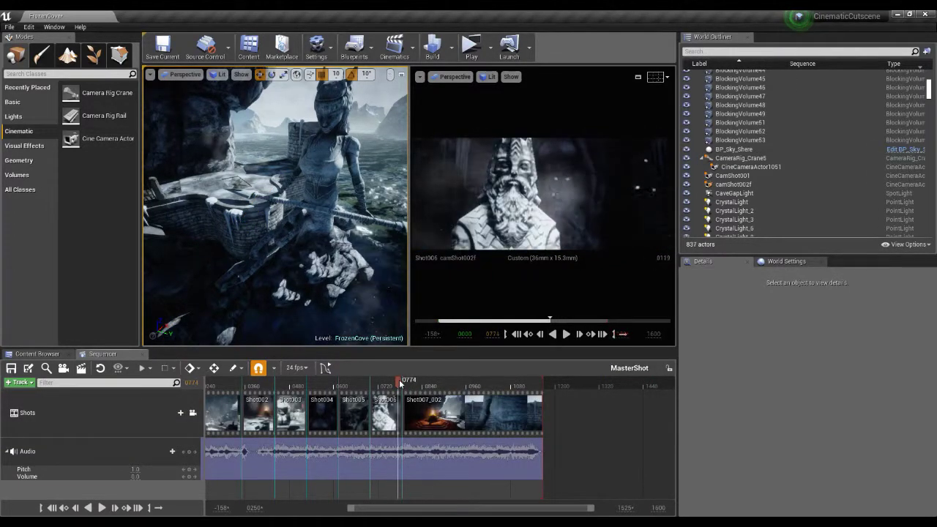
{"action": "left_click", "coordinate": [399, 382]}
{"action": "mouse_move", "coordinate": [404, 382]}
{"action": "left_mouse_down"}
{"action": "mouse_move", "coordinate": [426, 382]}
{"action": "mouse_move", "coordinate": [386, 383]}
{"action": "left_mouse_up"}
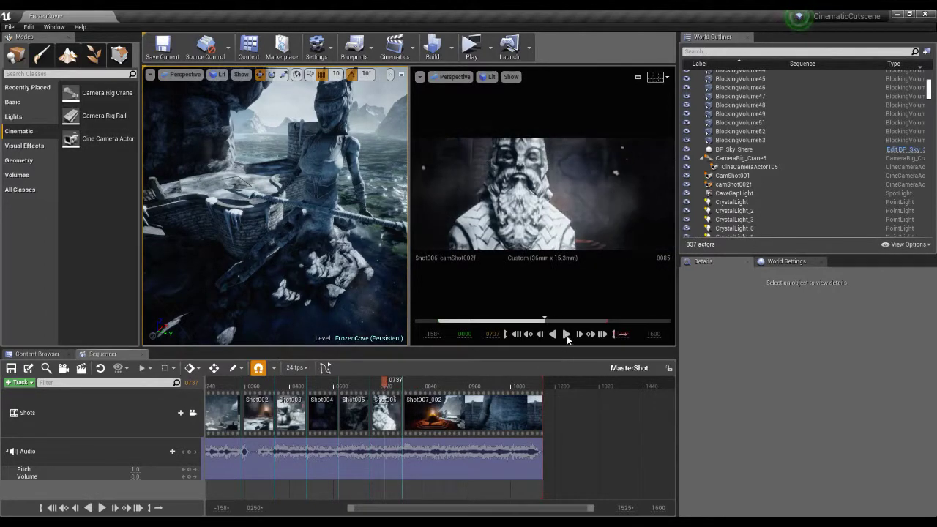
{"action": "left_click", "coordinate": [566, 334]}
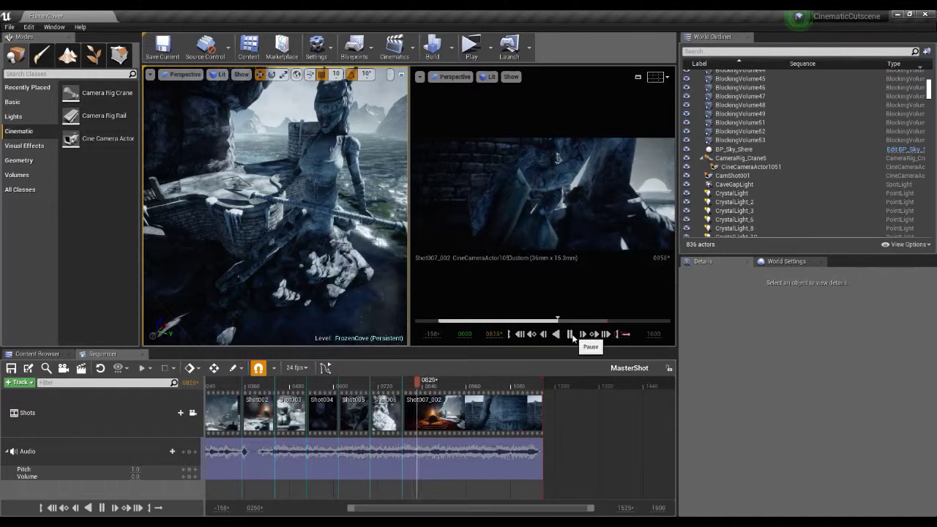
{"action": "left_click", "coordinate": [569, 333]}
Step: Inspect the cut between Shot006 and Shot007_002 frame by frame from frame 0784 to 0786
{"action": "left_click_drag", "start_coordinate": [422, 382], "coordinate": [402, 379]}
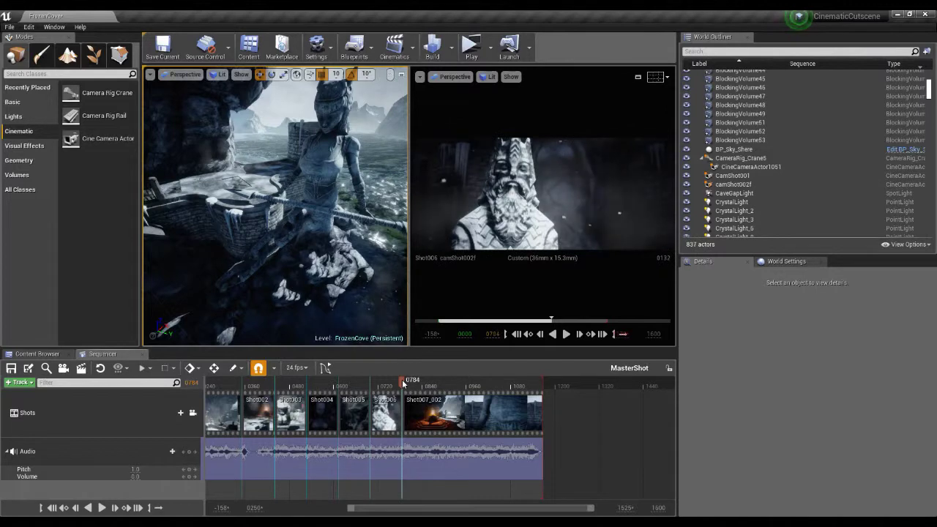
{"action": "left_click", "coordinate": [579, 335]}
{"action": "left_click", "coordinate": [580, 335]}
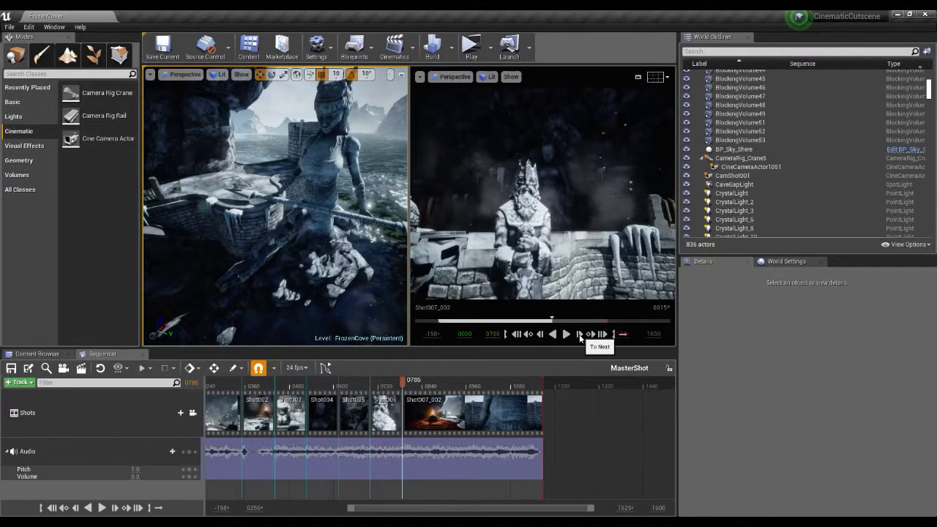
Step: Step through the opening of Shot007_002 frame by frame from frame 0786 to 0791
{"action": "left_click", "coordinate": [580, 335]}
{"action": "left_click", "coordinate": [579, 334]}
{"action": "left_click", "coordinate": [579, 335]}
{"action": "left_click", "coordinate": [579, 335]}
{"action": "left_click", "coordinate": [580, 334]}
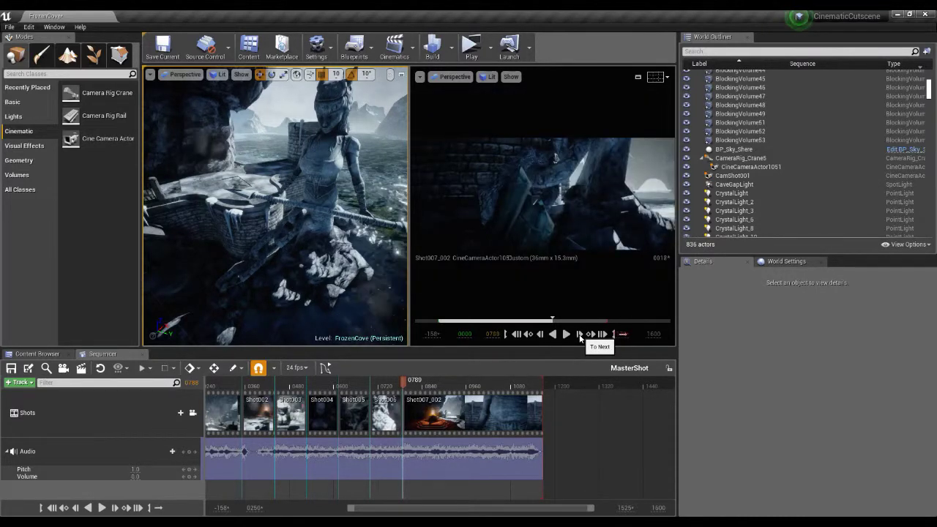
{"action": "left_click", "coordinate": [579, 334]}
{"action": "left_click", "coordinate": [579, 334]}
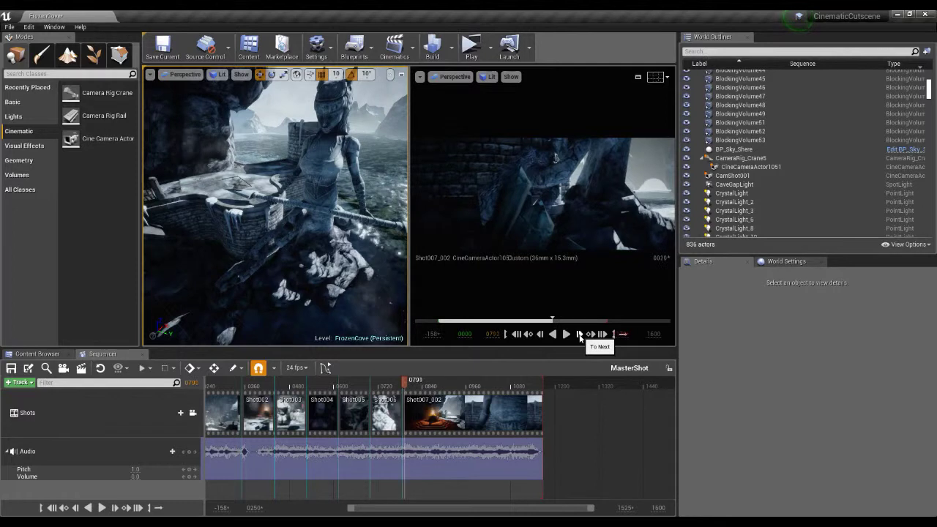
Step: Return to frame 0784 and closely inspect the frames up to 0786 around the cut between Shot006 and Shot007_002
{"action": "left_click", "coordinate": [516, 334]}
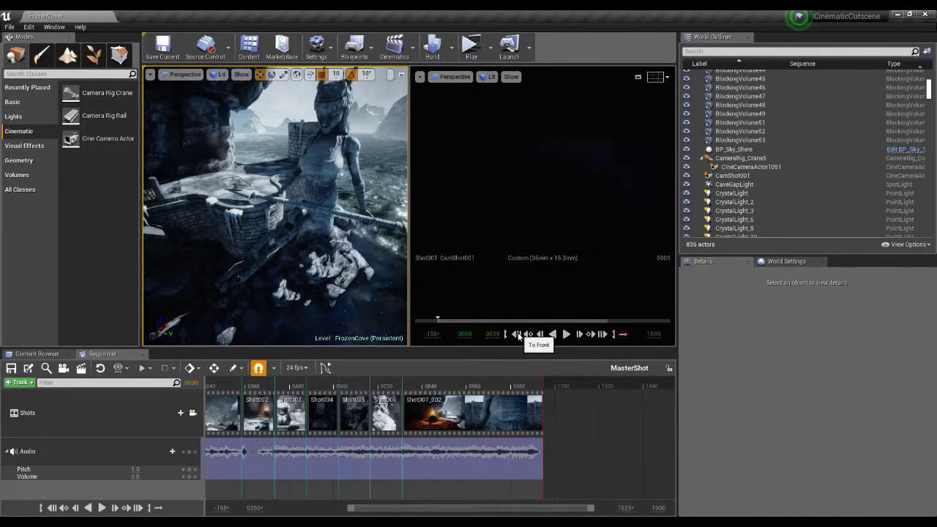
{"action": "left_click", "coordinate": [401, 384]}
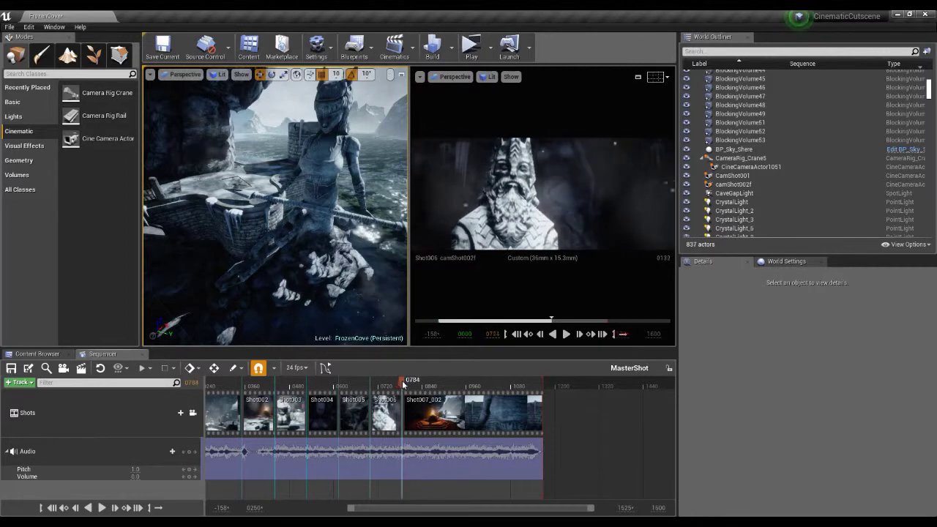
{"action": "left_click", "coordinate": [580, 335]}
{"action": "left_click", "coordinate": [580, 334]}
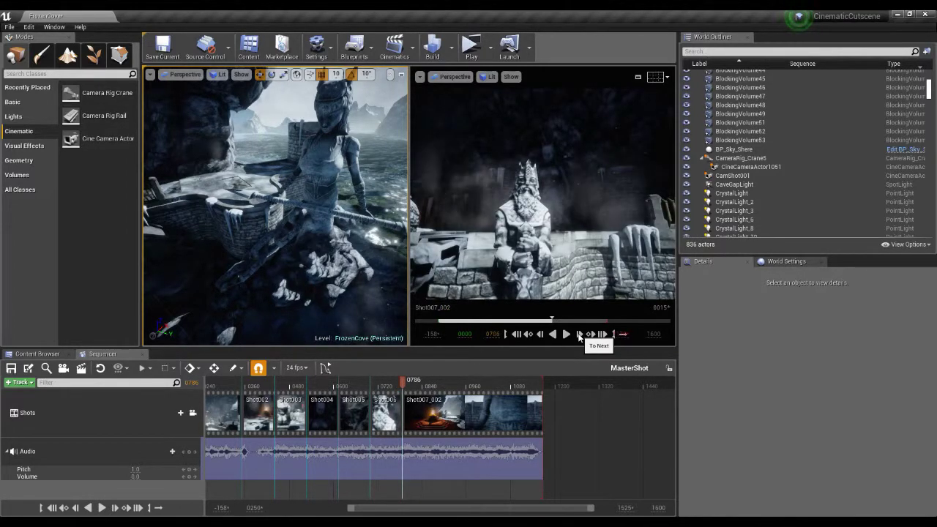
{"action": "left_click_drag", "start_coordinate": [351, 510], "coordinate": [448, 510]}
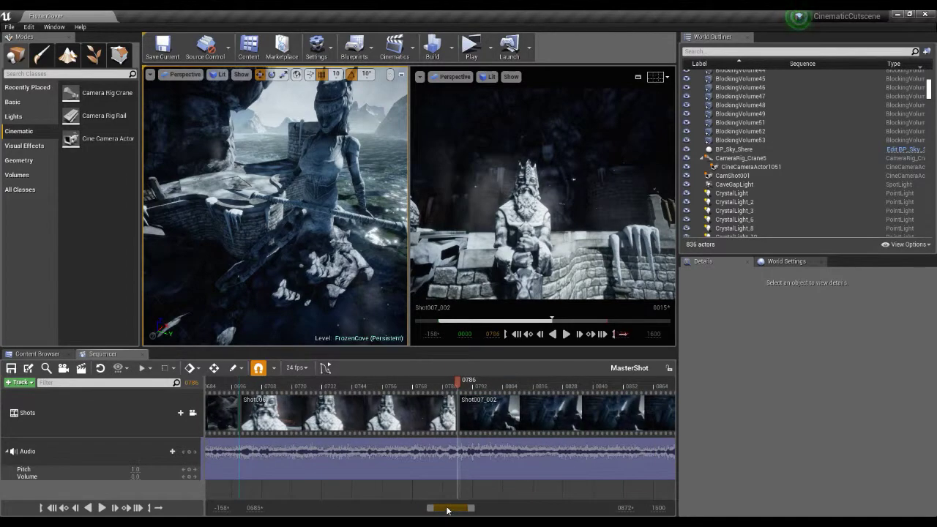
{"action": "left_click", "coordinate": [449, 382]}
{"action": "left_click_drag", "start_coordinate": [449, 382], "coordinate": [458, 380]}
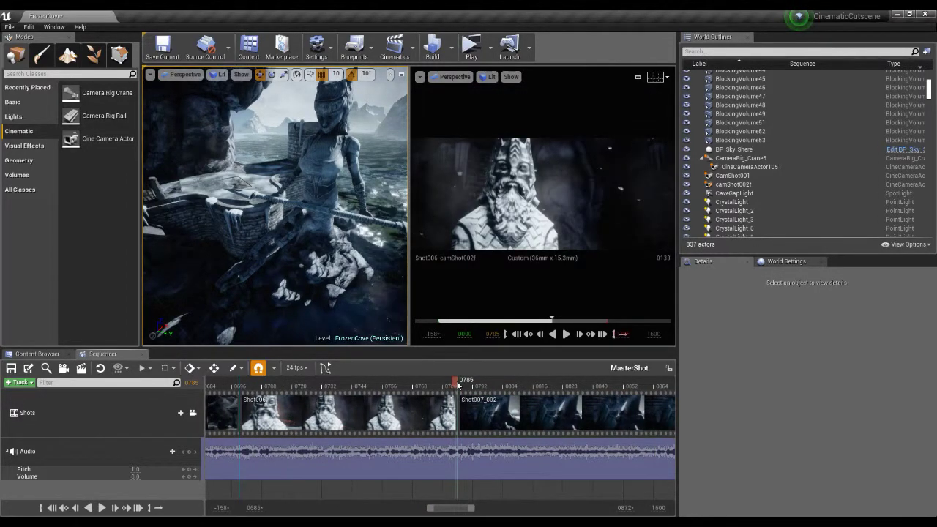
Step: Open Shot007_002, extend the start of its camera cut back to frame 0000, and scrub to frame 0029
{"action": "left_click", "coordinate": [476, 412]}
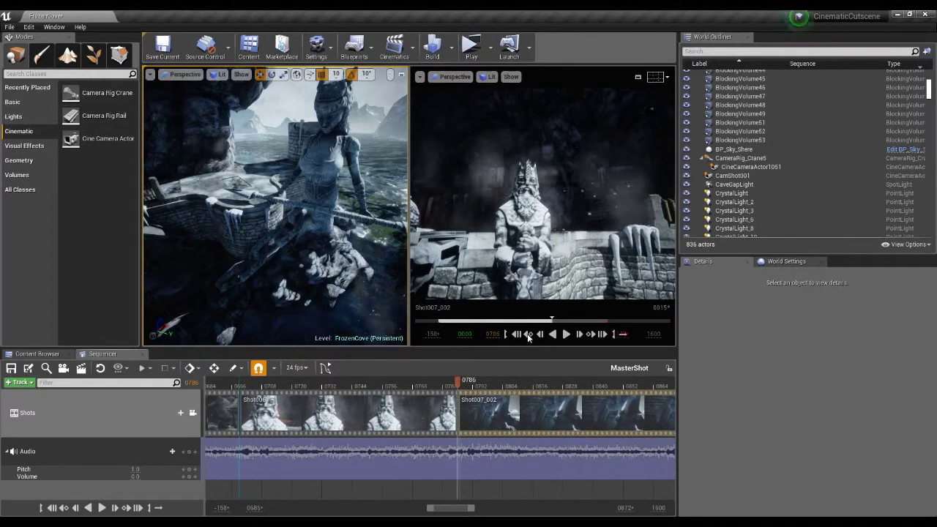
{"action": "double_click", "coordinate": [533, 410]}
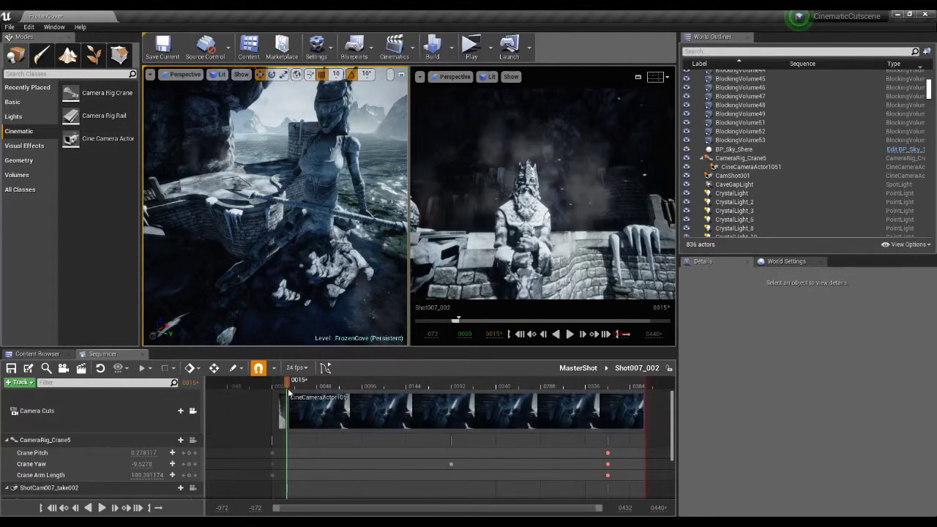
{"action": "left_click_drag", "start_coordinate": [281, 417], "coordinate": [300, 383]}
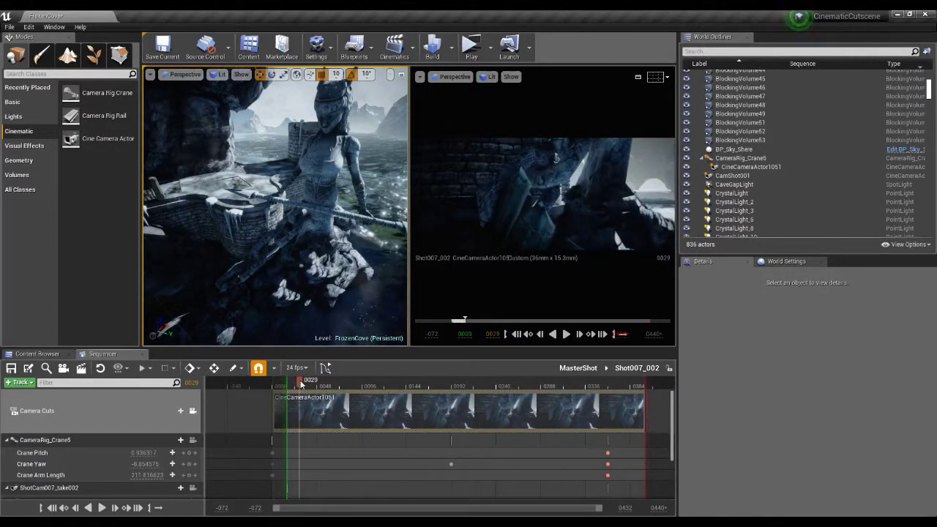
Step: Return to the MasterShot sequence and play from about frame 0784 through the end of Shot007_002
{"action": "left_click", "coordinate": [578, 367]}
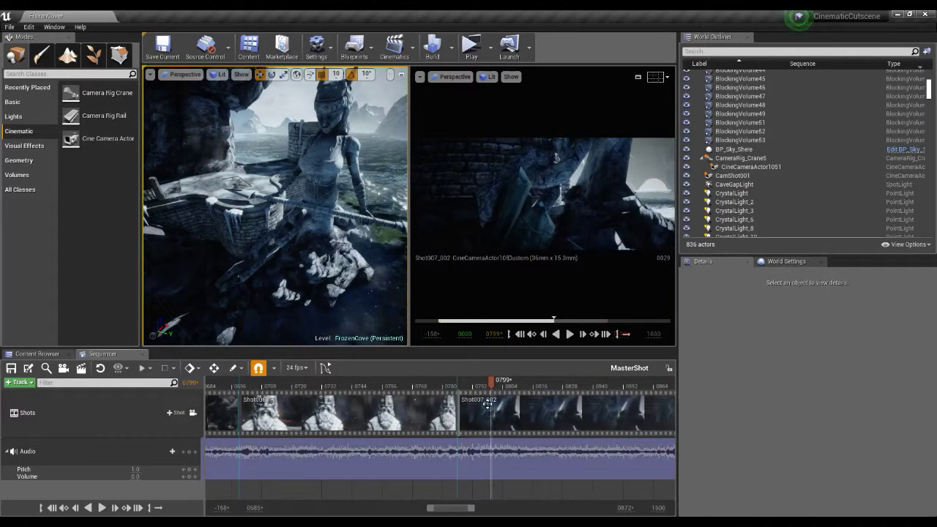
{"action": "left_click_drag", "start_coordinate": [481, 384], "coordinate": [451, 383]}
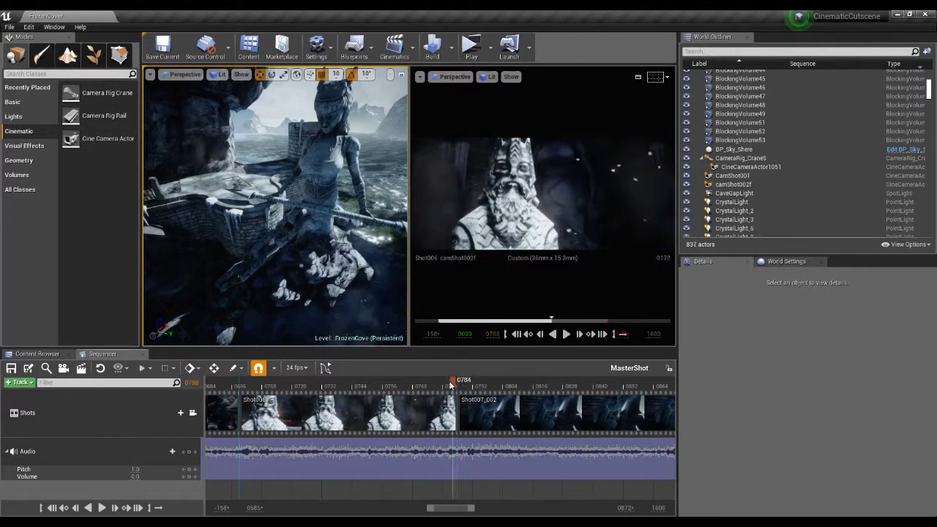
{"action": "left_click", "coordinate": [566, 333]}
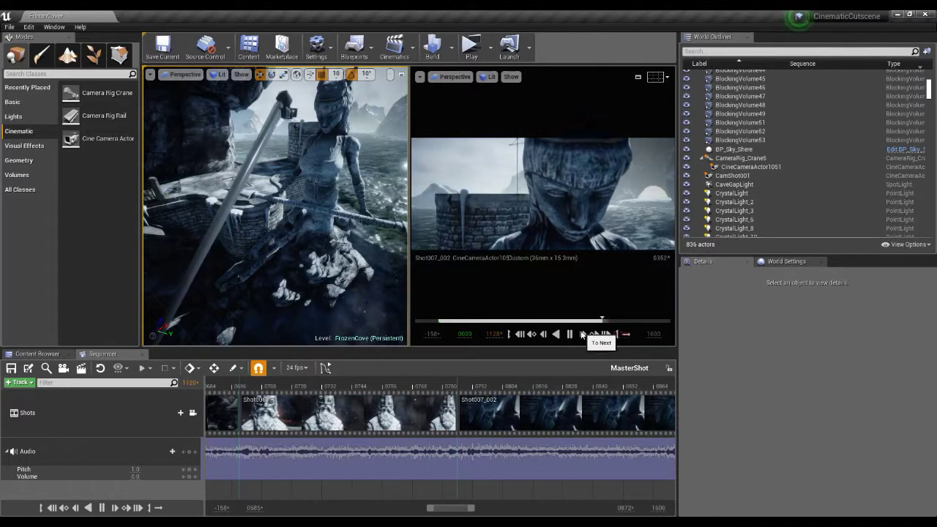
{"action": "left_click", "coordinate": [583, 335]}
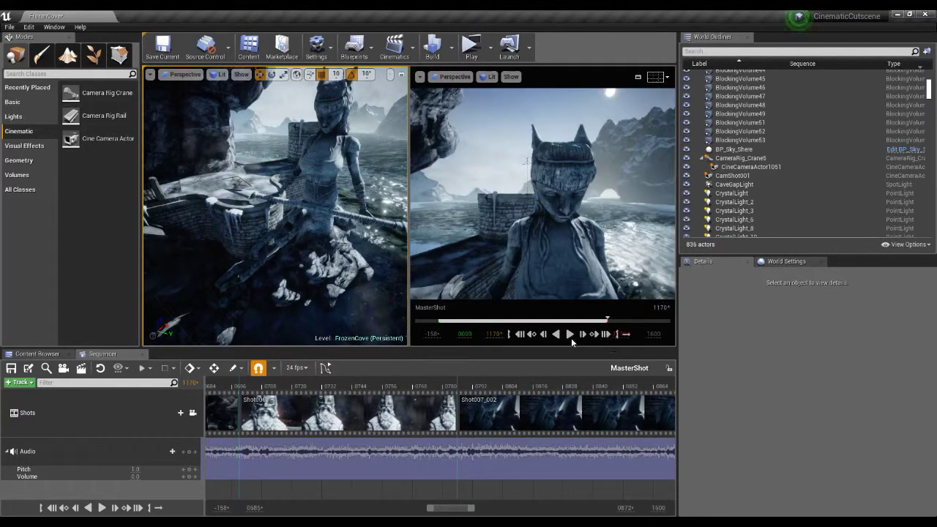
Step: Switch Shot007_002 to the first Take 1 entry among its shot takes
{"action": "left_click_drag", "start_coordinate": [449, 510], "coordinate": [456, 511]}
{"action": "left_click", "coordinate": [408, 432]}
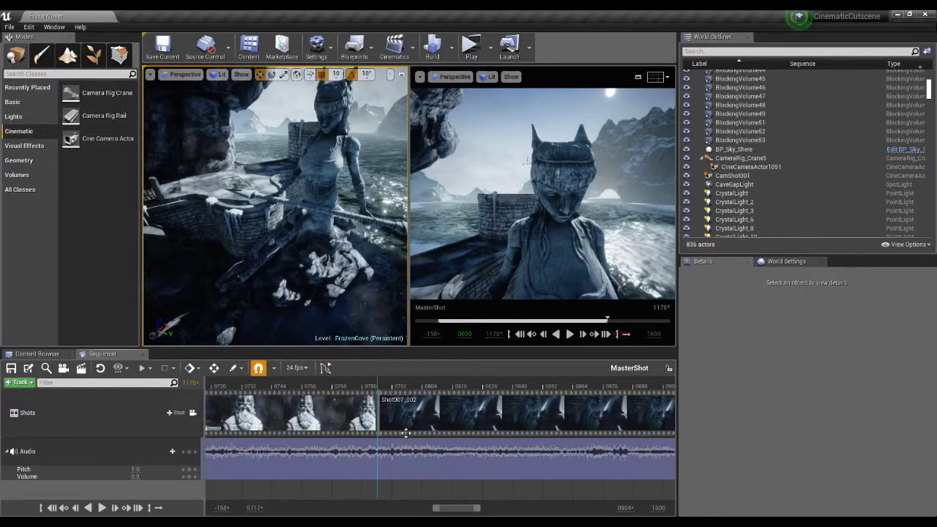
{"action": "right_click", "coordinate": [408, 432]}
{"action": "key", "text": "Escape"}
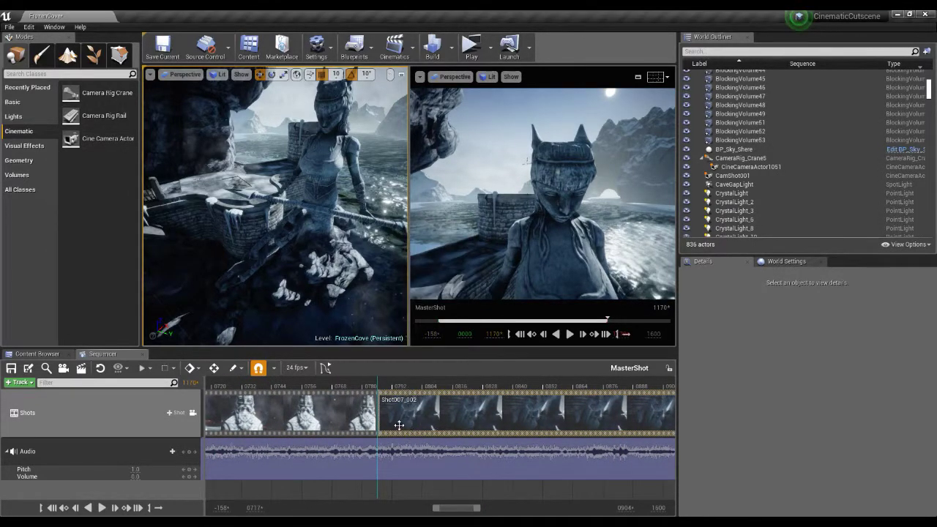
{"action": "right_click", "coordinate": [409, 434]}
{"action": "mouse_move", "coordinate": [428, 369]}
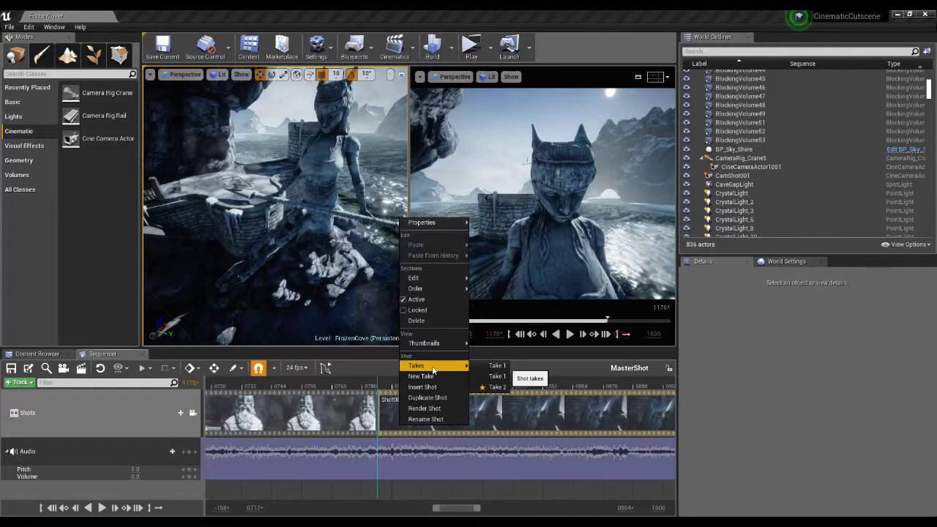
{"action": "left_click", "coordinate": [490, 368]}
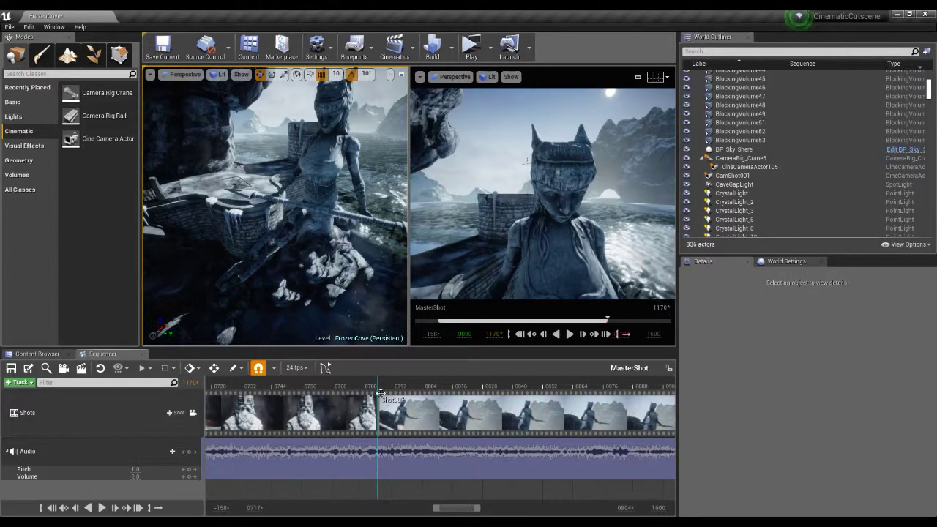
Step: Play the Take 1 version of Shot007 and scrub back to frame 0791 near its start
{"action": "left_click", "coordinate": [567, 335]}
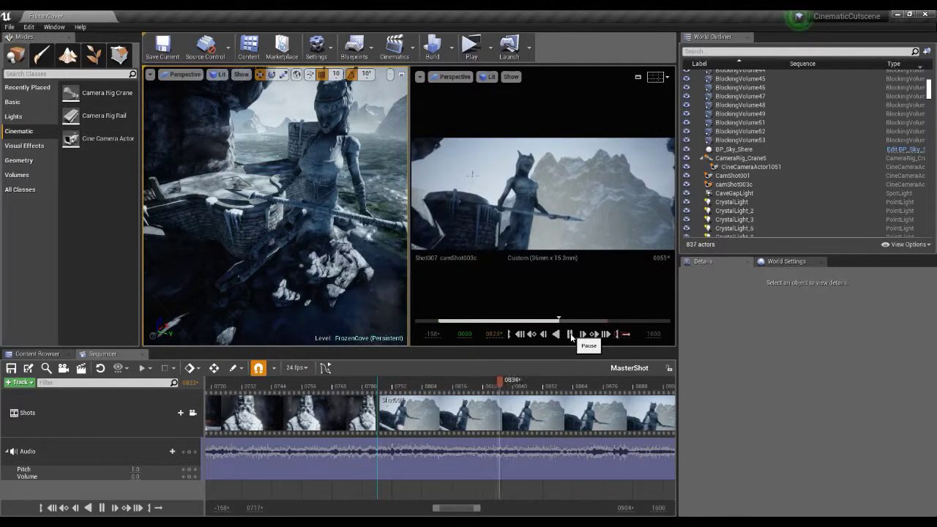
{"action": "left_click", "coordinate": [570, 335]}
{"action": "left_click_drag", "start_coordinate": [399, 382], "coordinate": [393, 390]}
Step: Switch the shot following Shot006 back to Take 2
{"action": "right_click", "coordinate": [405, 406]}
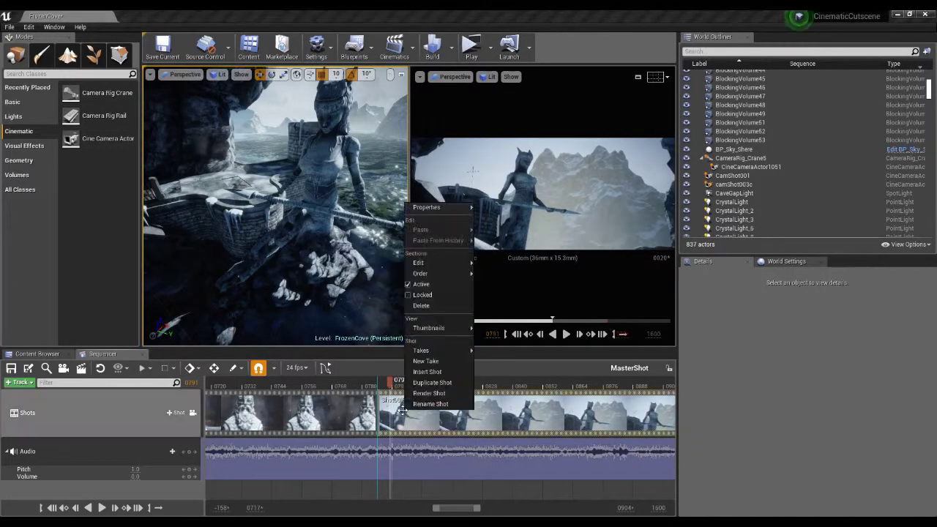
{"action": "mouse_move", "coordinate": [439, 352]}
{"action": "left_click", "coordinate": [502, 371]}
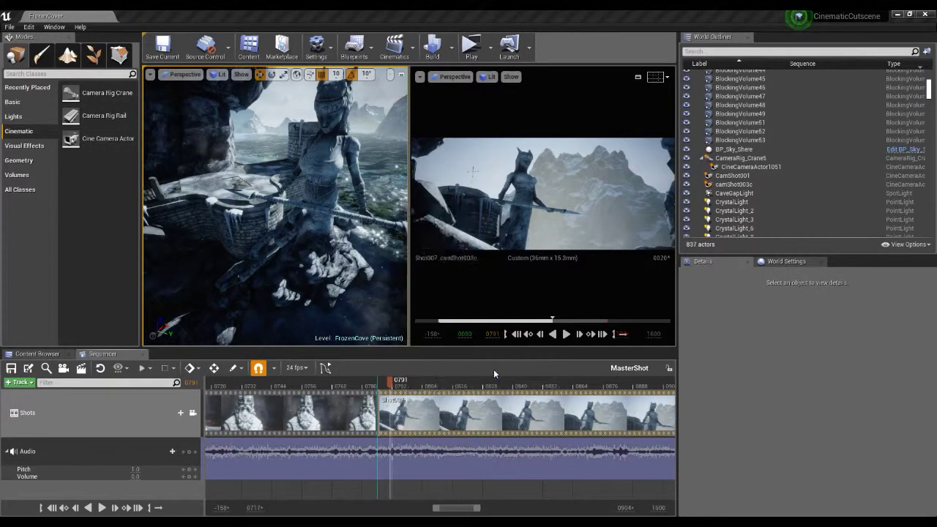
Step: Play the transition into Shot007_002 from about frame 0781 to 1109, and scrub back to frame 0775
{"action": "left_click", "coordinate": [366, 386]}
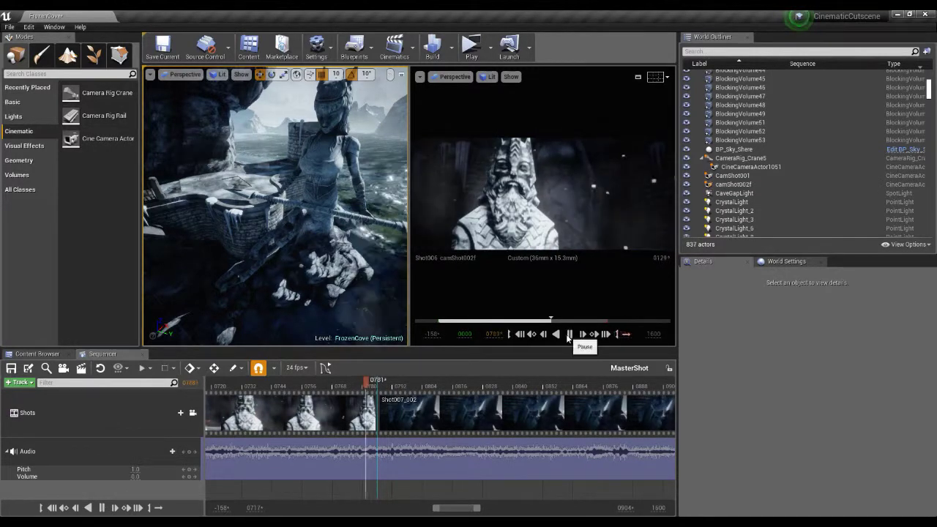
{"action": "left_click", "coordinate": [566, 335]}
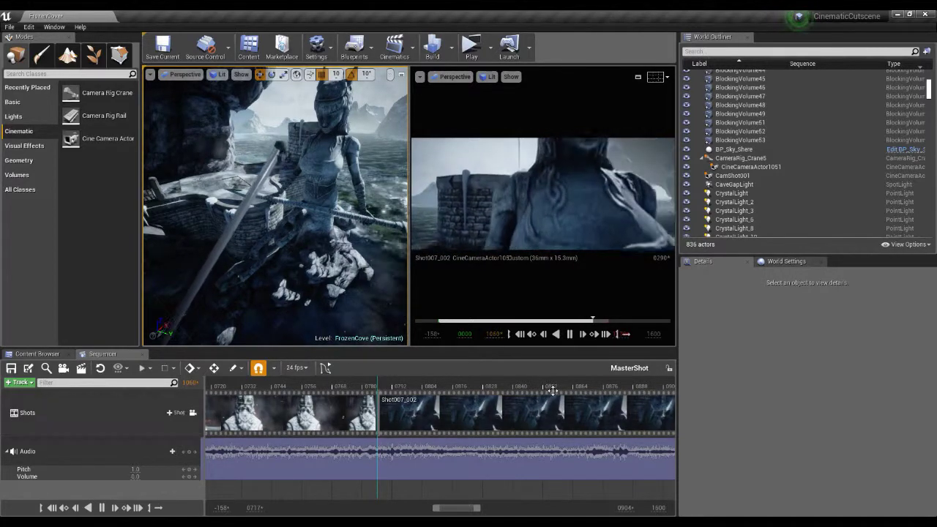
{"action": "key", "text": "space"}
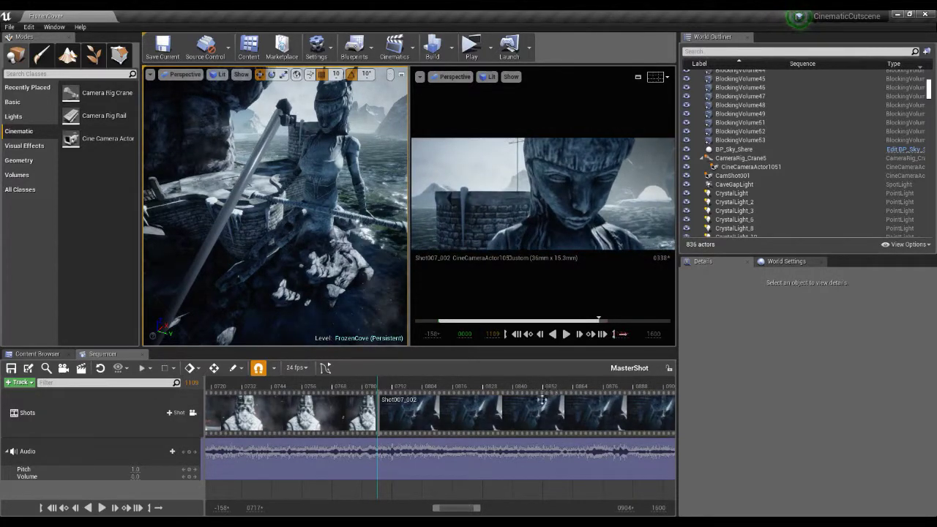
{"action": "left_click_drag", "start_coordinate": [386, 395], "coordinate": [349, 388]}
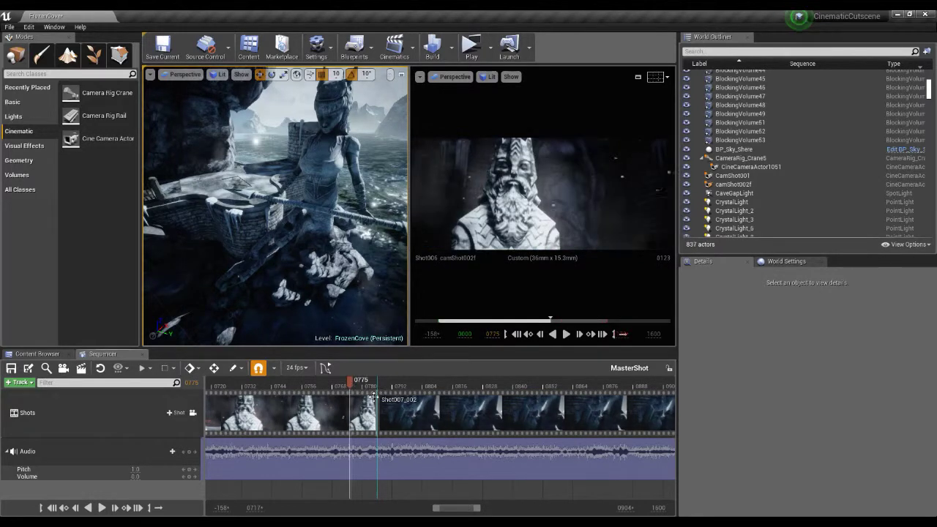